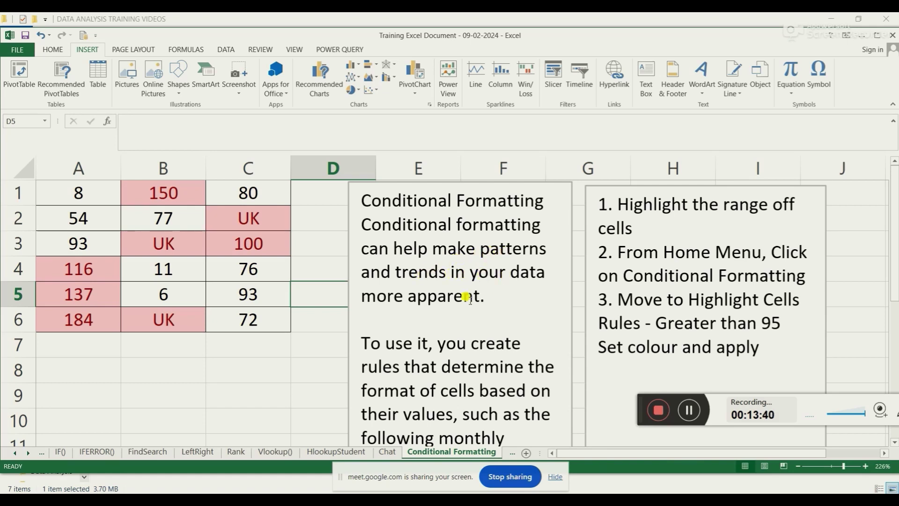
- Read through the conditional formatting explanation in the text box beside the data
scroll(439, 313, down, 2)
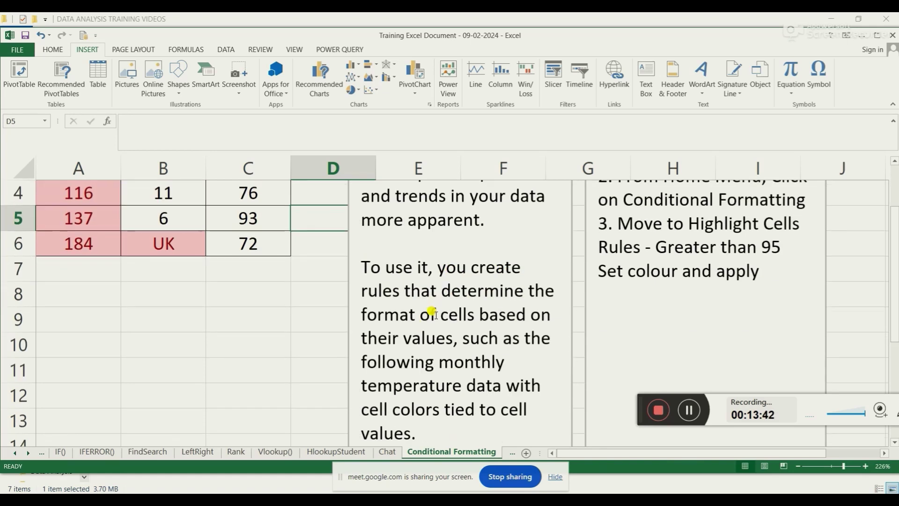
scroll(424, 318, up, 1)
scroll(492, 398, down, 3)
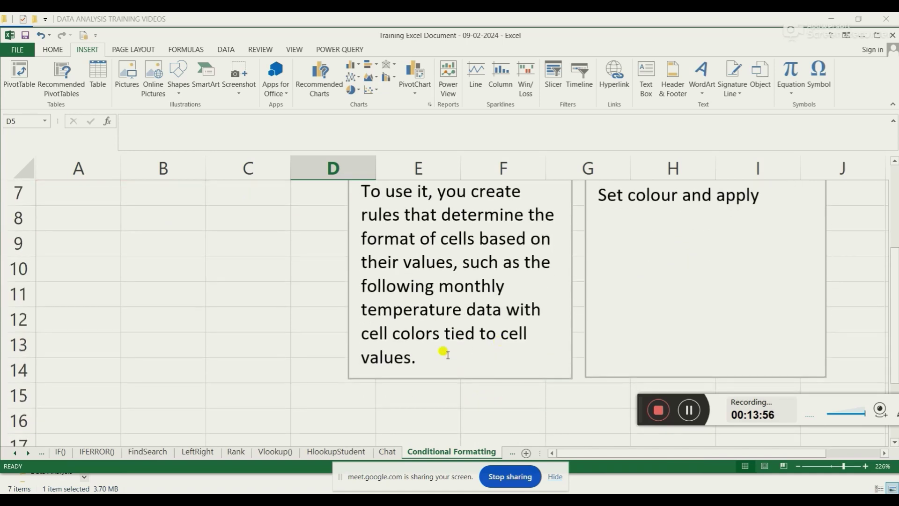
scroll(501, 349, up, 2)
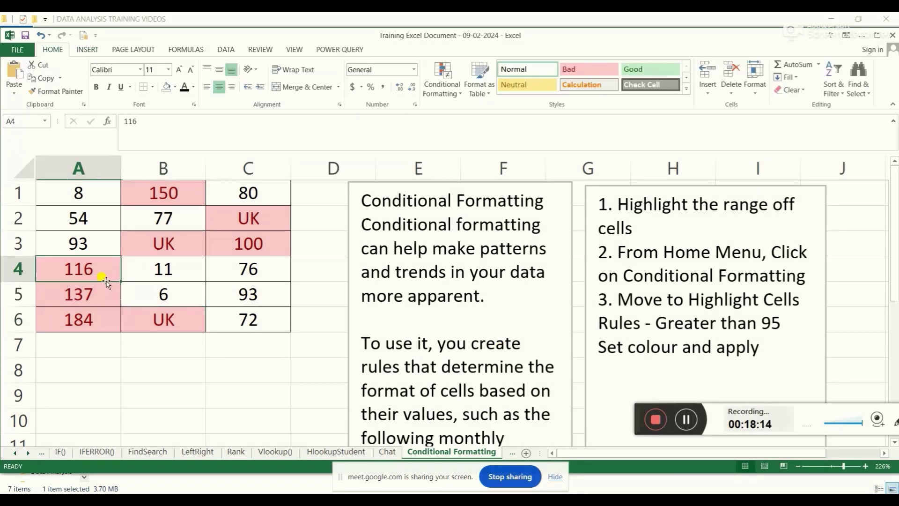
- Clear the conditional formatting rules from cells A1:C6
drag(116, 201, 243, 330)
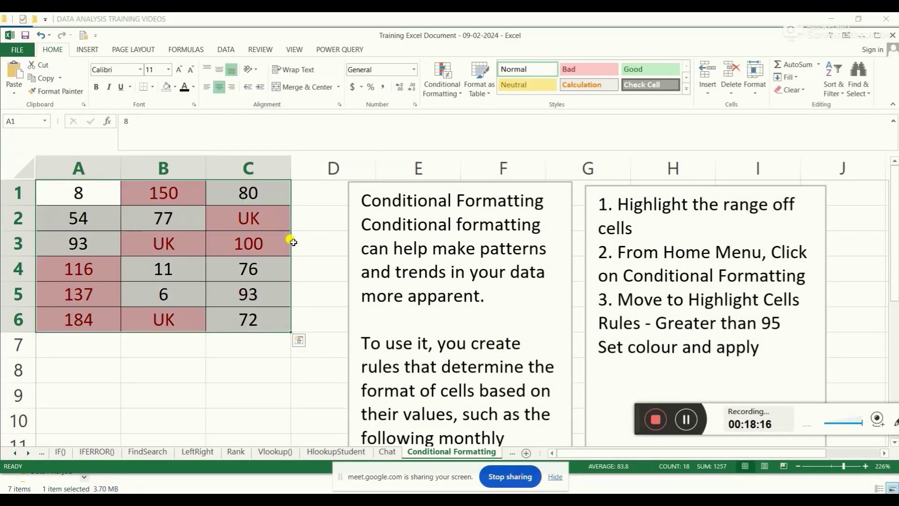
click(457, 95)
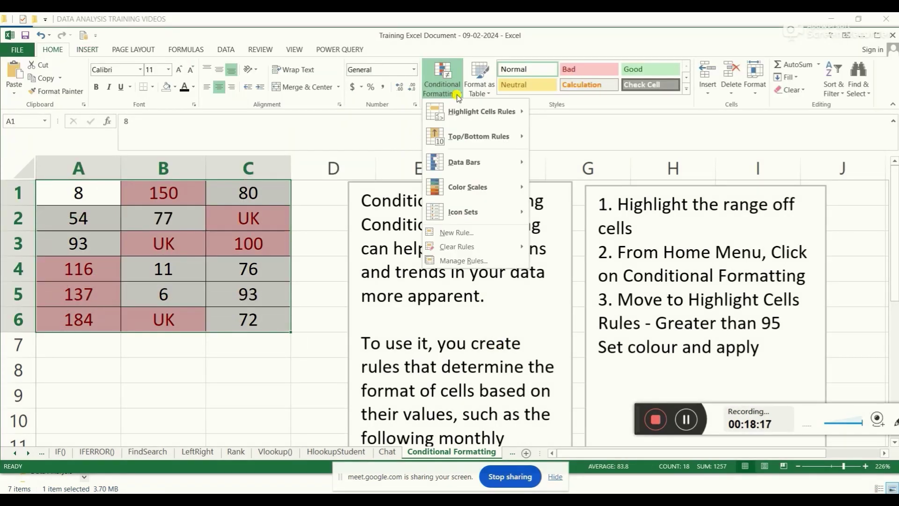
mouse_move(487, 248)
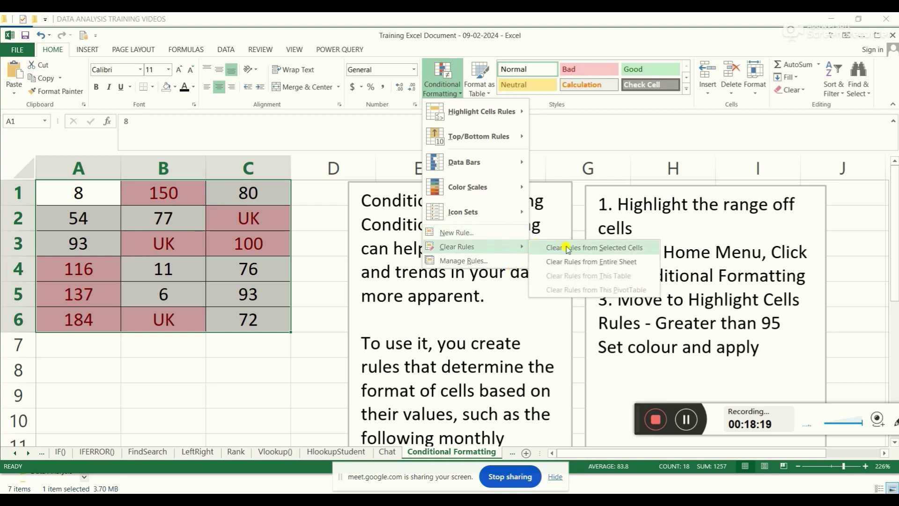
click(593, 248)
click(171, 238)
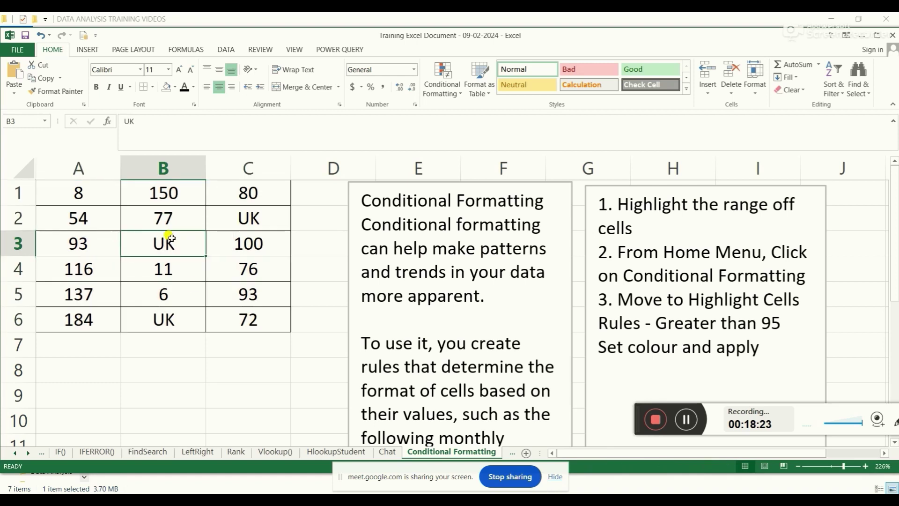
click(209, 371)
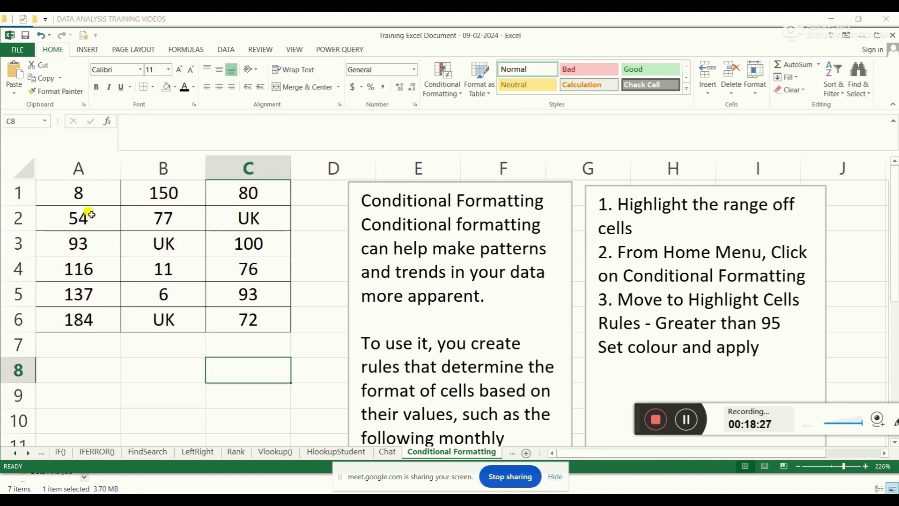
- Apply a Duplicate Values highlight rule to cells A1:C6 using Yellow Fill with Dark Yellow Text
click(460, 92)
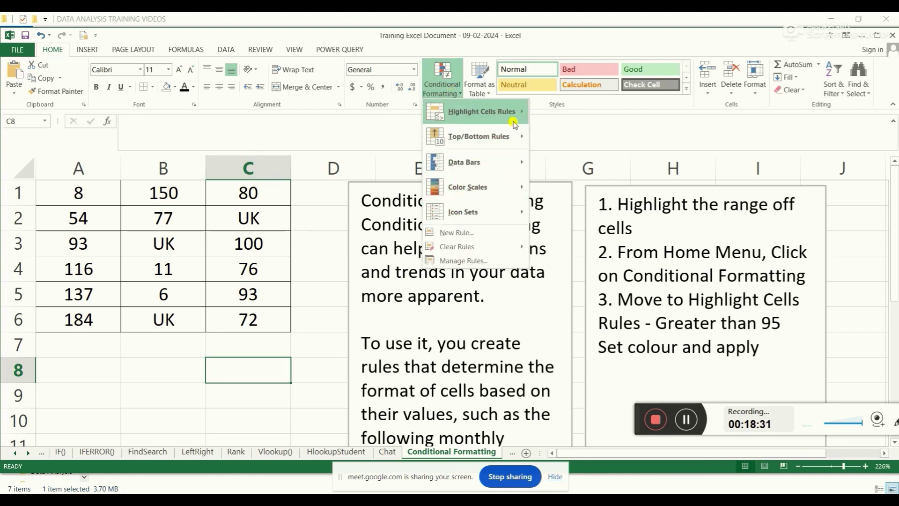
mouse_move(514, 124)
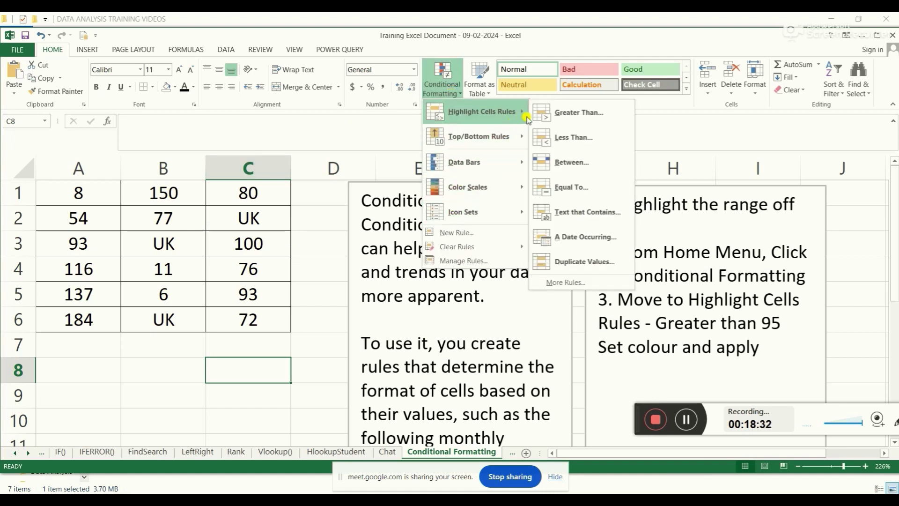
click(590, 262)
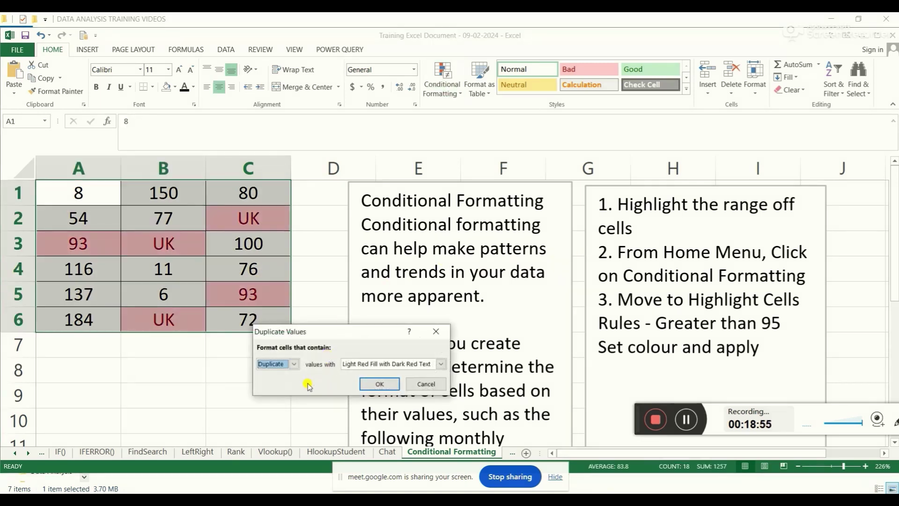
click(398, 364)
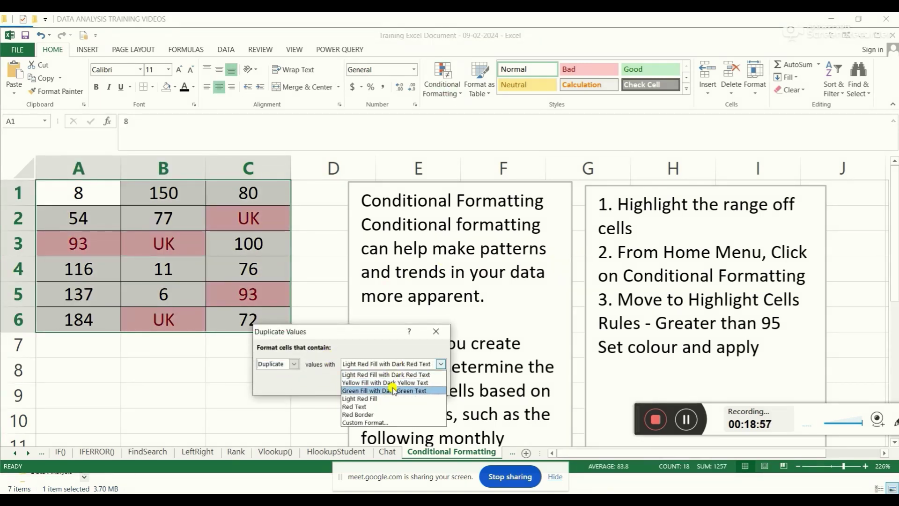
click(401, 383)
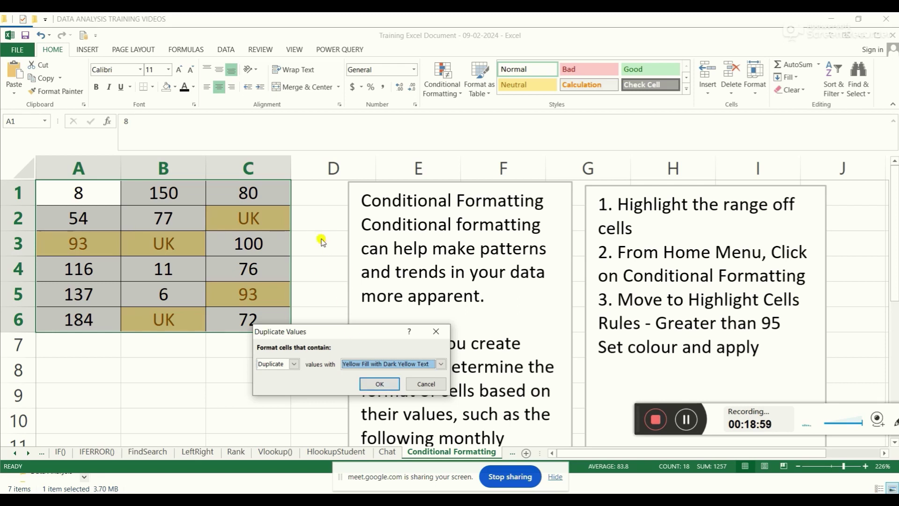
click(389, 386)
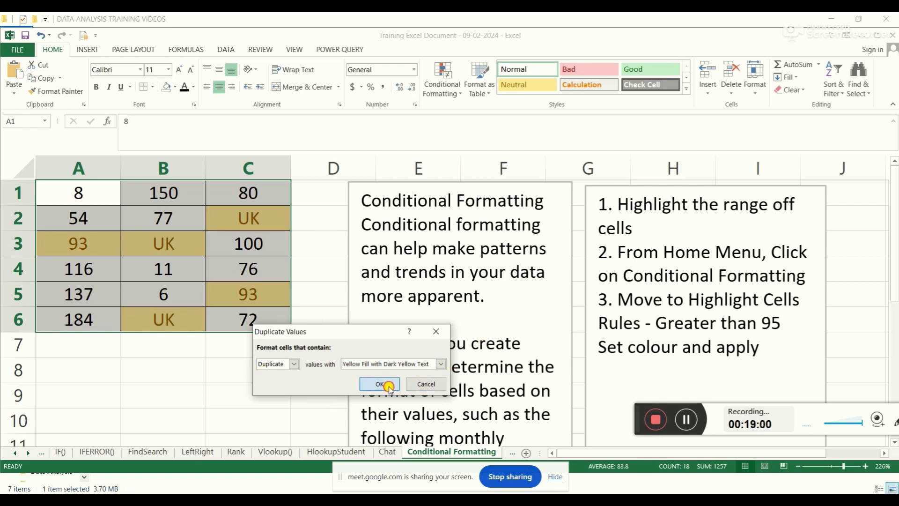
click(218, 391)
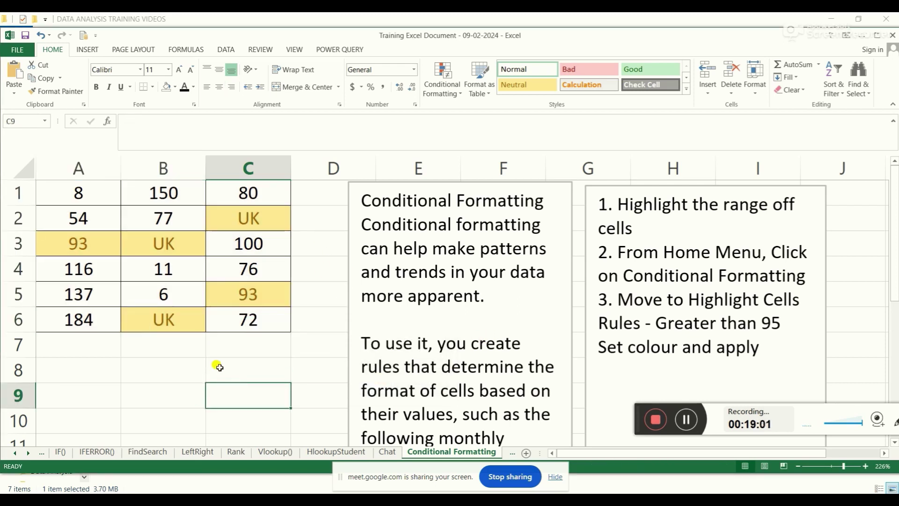
- Examine the highlighted duplicates by selecting each cell containing 93 or UK
click(93, 245)
click(220, 295)
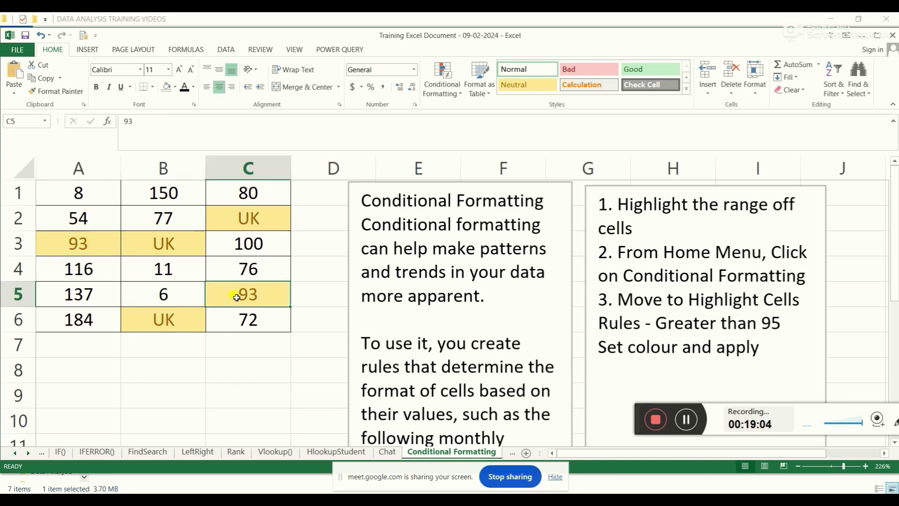
click(180, 252)
click(176, 317)
click(244, 215)
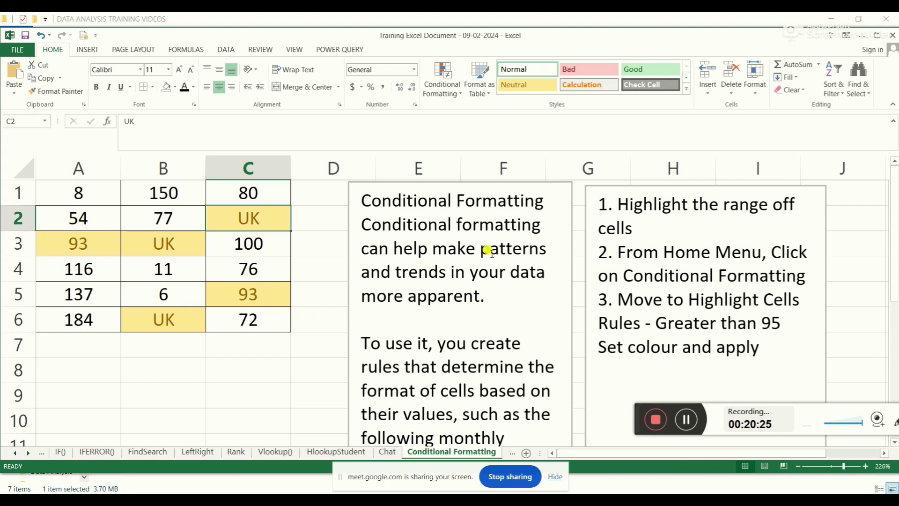
- Look through the sheets from Descriptive Statistics to Analysis of Variables (Anova), and return to Conditional Formatting
click(512, 453)
click(463, 452)
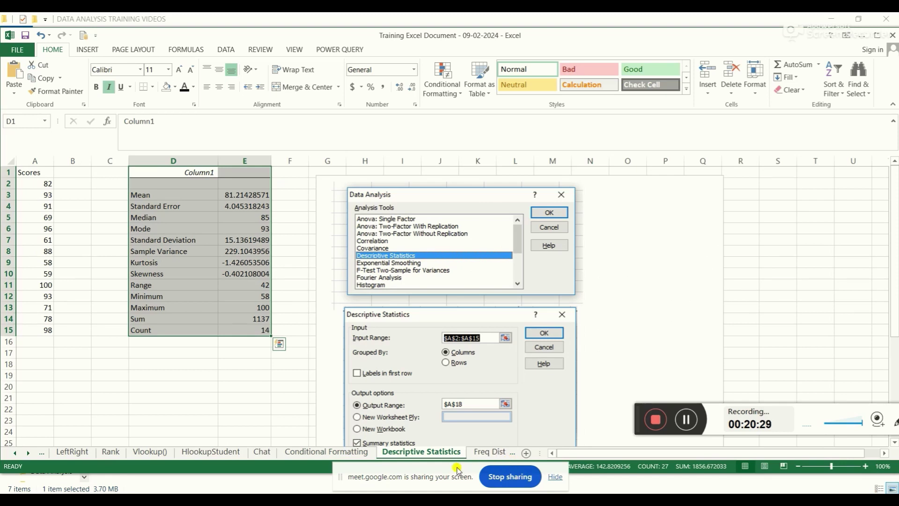
click(489, 452)
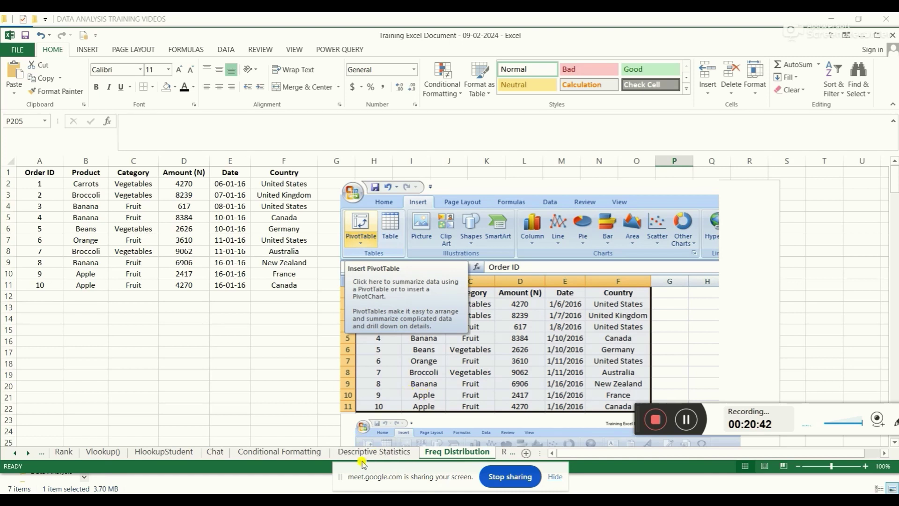
click(375, 451)
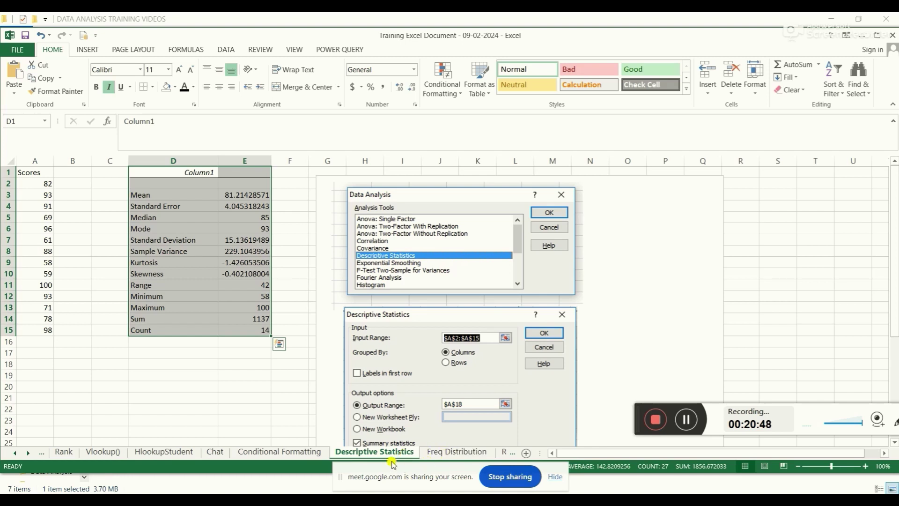
click(433, 452)
click(383, 452)
click(453, 453)
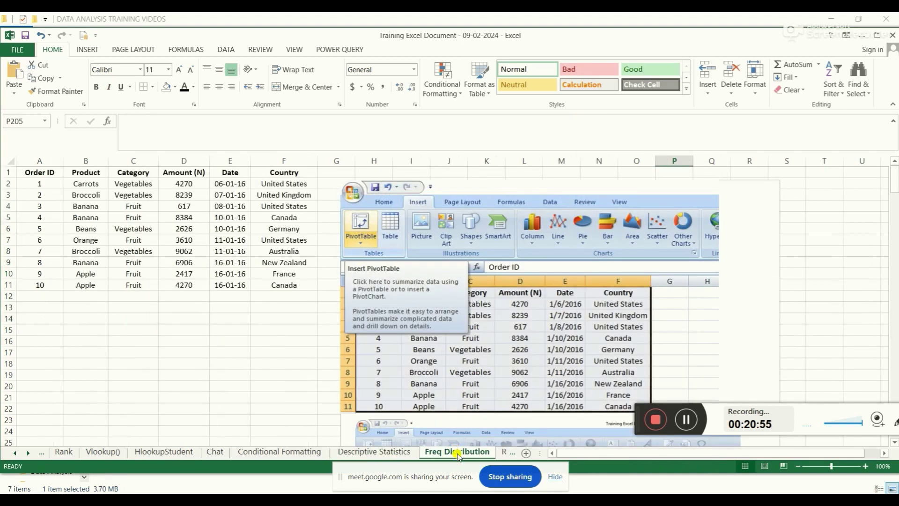
click(502, 453)
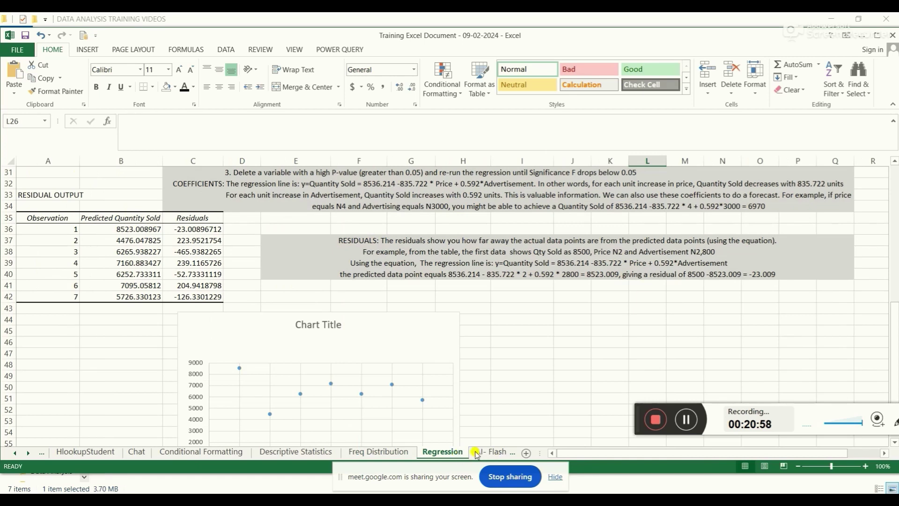
click(477, 452)
click(479, 453)
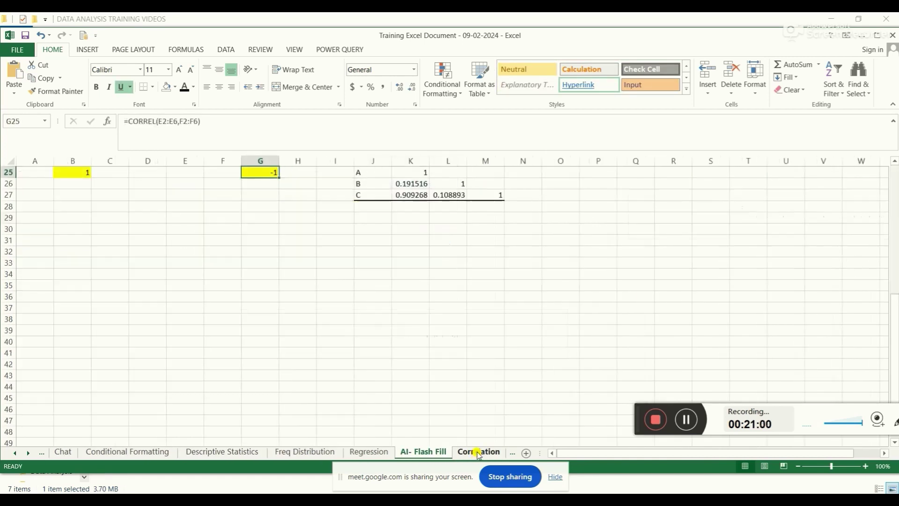
click(508, 453)
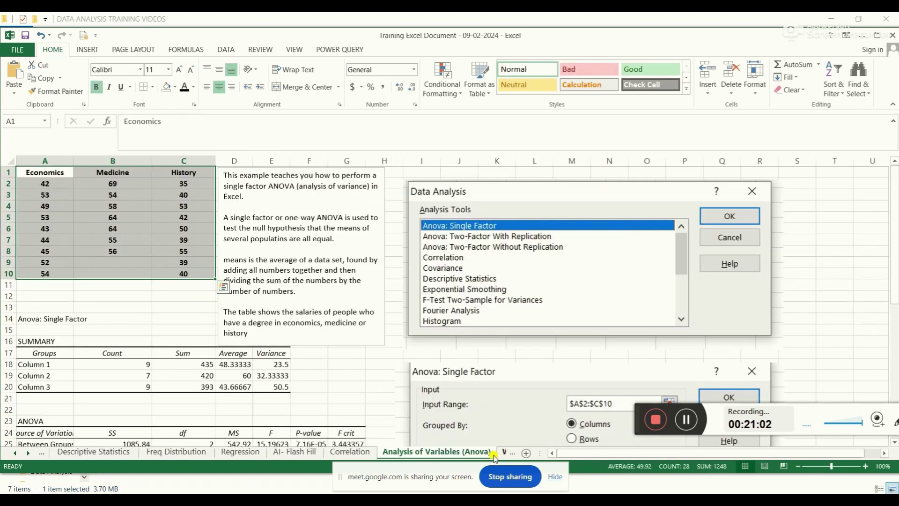
click(103, 454)
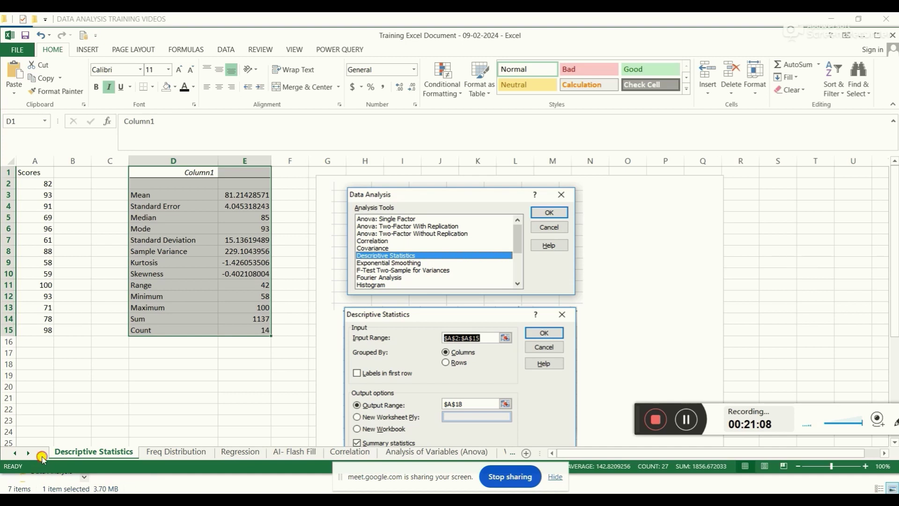
click(42, 453)
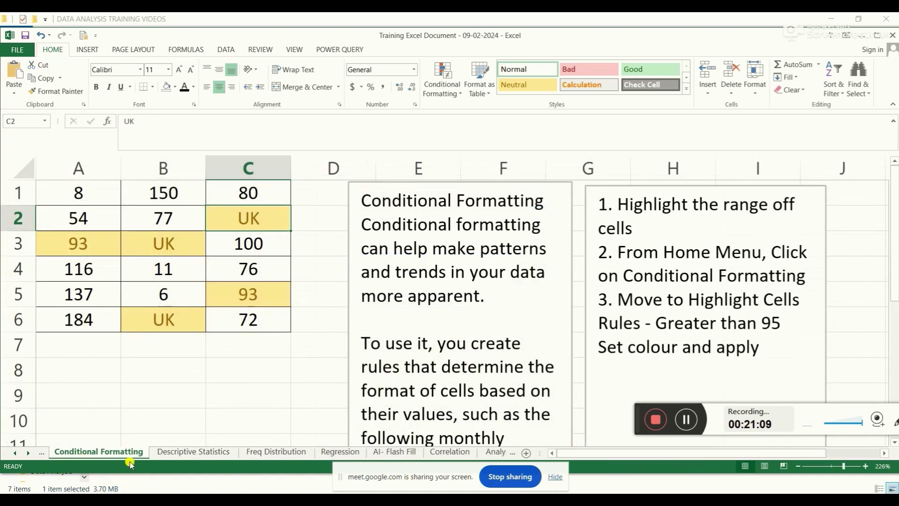
- Switch to the Descriptive Statistics sheet and locate the Data Analysis command
click(186, 454)
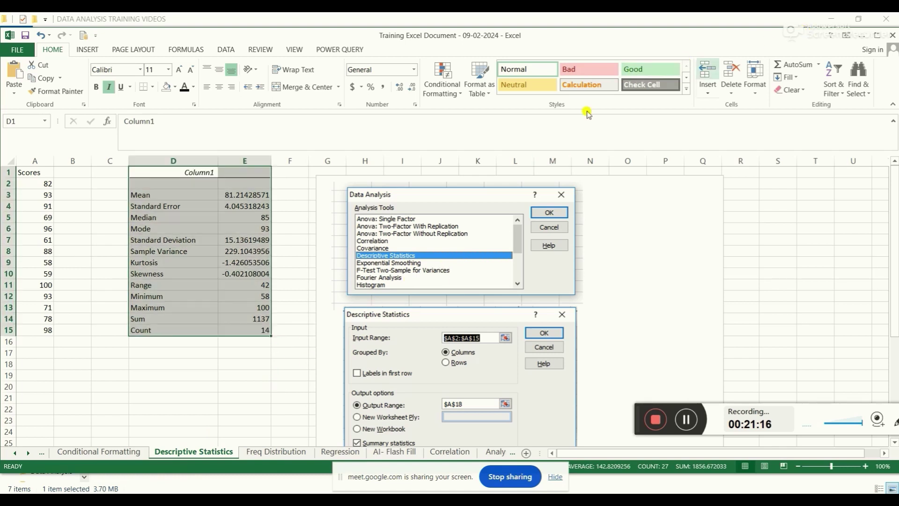
click(225, 50)
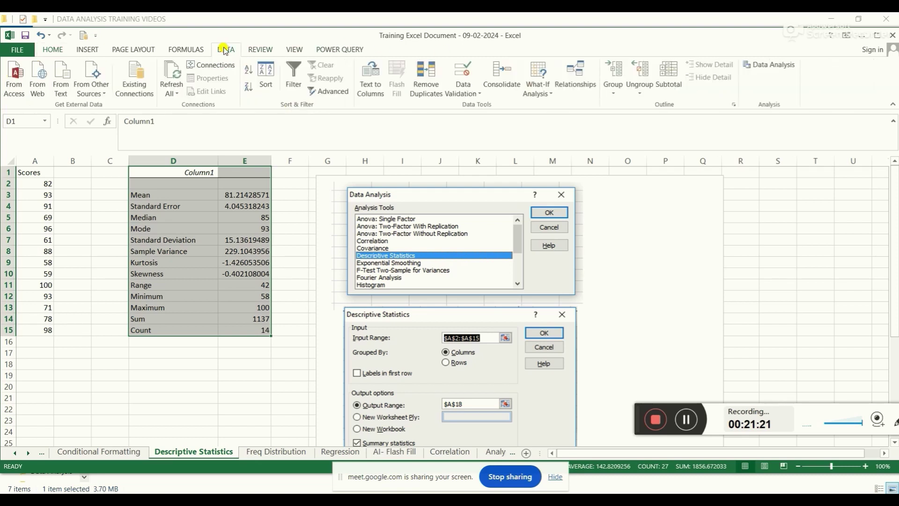
click(769, 65)
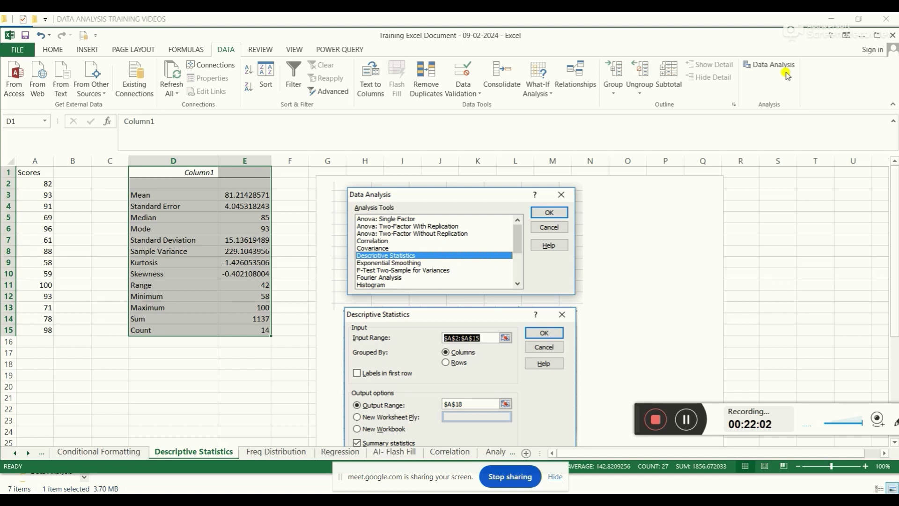
- Make sure the Analysis ToolPak and Analysis ToolPak - VBA add-ins are enabled in the Excel add-ins settings
click(22, 50)
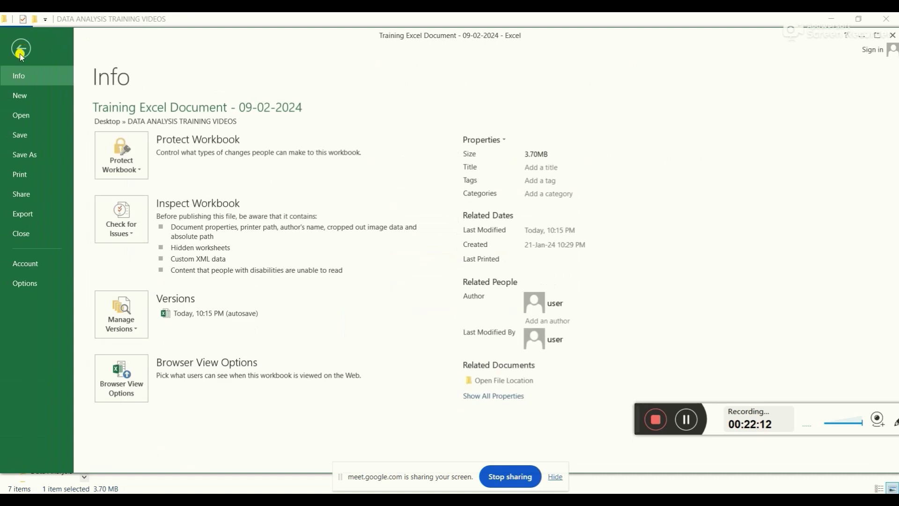
click(15, 283)
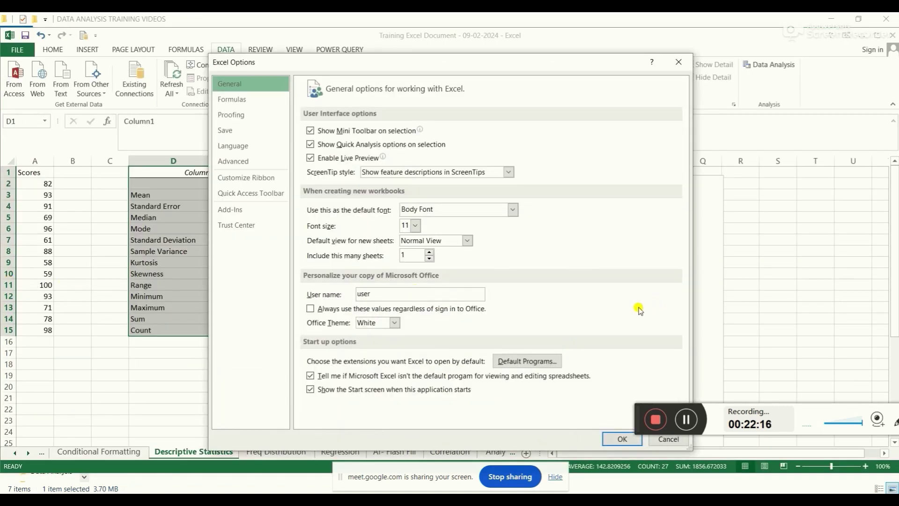
click(232, 212)
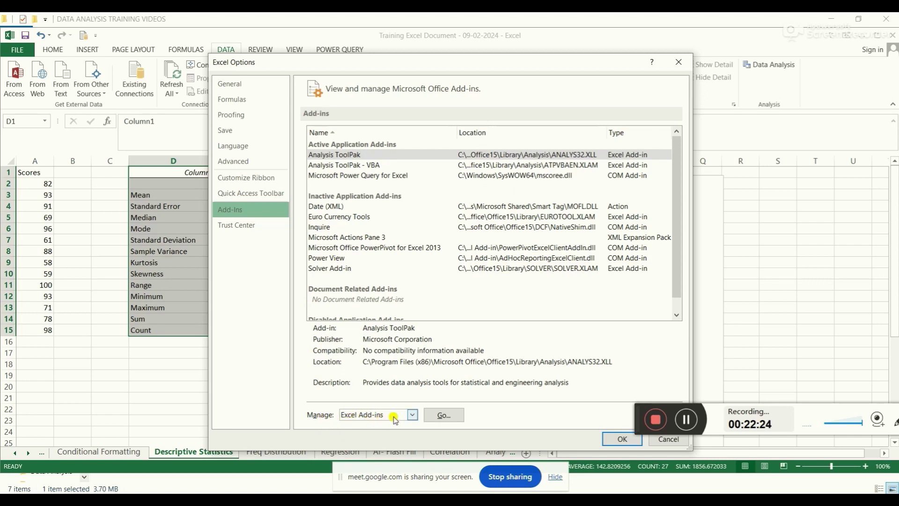
click(449, 417)
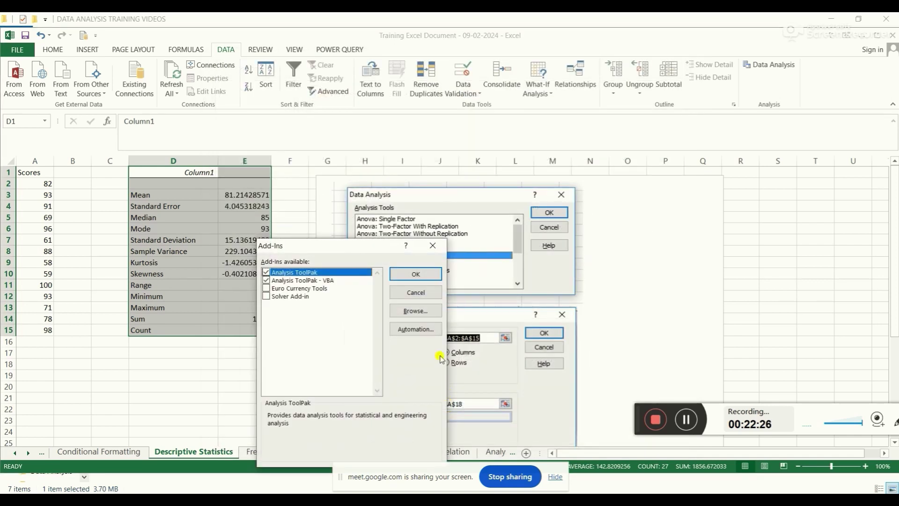
click(267, 273)
click(266, 281)
click(411, 275)
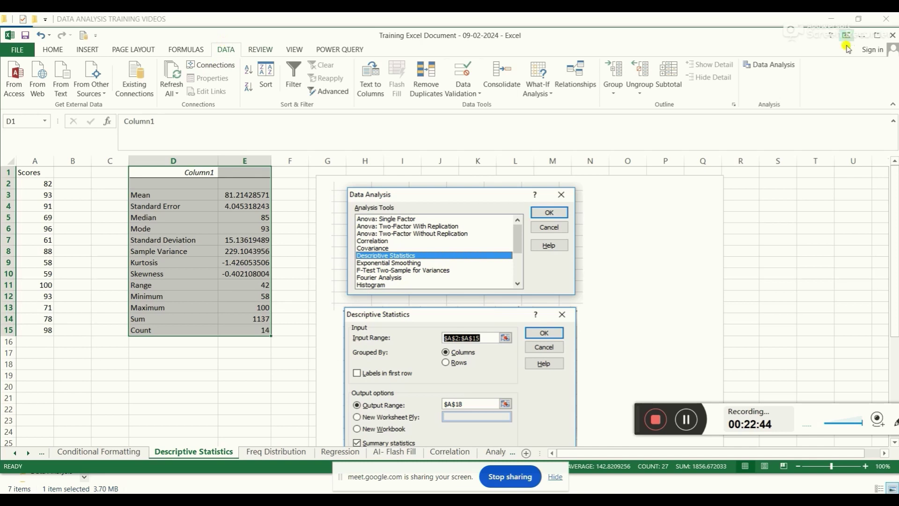
- Check the Data Analysis tool list, and disable the Analysis ToolPak and Analysis ToolPak - VBA add-ins
click(783, 63)
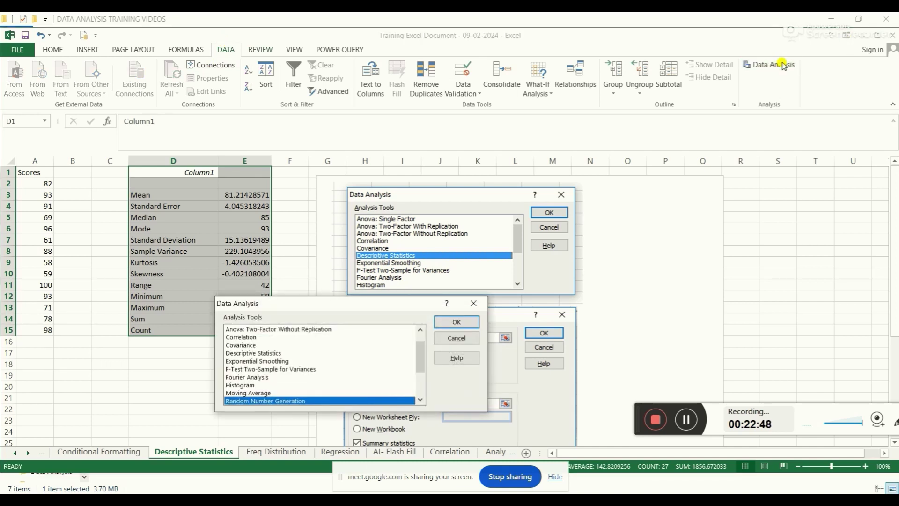
click(473, 304)
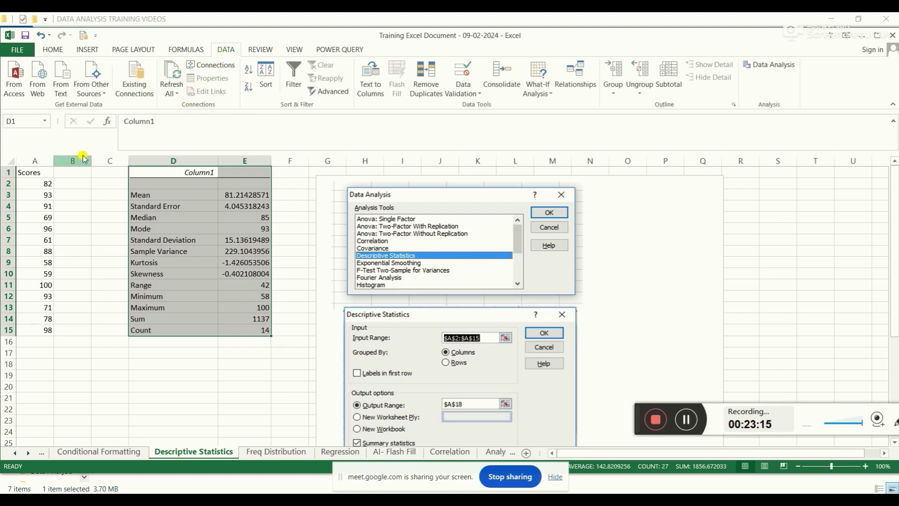
click(22, 50)
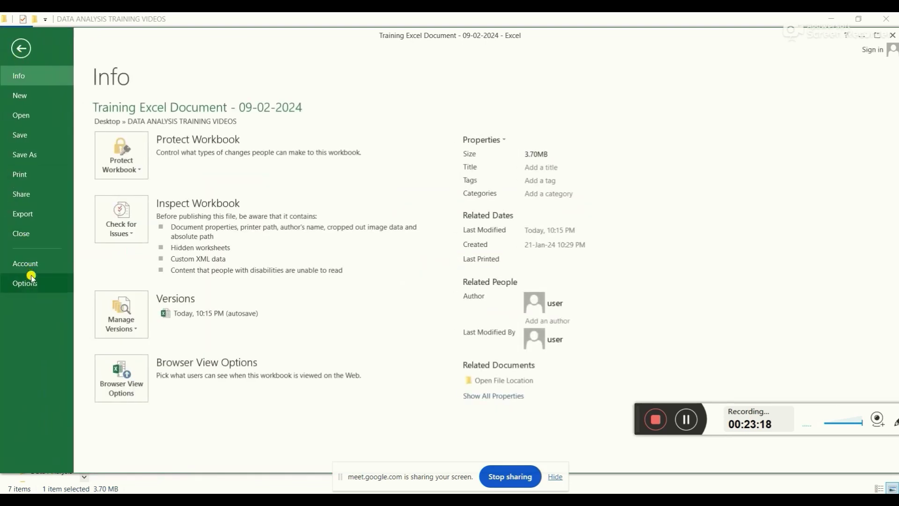
key(Escape)
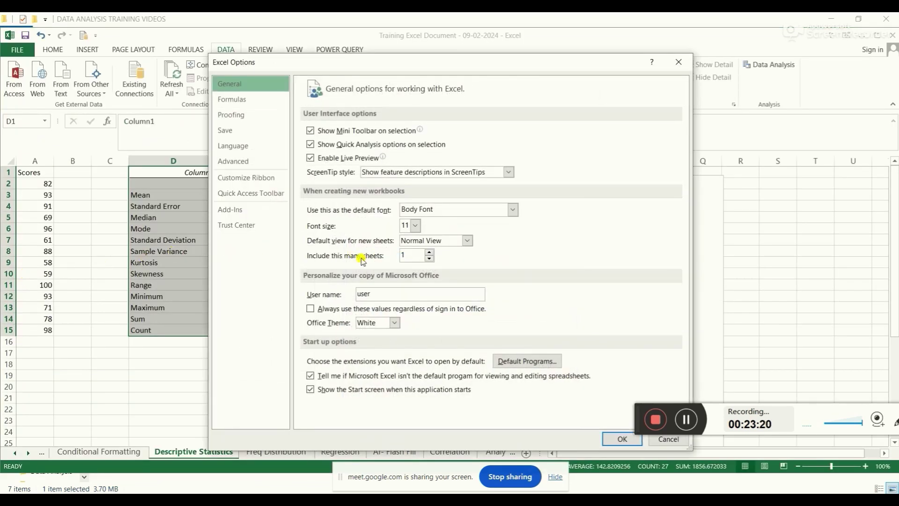
click(249, 212)
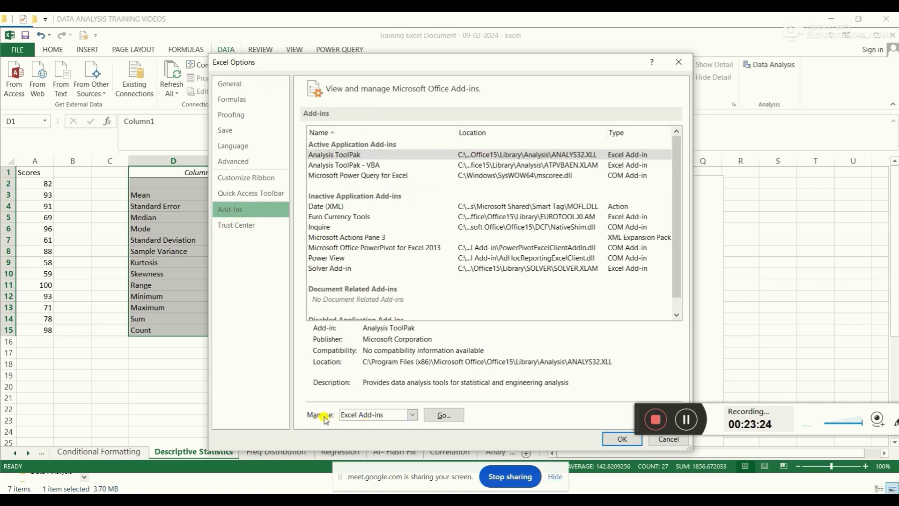
click(440, 415)
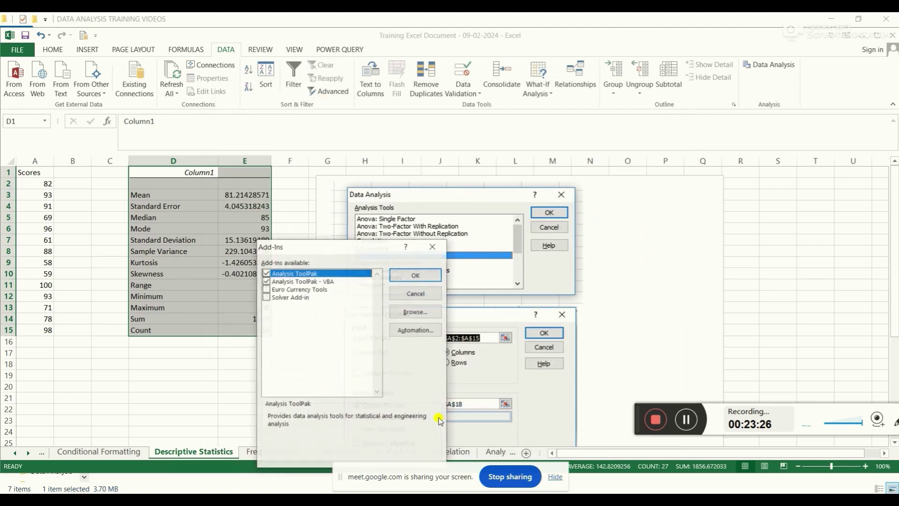
click(266, 282)
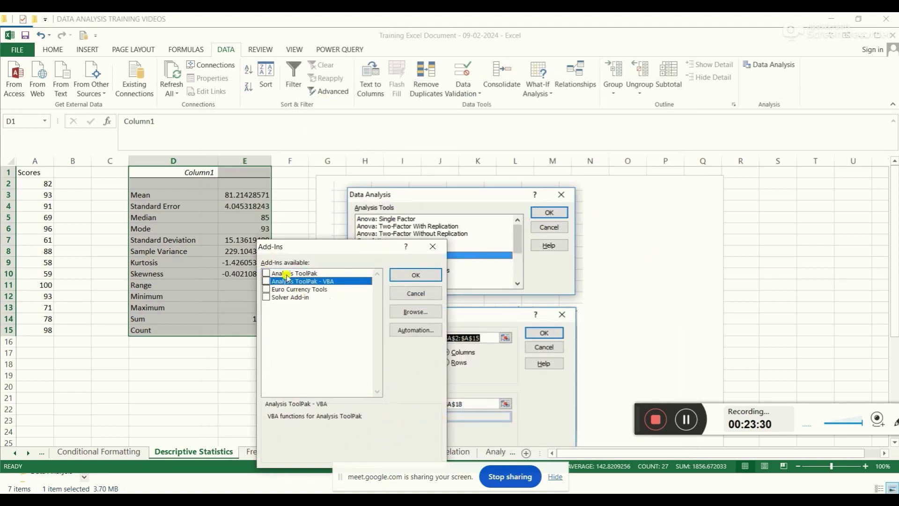
click(416, 275)
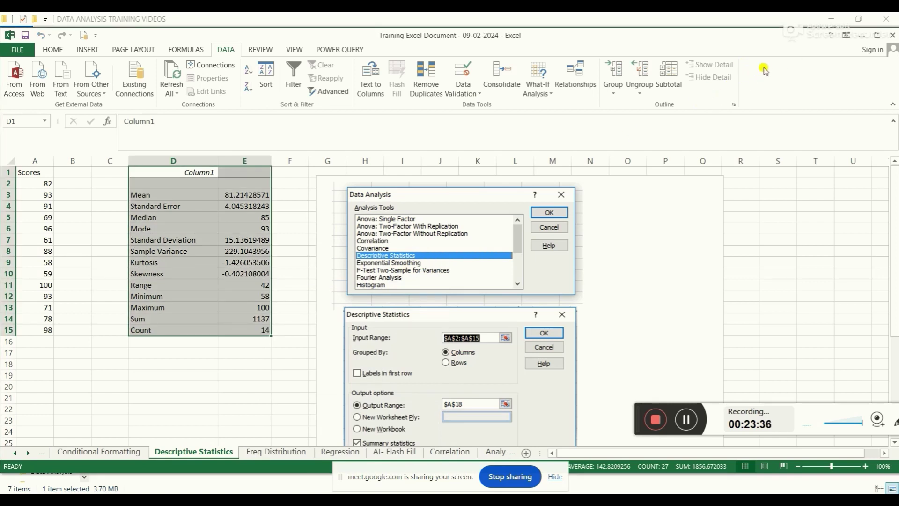
- Enable the Analysis ToolPak and Analysis ToolPak - VBA add-ins through the Excel add-ins options
click(21, 52)
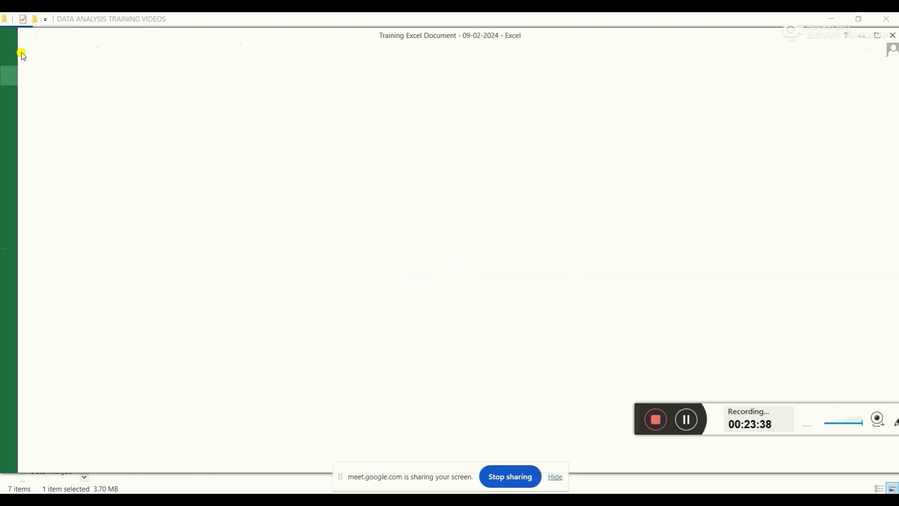
click(19, 282)
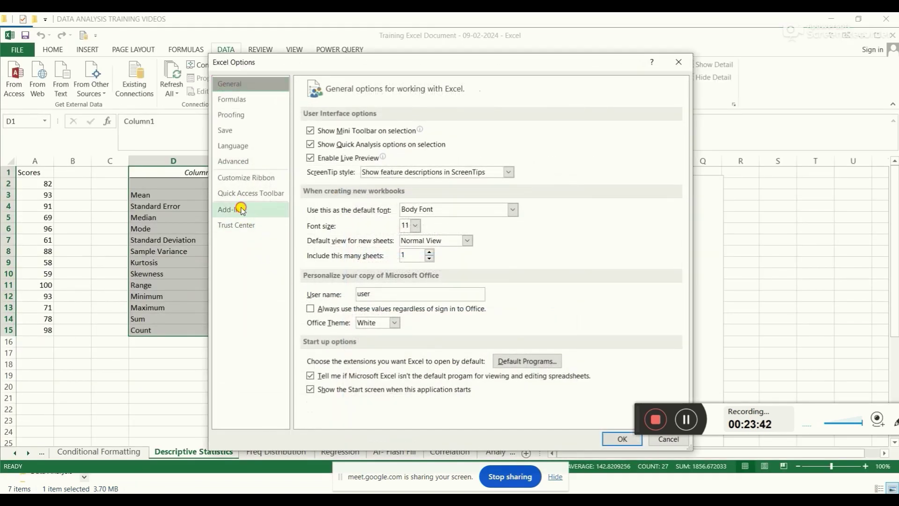
click(241, 210)
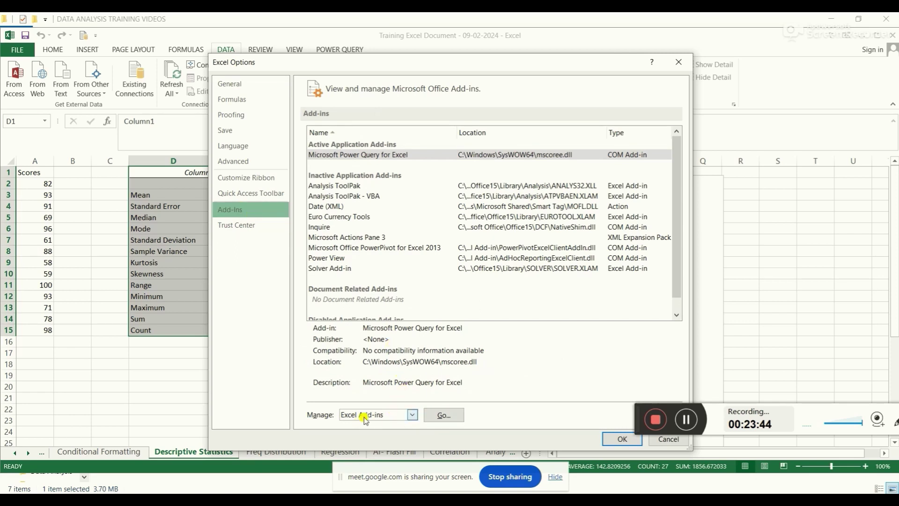
click(443, 415)
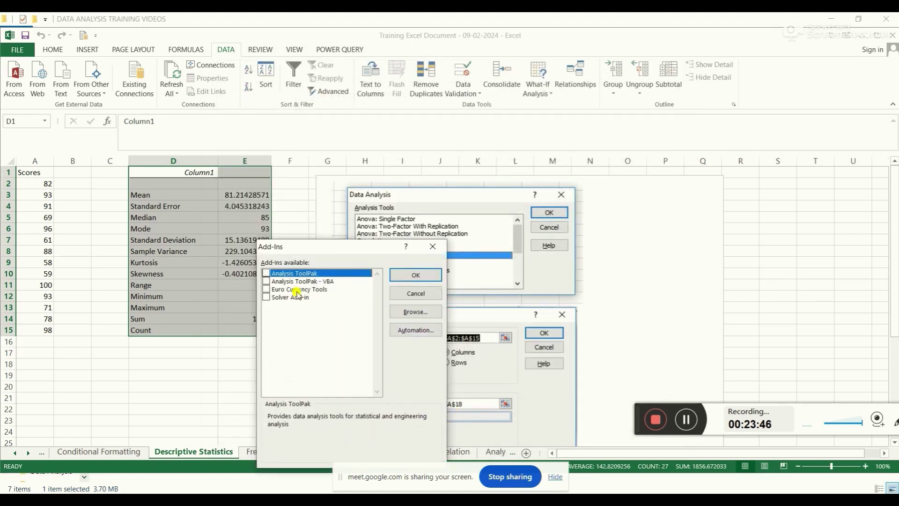
click(266, 273)
click(266, 282)
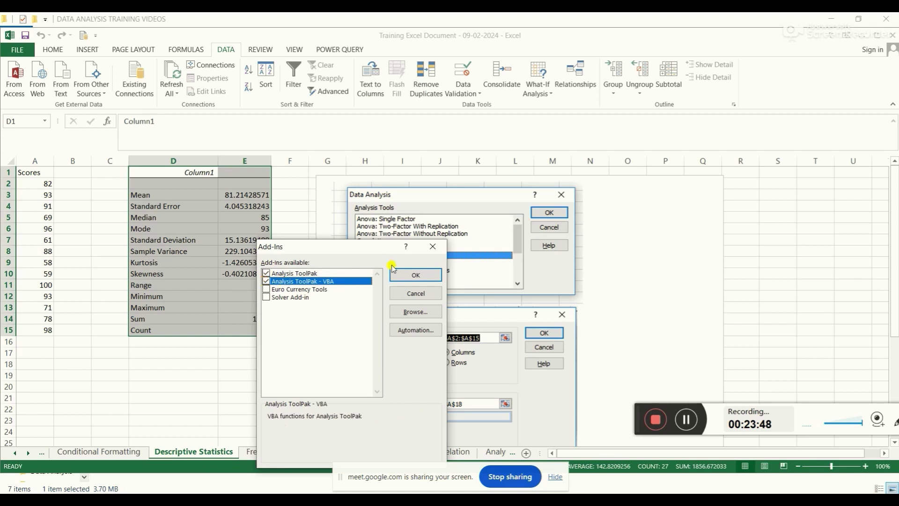
click(415, 275)
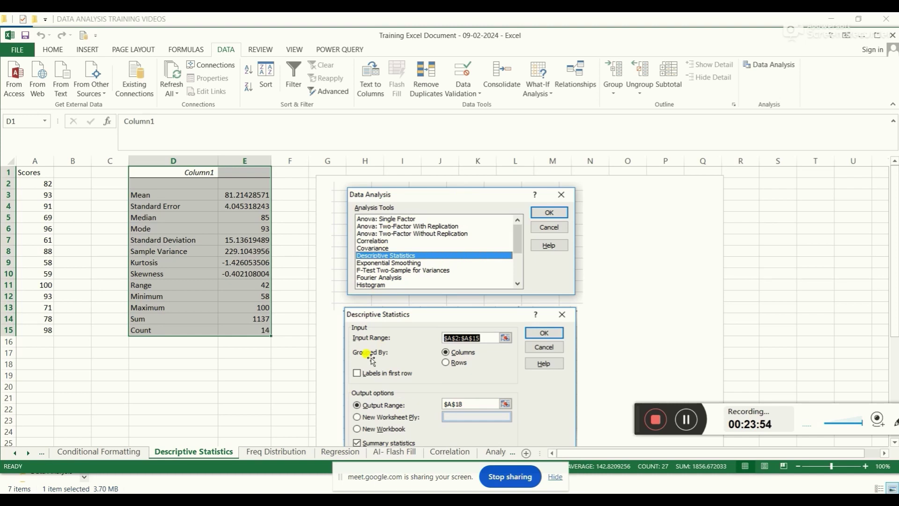
- Examine the pictured Data Analysis and Descriptive Statistics settings on the sheet
scroll(253, 336, down, 4)
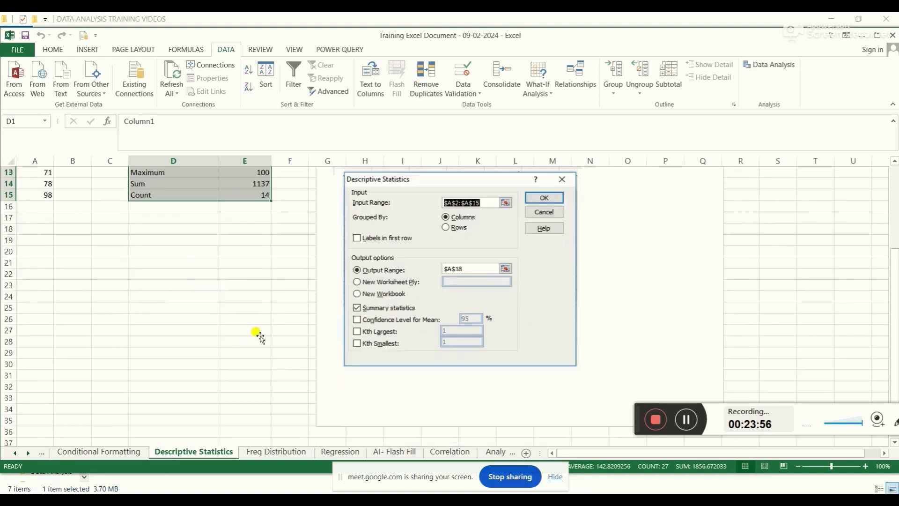
scroll(258, 336, down, 3)
scroll(257, 336, up, 7)
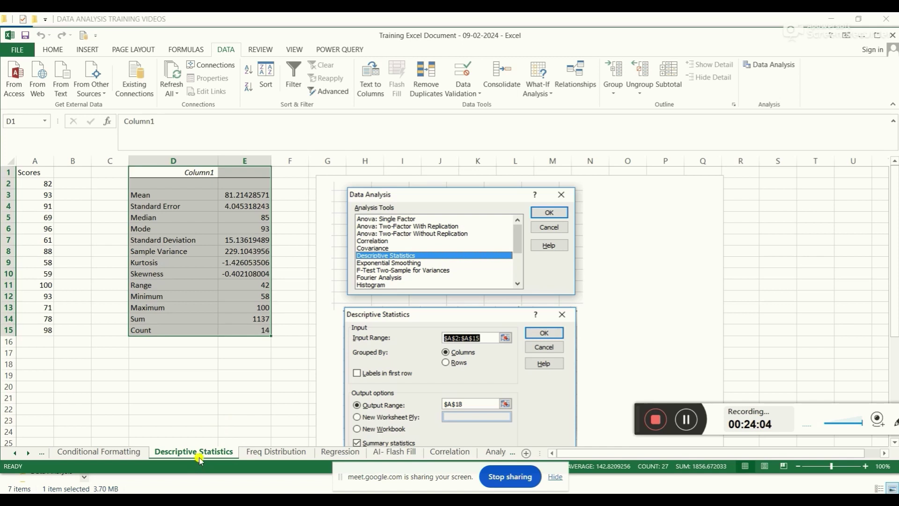
click(771, 59)
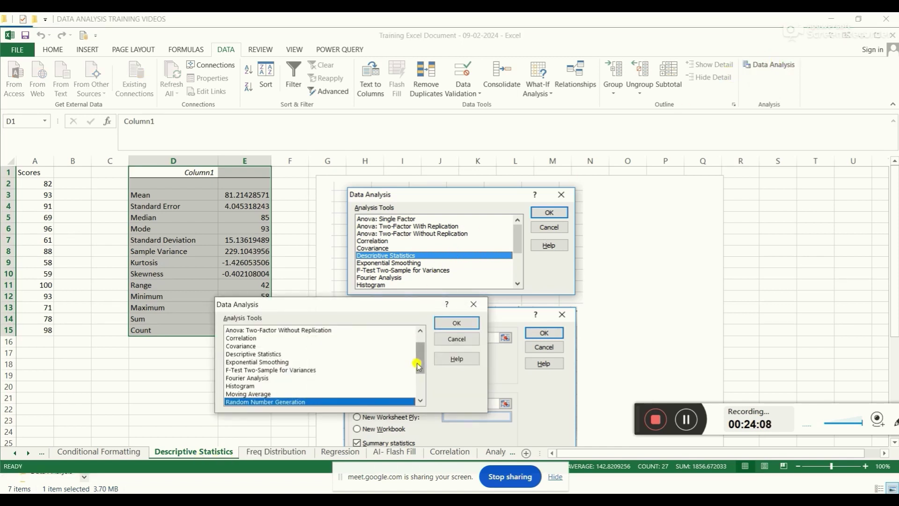
scroll(422, 363, down, 3)
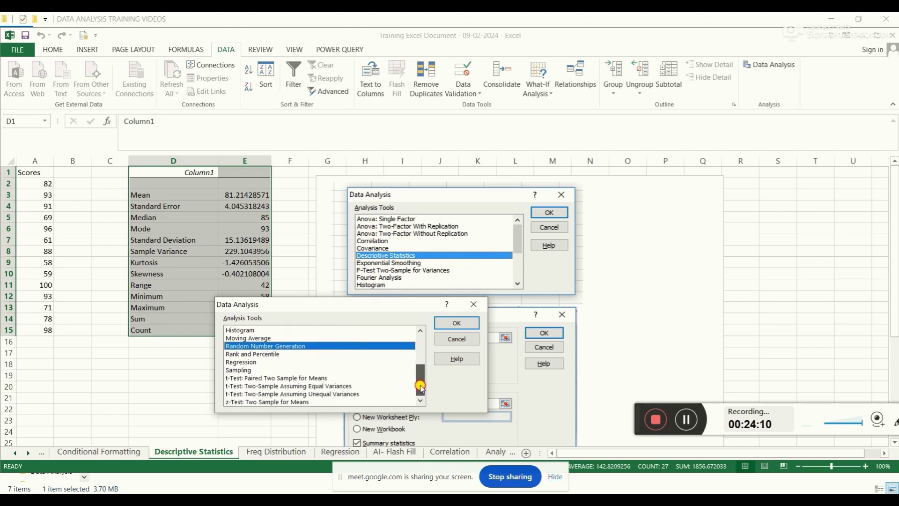
scroll(427, 362, up, 3)
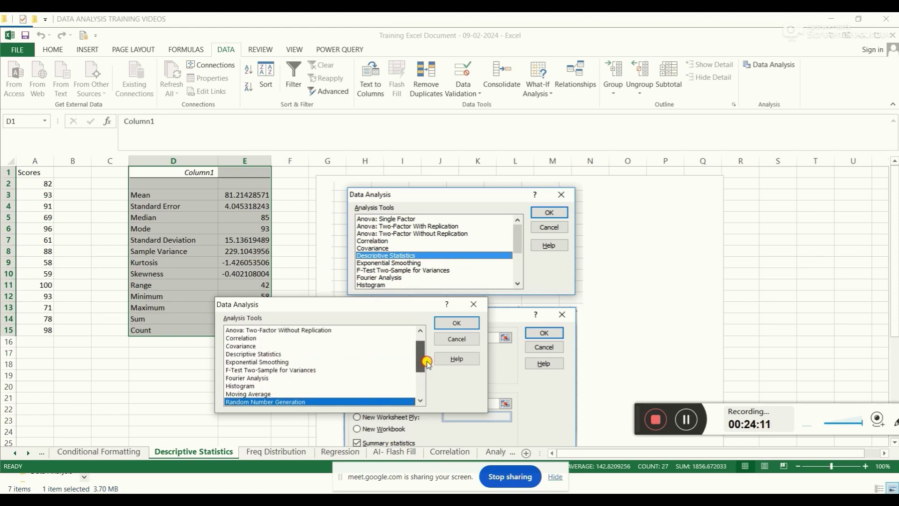
click(262, 354)
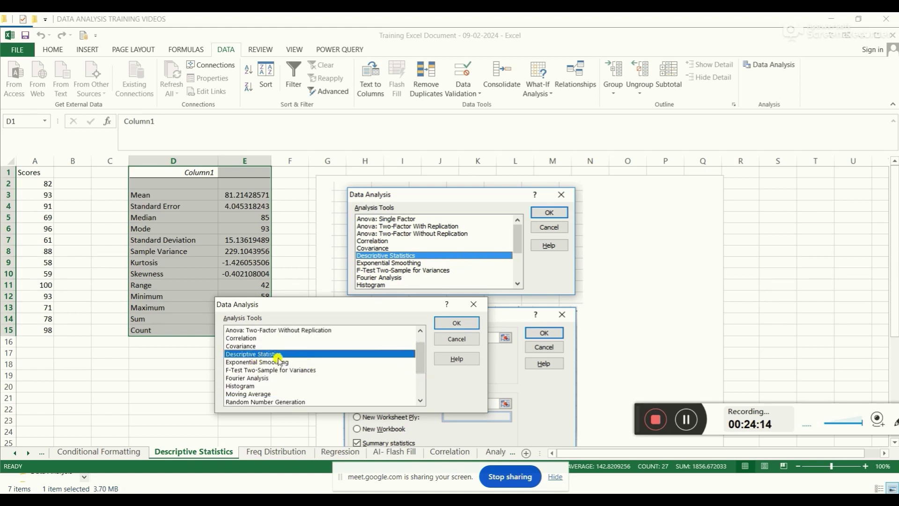
click(457, 323)
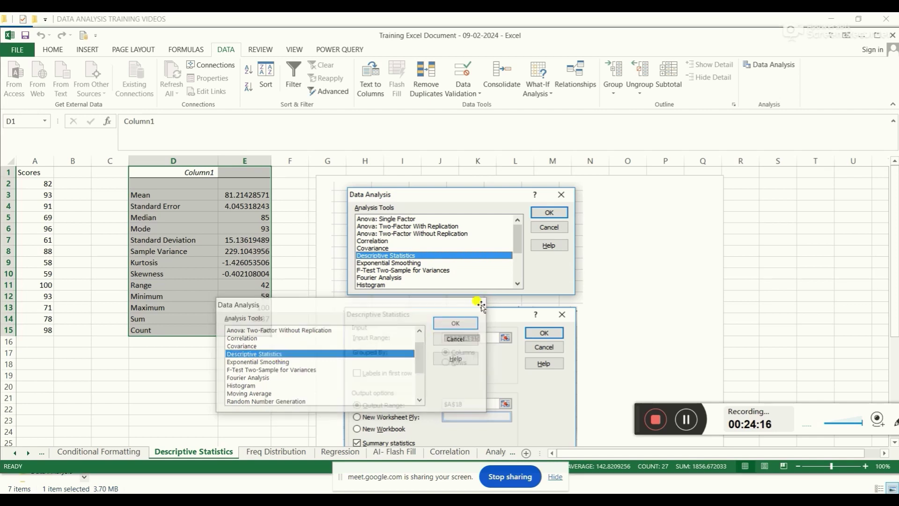
- Examine the Scores data in A1:A15 and the existing statistics labels by selecting their ranges
click(116, 222)
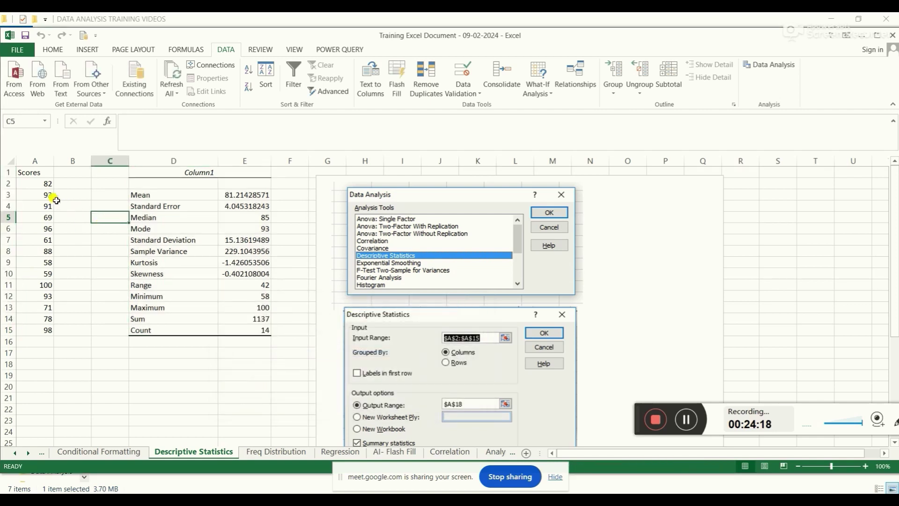
drag(164, 173, 216, 294)
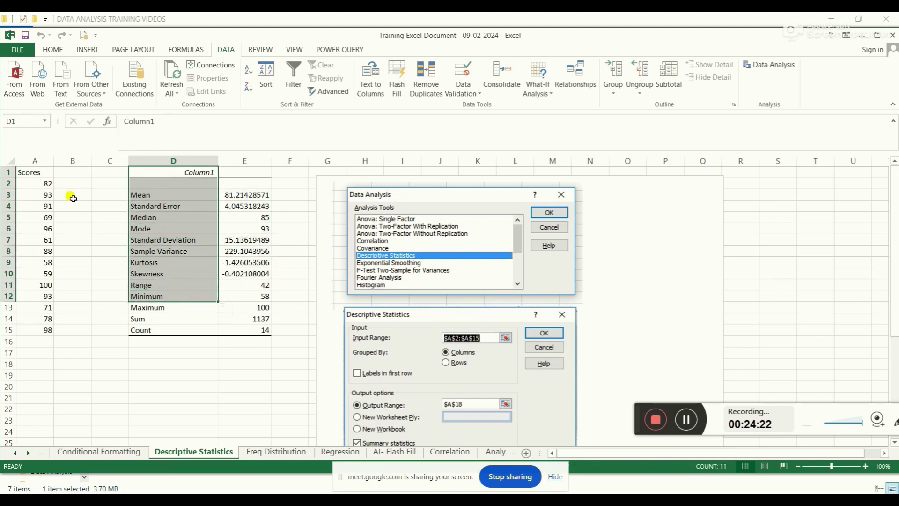
drag(44, 174, 42, 330)
click(47, 251)
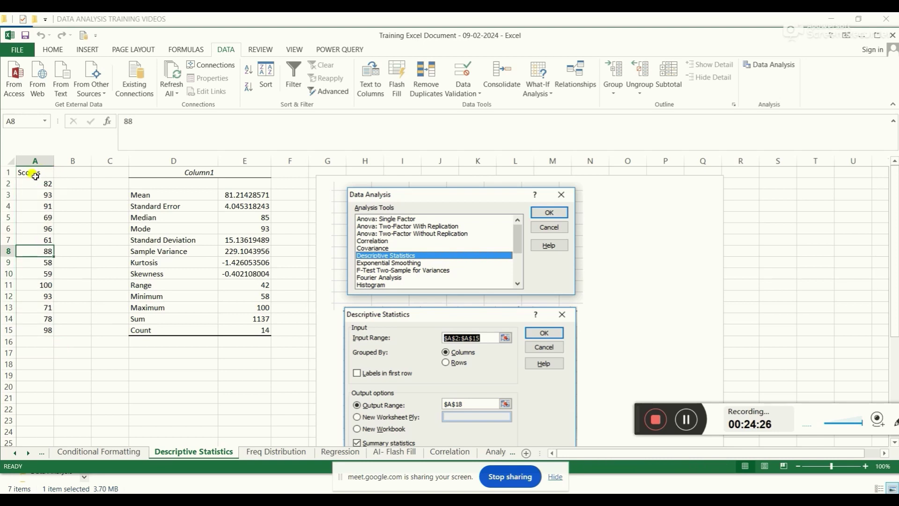
drag(34, 172, 43, 333)
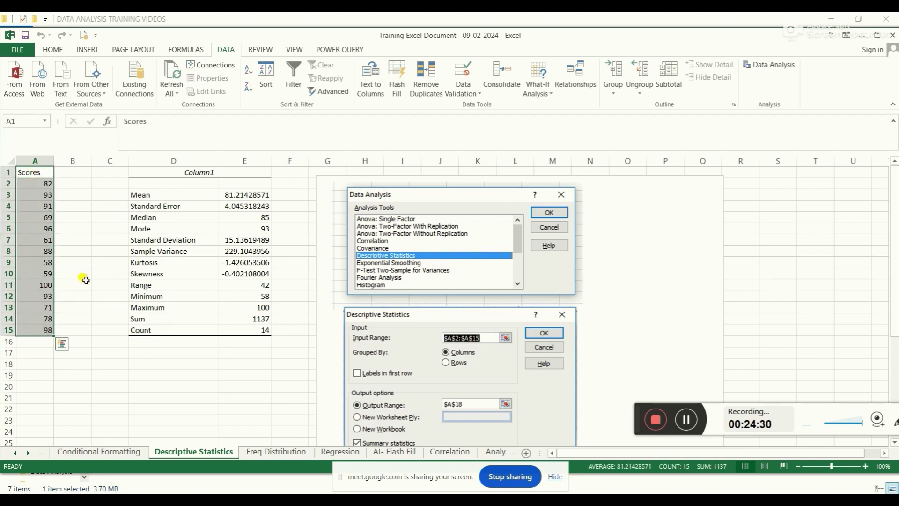
click(79, 305)
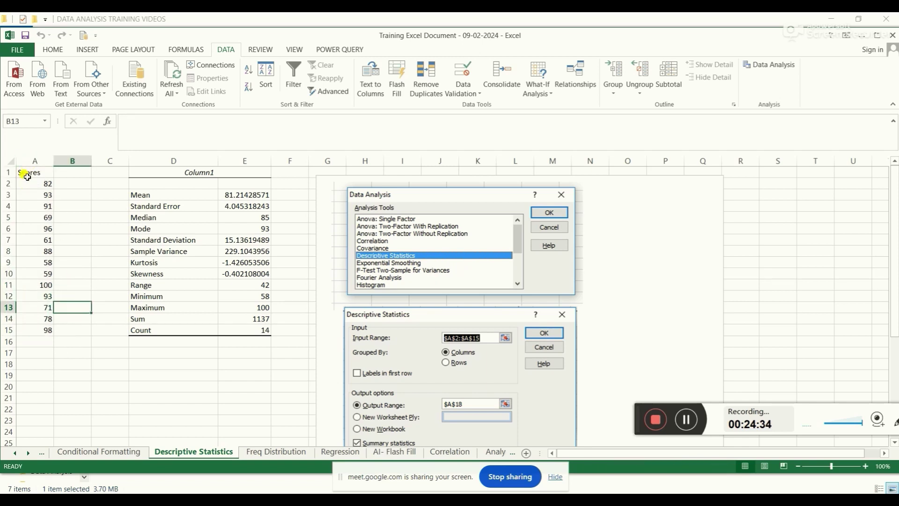
drag(37, 174, 22, 331)
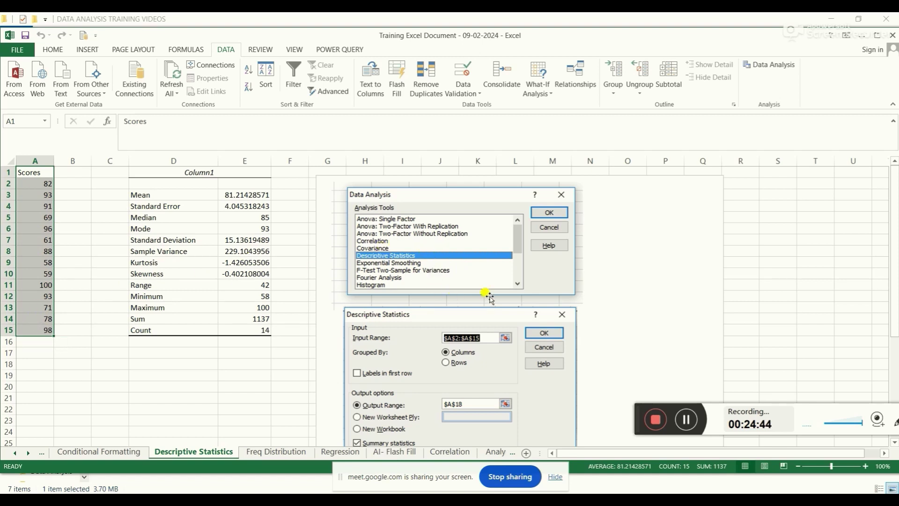
scroll(489, 299, down, 4)
scroll(488, 297, up, 4)
- Remove the existing descriptive statistics results in D1:E15
drag(157, 177, 249, 332)
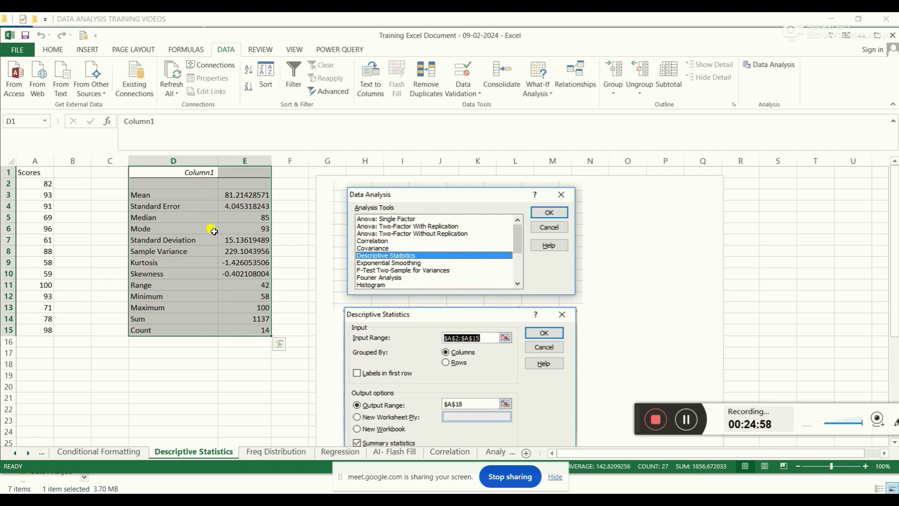
drag(190, 171, 249, 333)
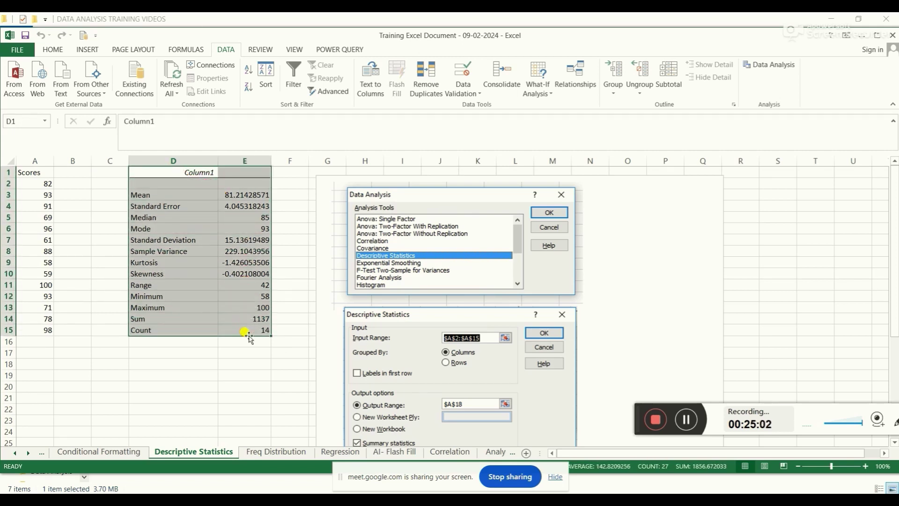
right_click(224, 292)
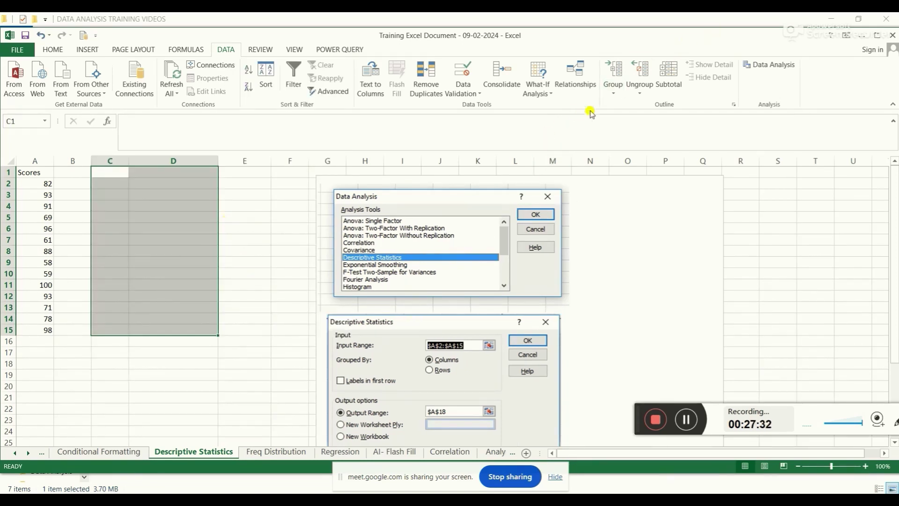
- Run Descriptive Statistics on A2:A15, grouped by columns without first-row labels, outputting summary statistics at C1
click(753, 68)
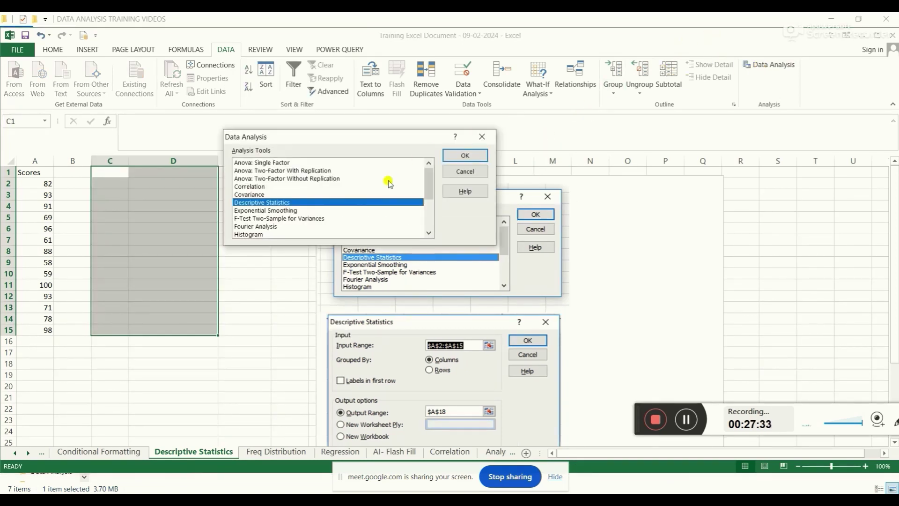
click(462, 155)
click(251, 154)
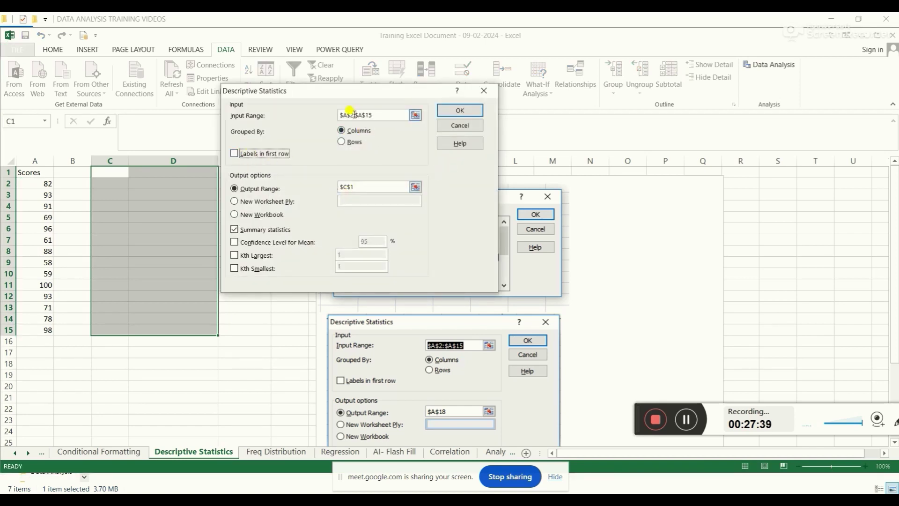
drag(384, 116, 331, 115)
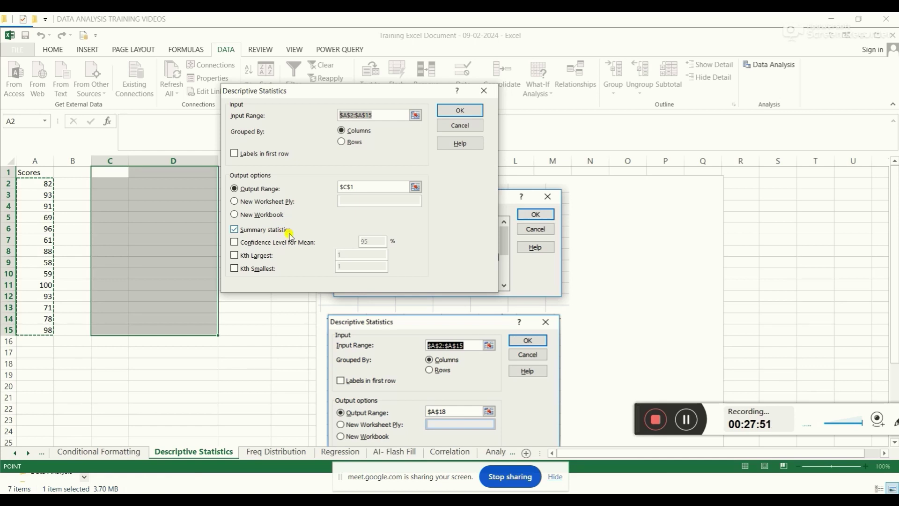
click(461, 112)
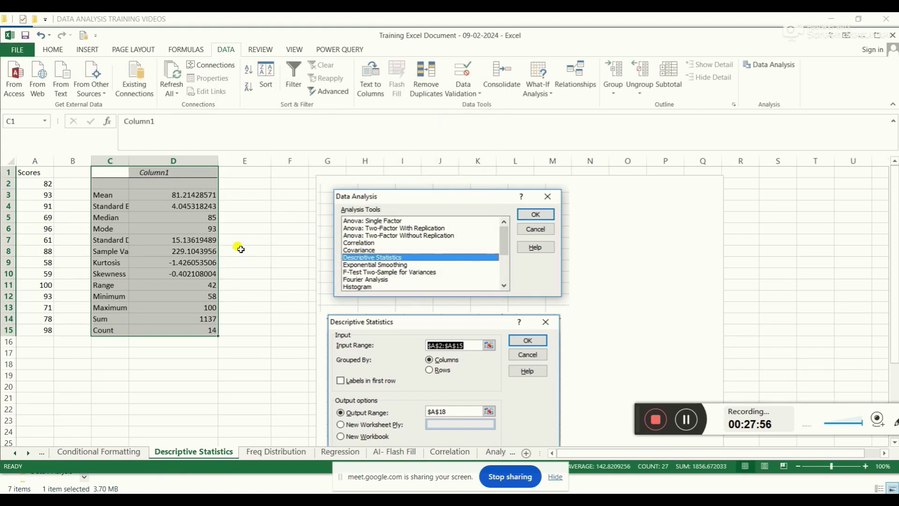
click(210, 238)
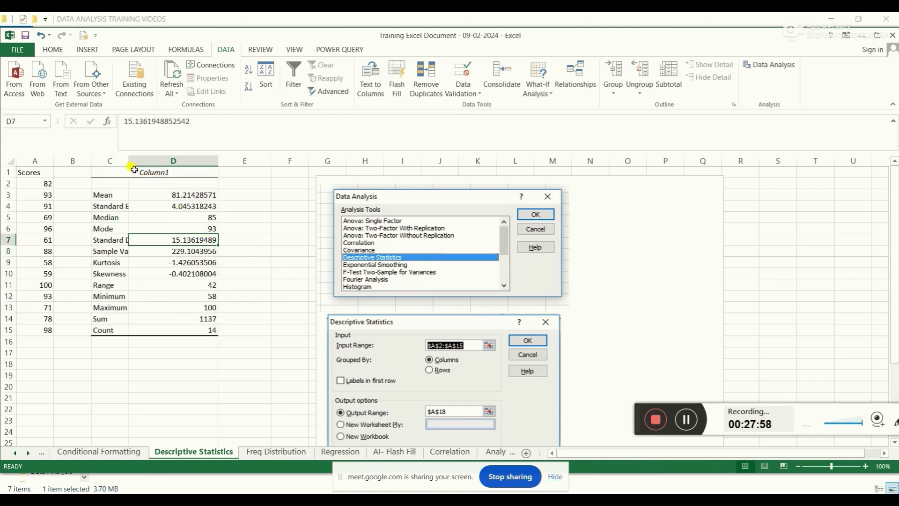
- Widen column C to fit the statistic labels and check the Minimum, Maximum and Sum cells in column D
drag(129, 161, 174, 162)
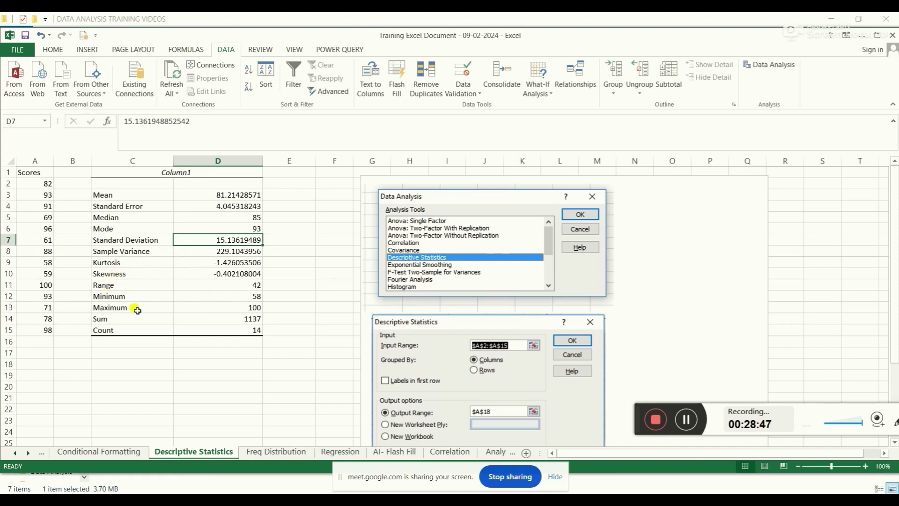
click(256, 297)
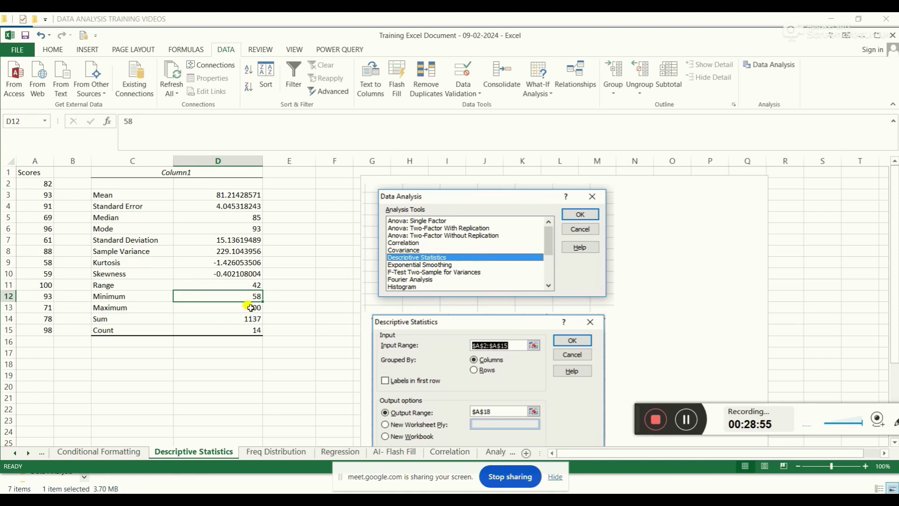
click(250, 308)
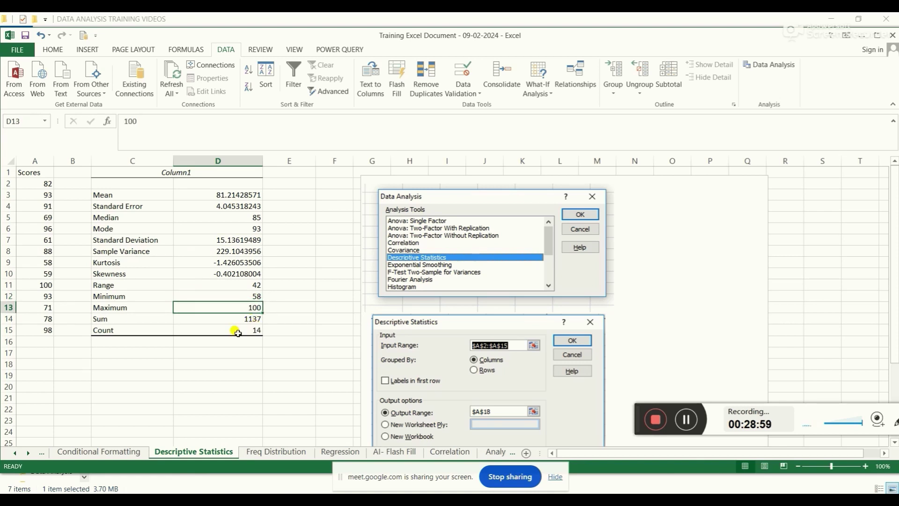
click(243, 319)
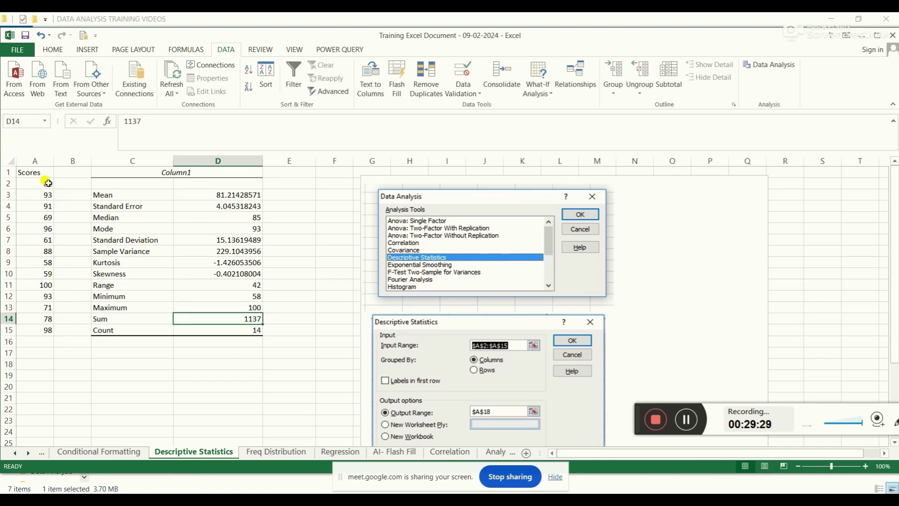
- Examine the scores in A2:A15 against the Mode, Mean, Minimum, Maximum, Sum and Count results, plus the pictured Descriptive Statistics settings
drag(48, 183, 25, 329)
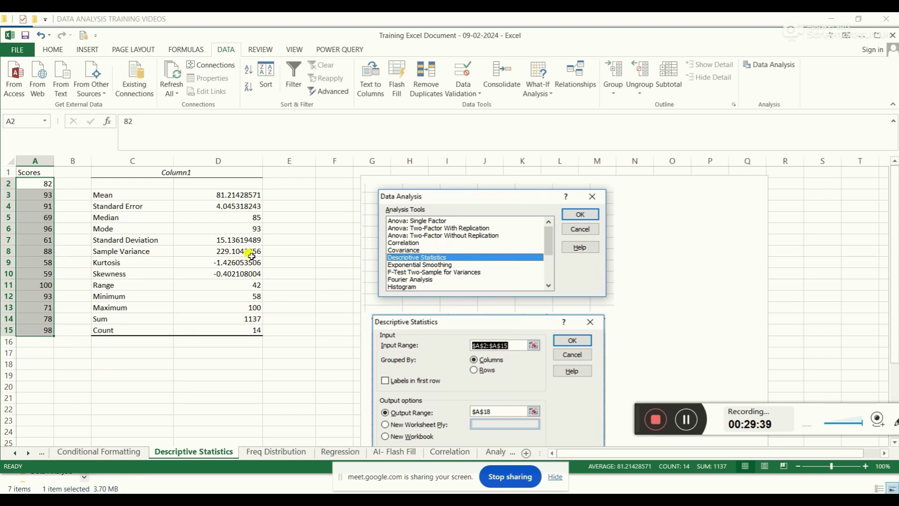
click(253, 230)
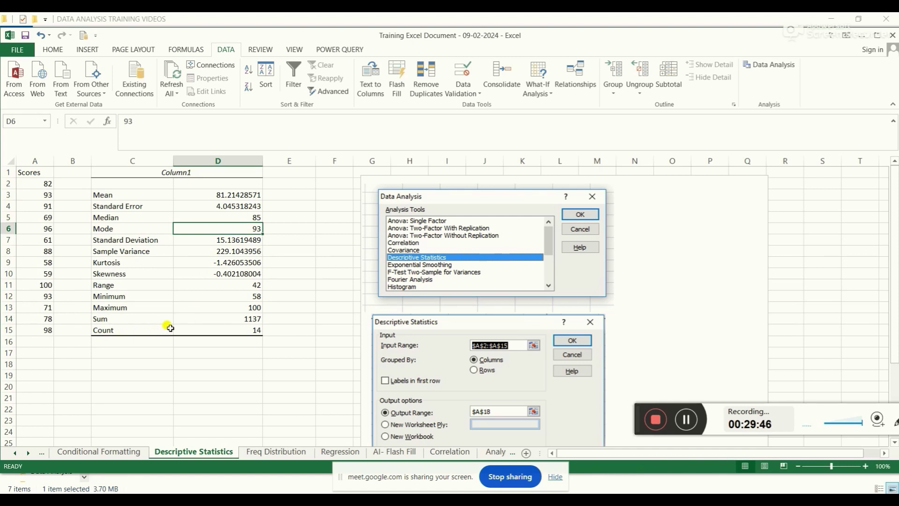
click(239, 309)
click(236, 294)
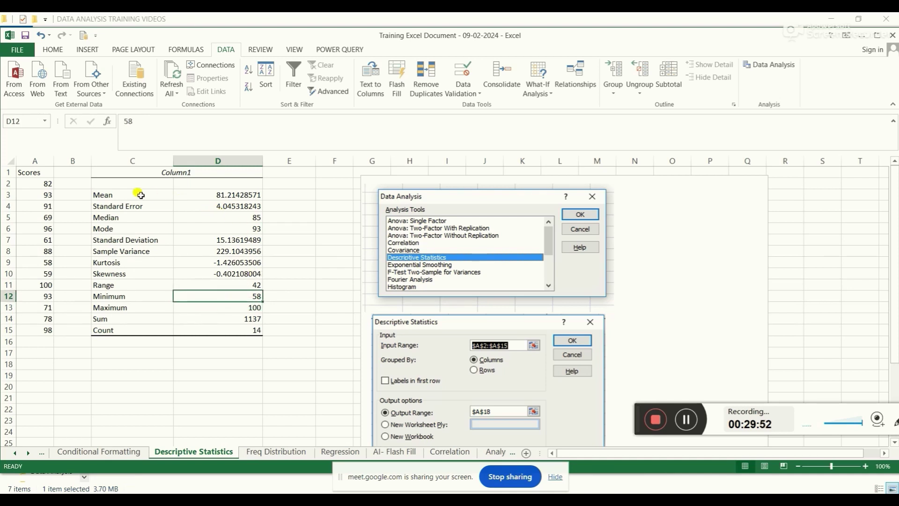
click(236, 196)
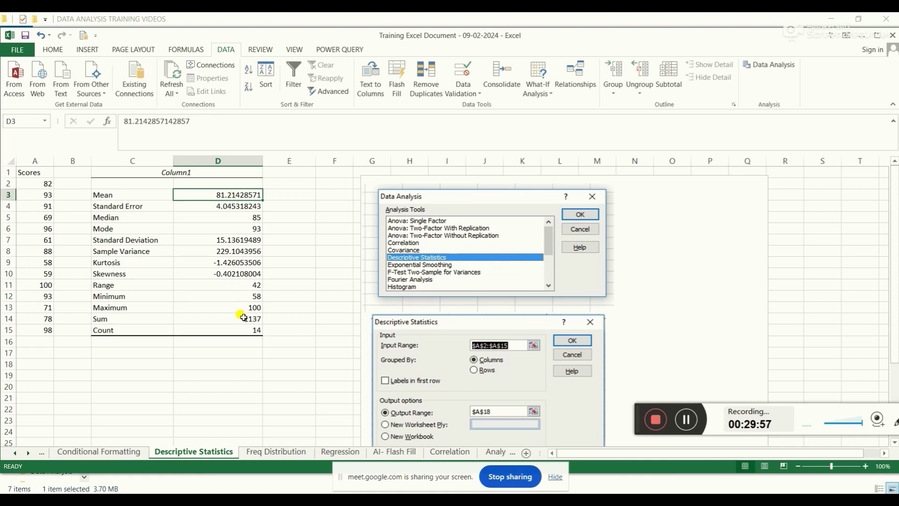
click(251, 295)
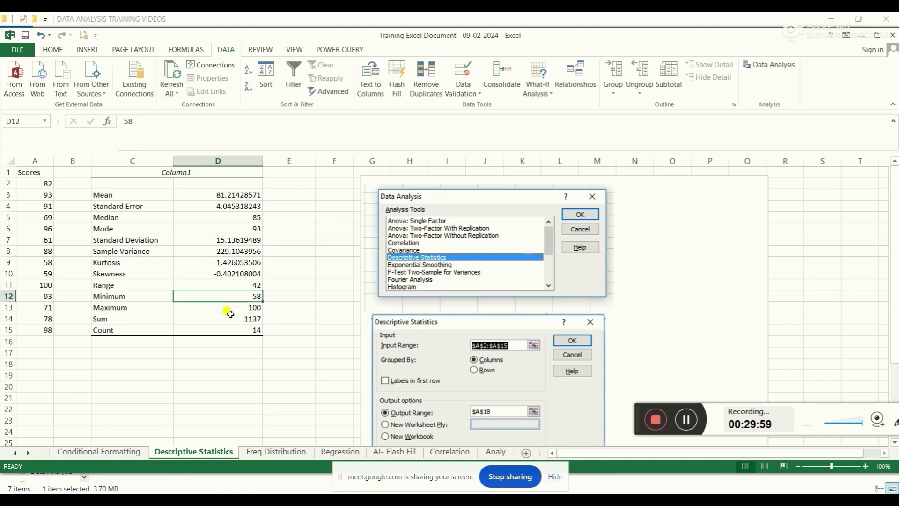
click(241, 306)
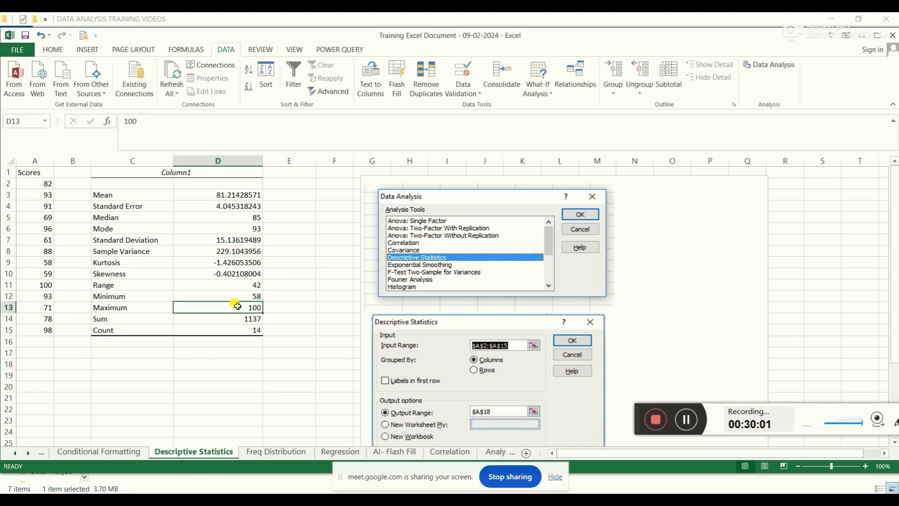
click(236, 319)
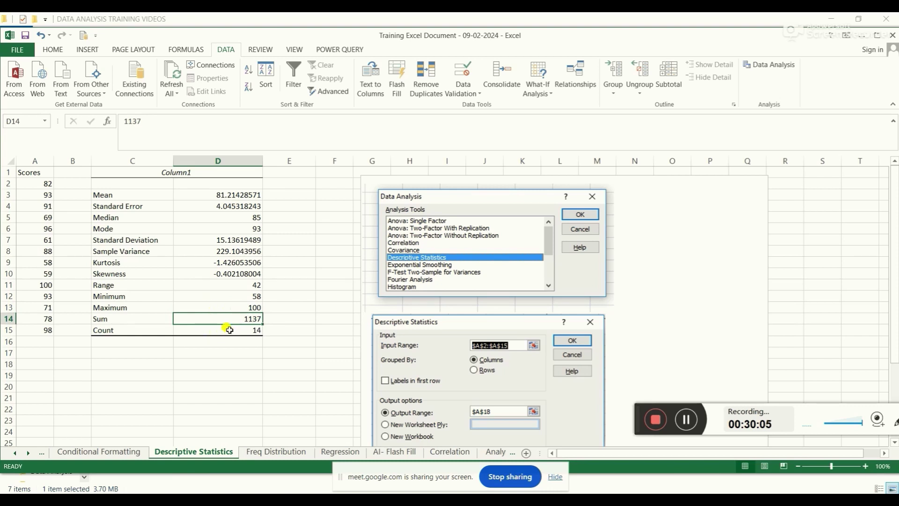
click(230, 330)
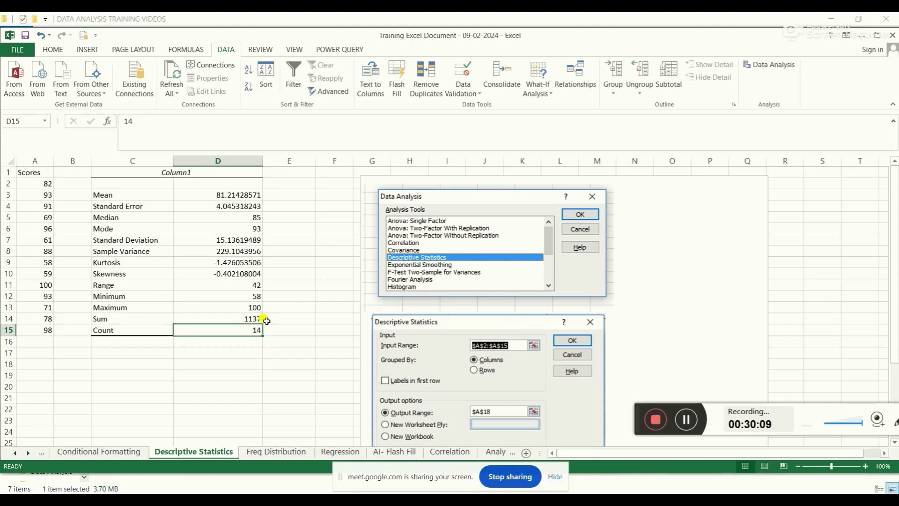
scroll(394, 309, down, 7)
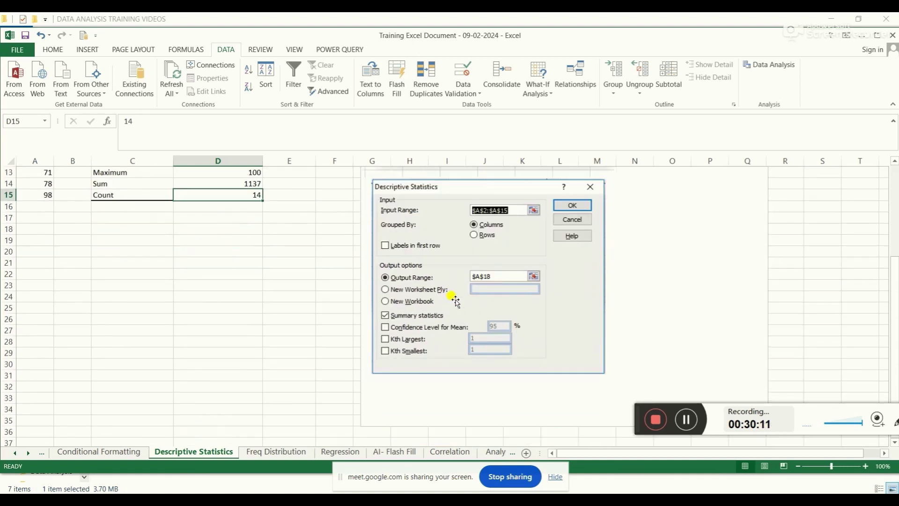
scroll(452, 298, up, 7)
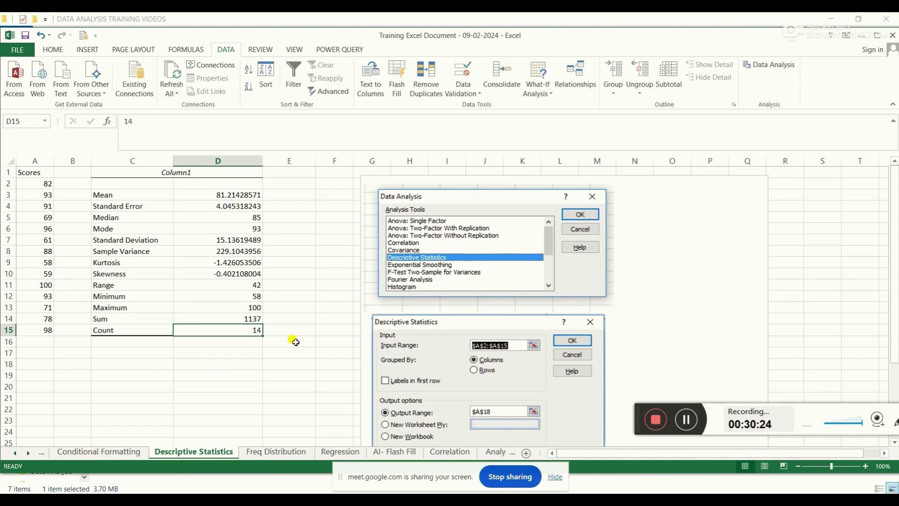
- Open the Freq Distribution sheet and examine the order table in A1:F11 and each of its column headings
click(276, 452)
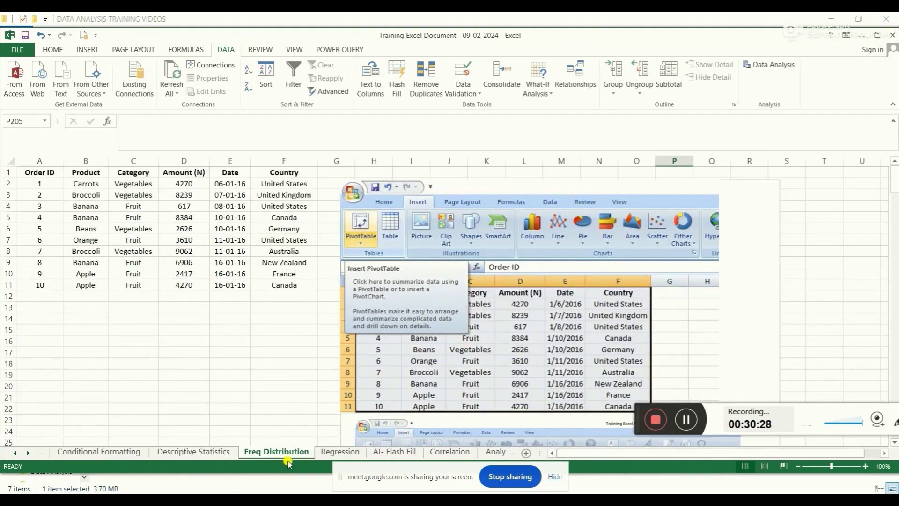
scroll(501, 318, down, 3)
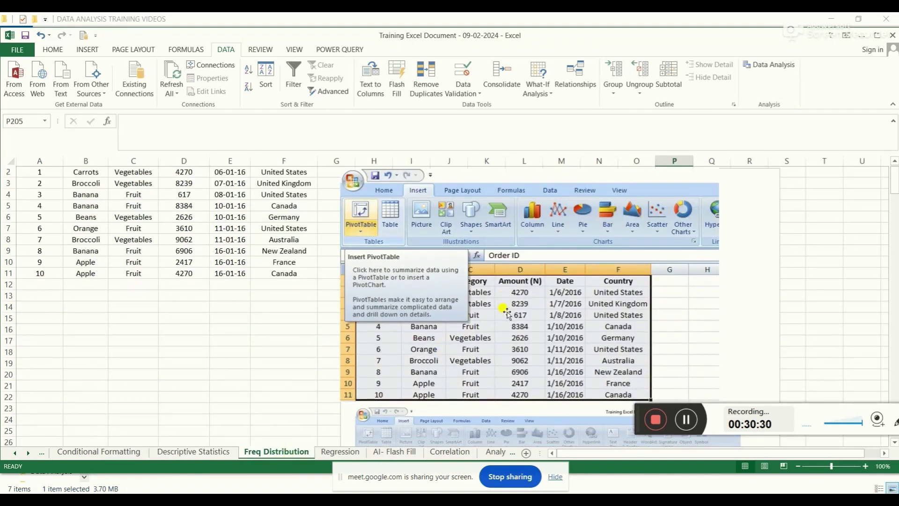
scroll(480, 335, up, 3)
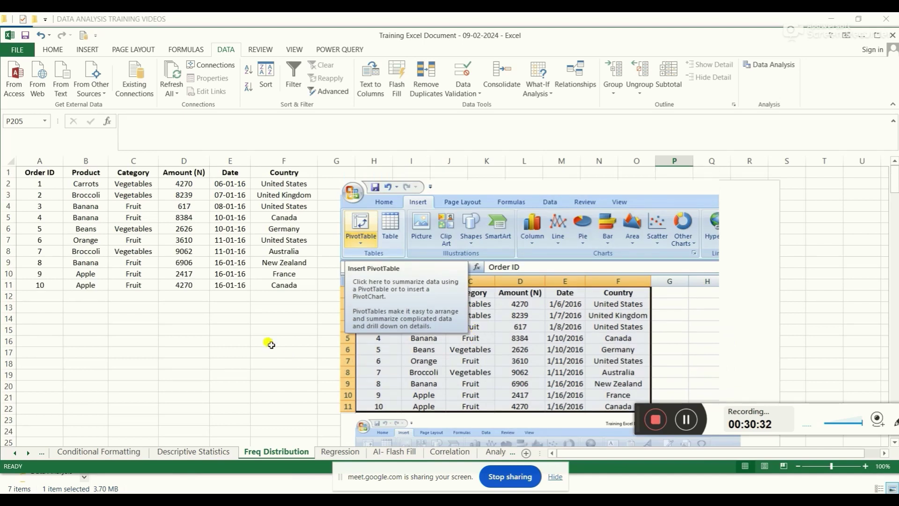
drag(44, 175, 275, 284)
click(168, 329)
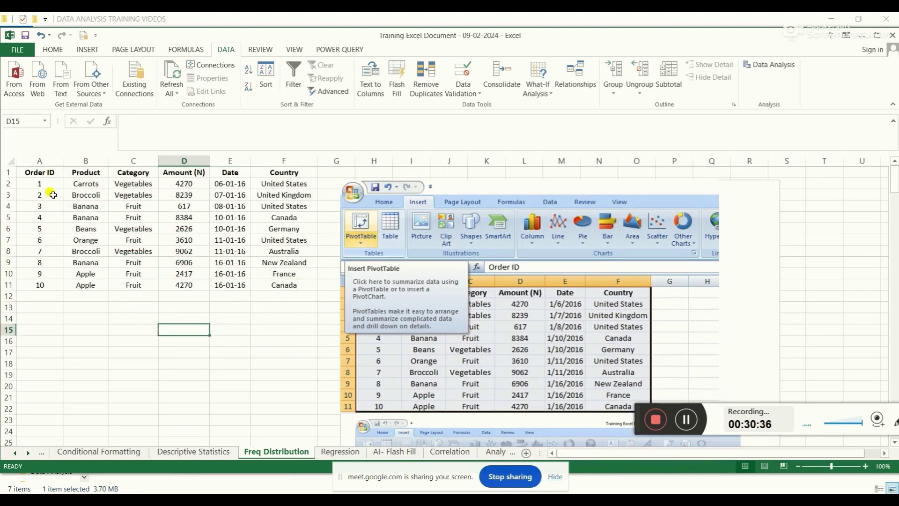
click(51, 177)
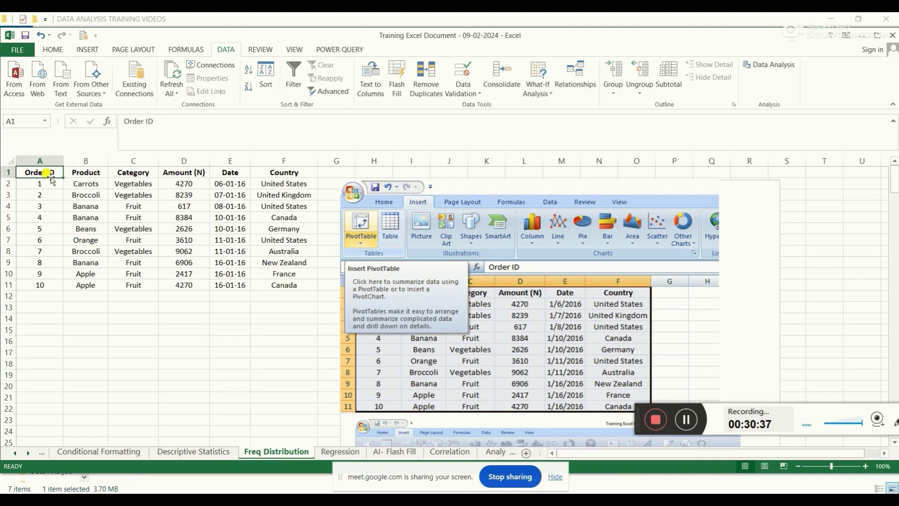
click(97, 174)
click(129, 177)
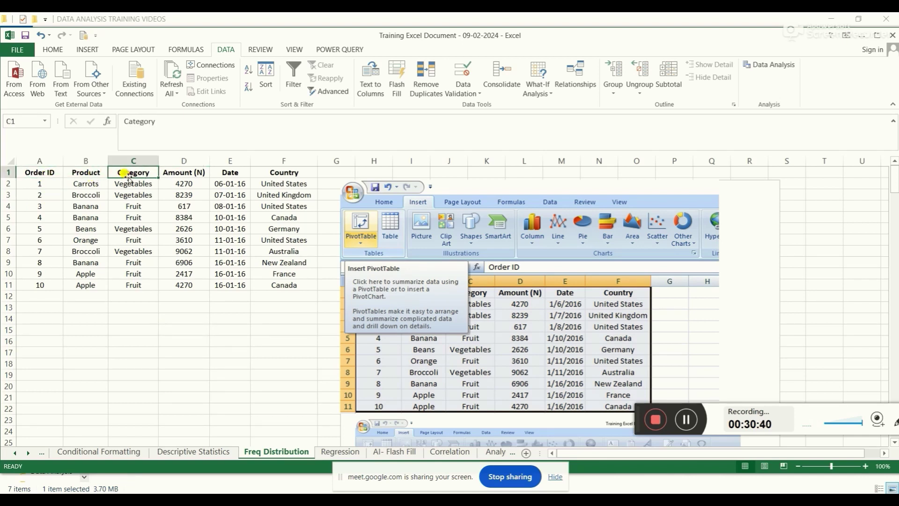
click(181, 171)
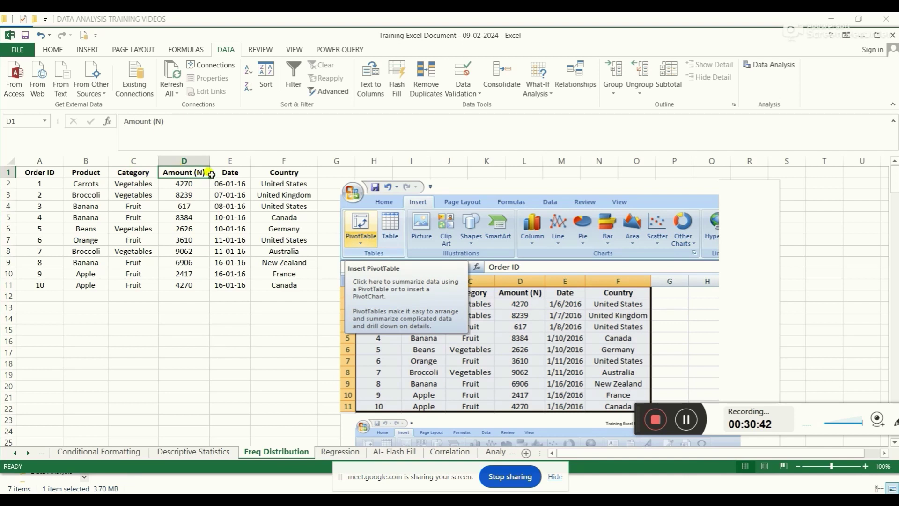
click(234, 172)
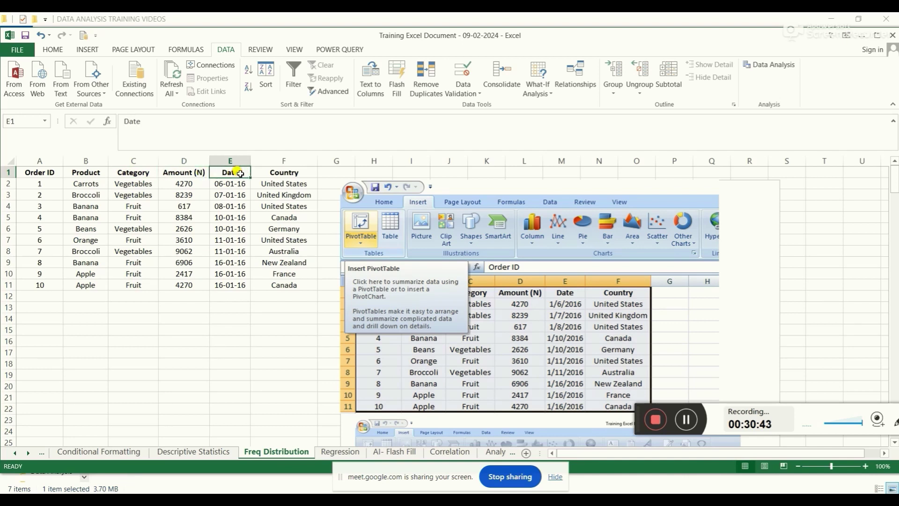
click(289, 174)
- Apply comma style with two decimals to the amounts in D2:D11, and select the countries in F2:F11
drag(193, 182, 189, 282)
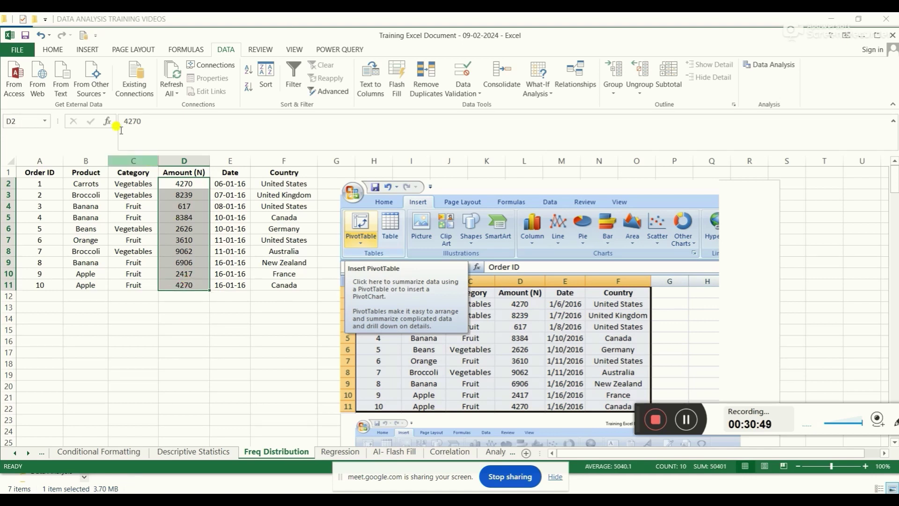
click(53, 50)
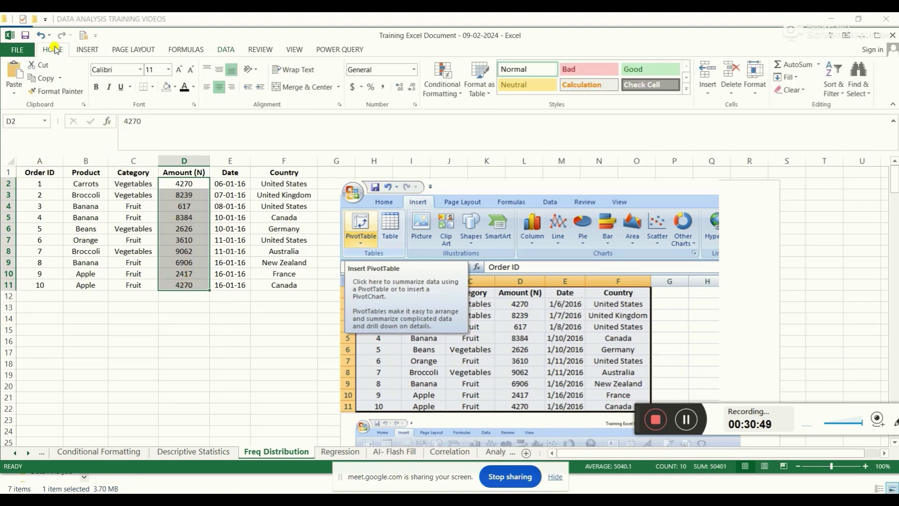
click(382, 87)
click(211, 310)
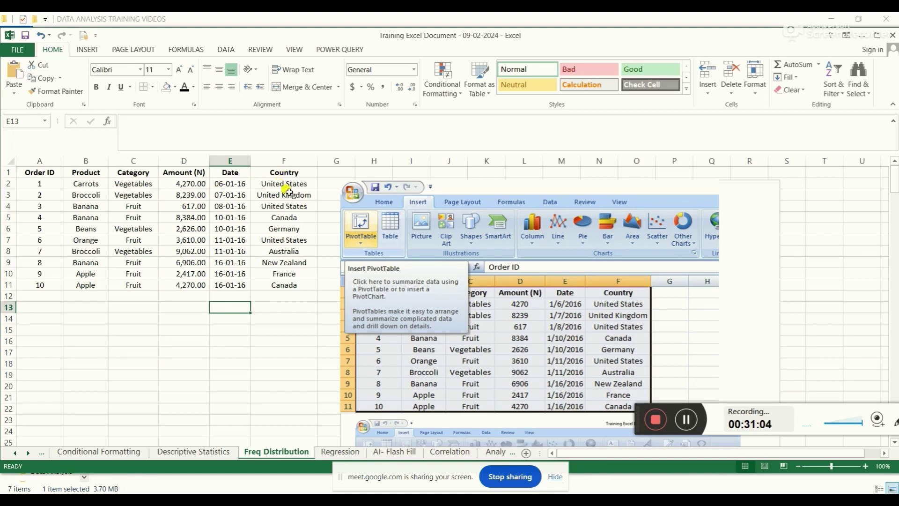
drag(298, 185, 299, 286)
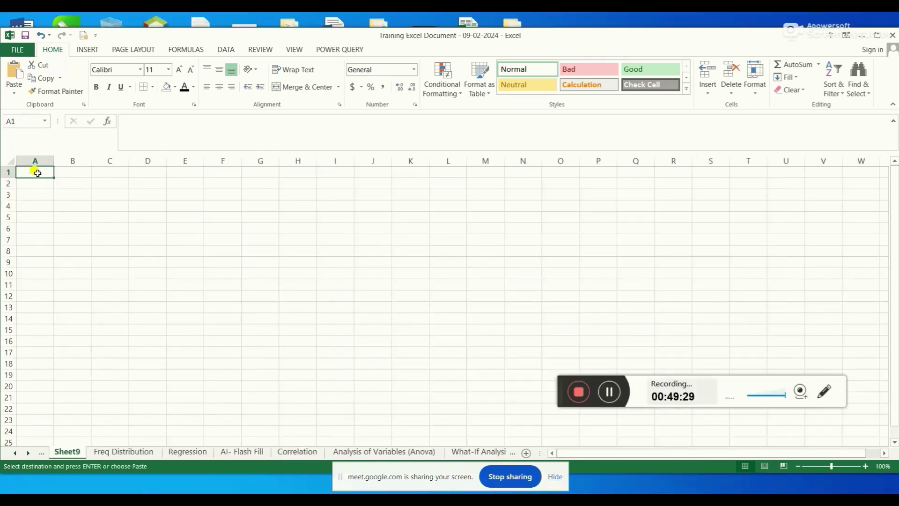
- Paste the copied order table into Sheet9 starting at A1 and widen columns A to F to fit their contents
right_click(35, 172)
click(61, 224)
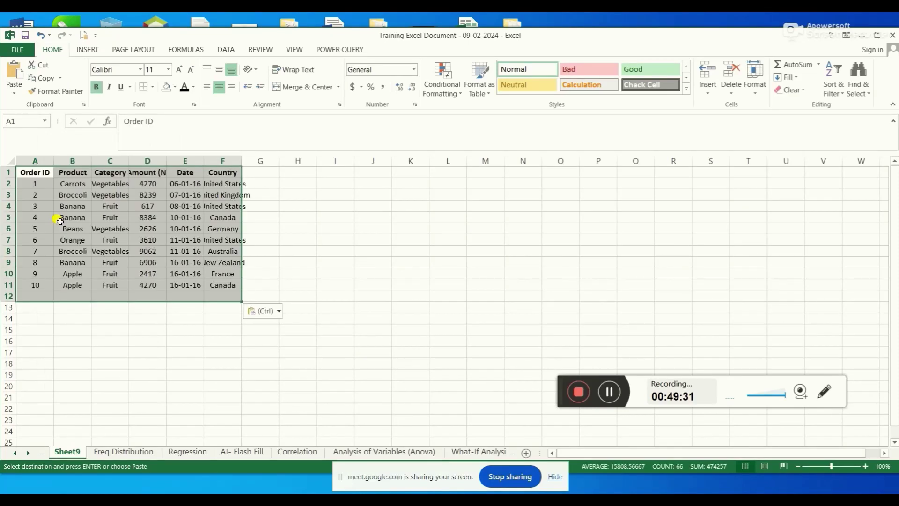
drag(57, 161, 280, 161)
drag(341, 160, 361, 158)
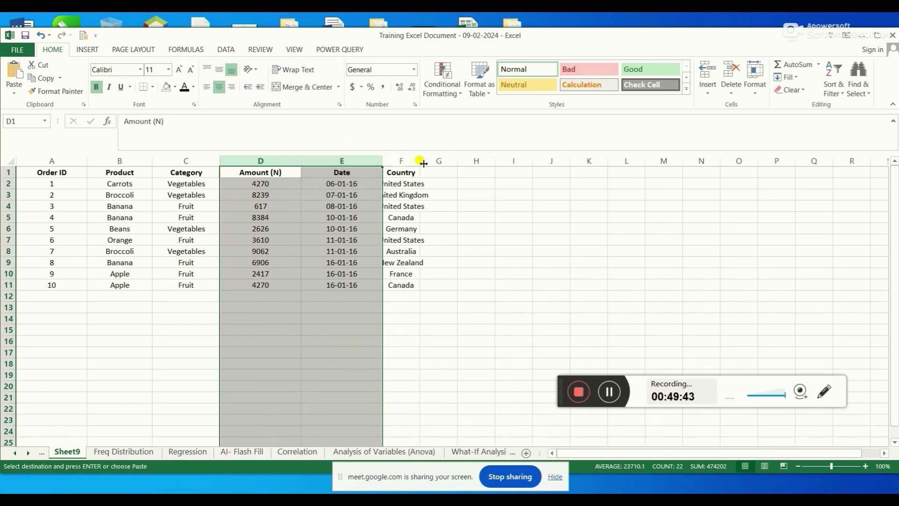
drag(420, 161, 447, 161)
click(547, 239)
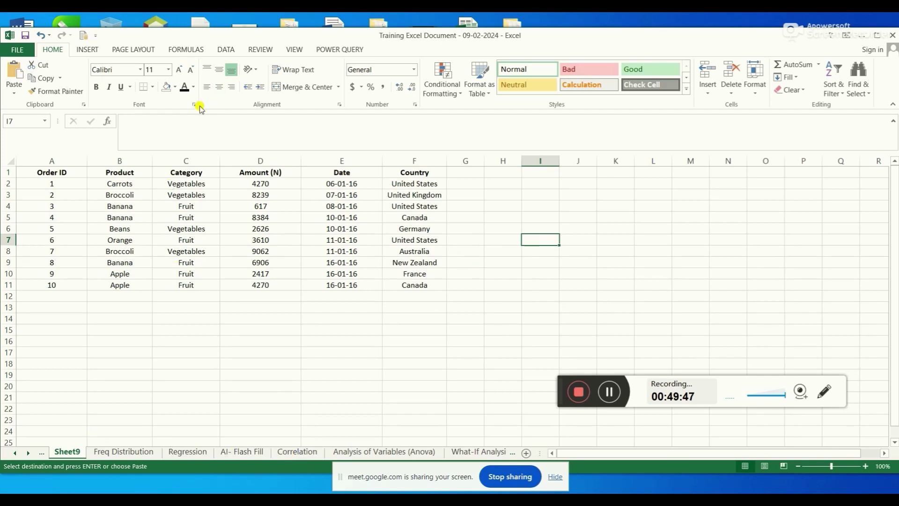
- Create a PivotTable from Sheet9 range A1:F11, placed on a new worksheet
click(89, 51)
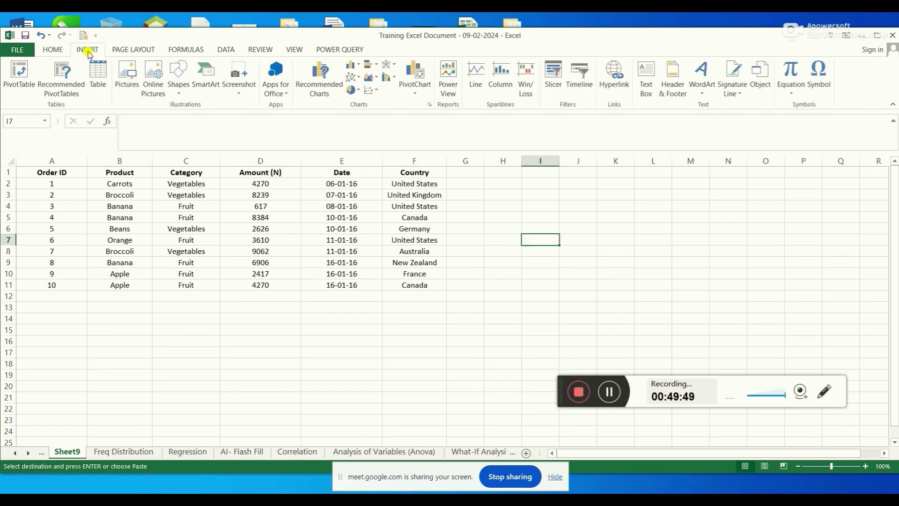
click(18, 79)
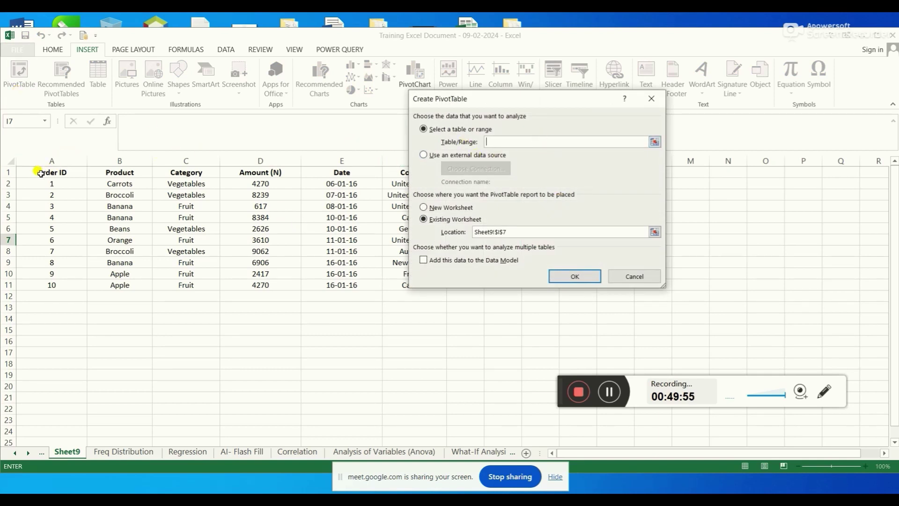
drag(41, 173, 424, 286)
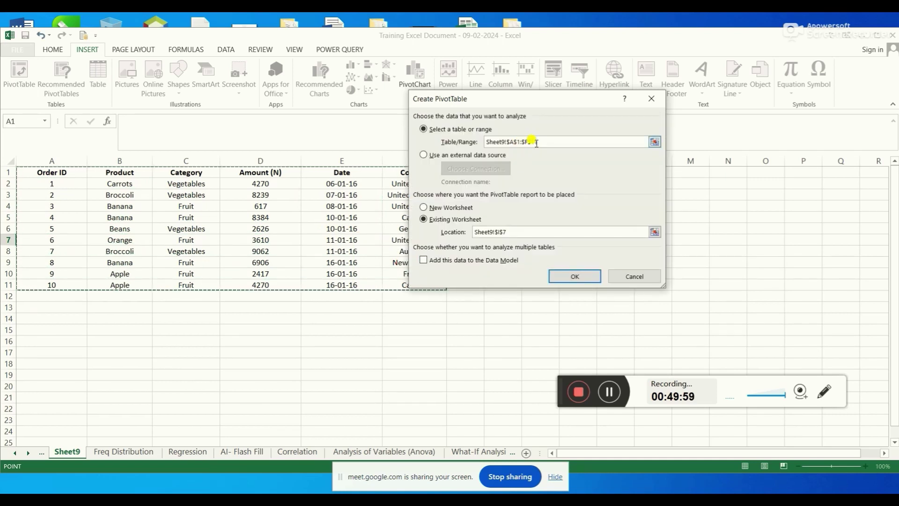
click(449, 211)
click(549, 276)
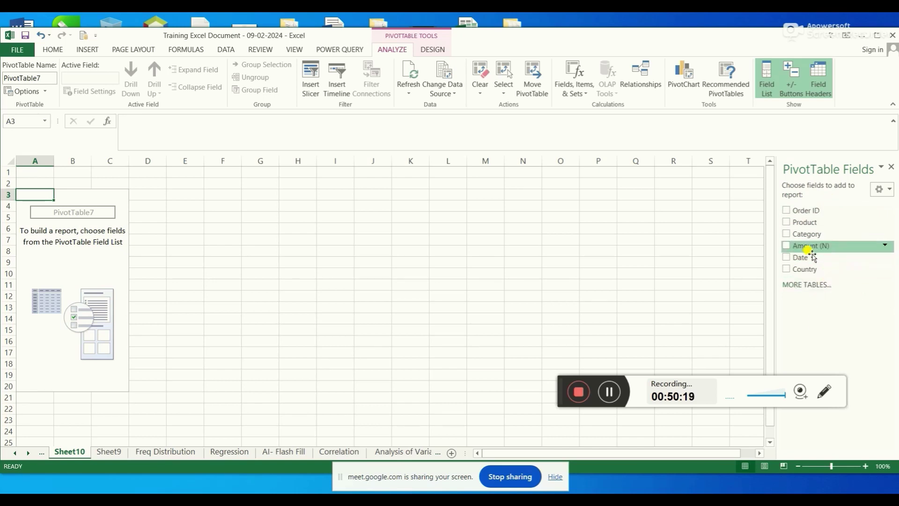
- Add the Product field as row labels and Amount (N) as summed values in the PivotTable
click(787, 223)
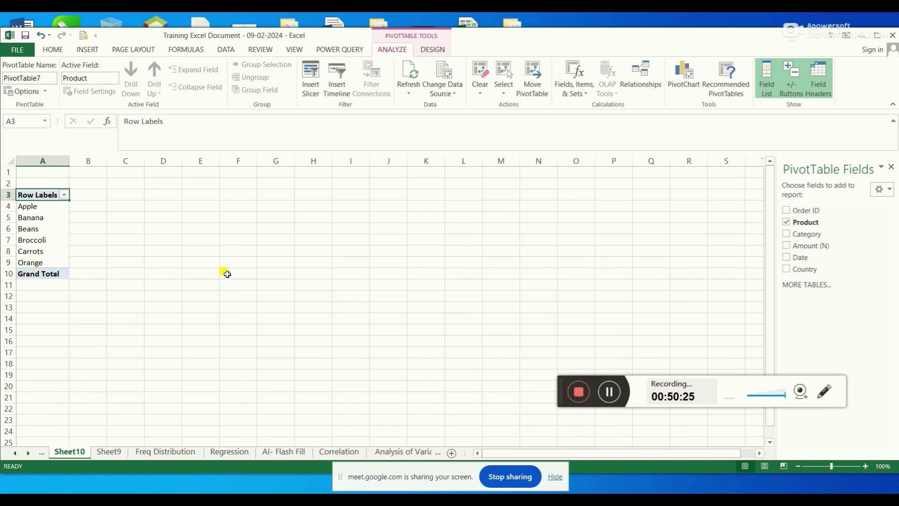
click(787, 247)
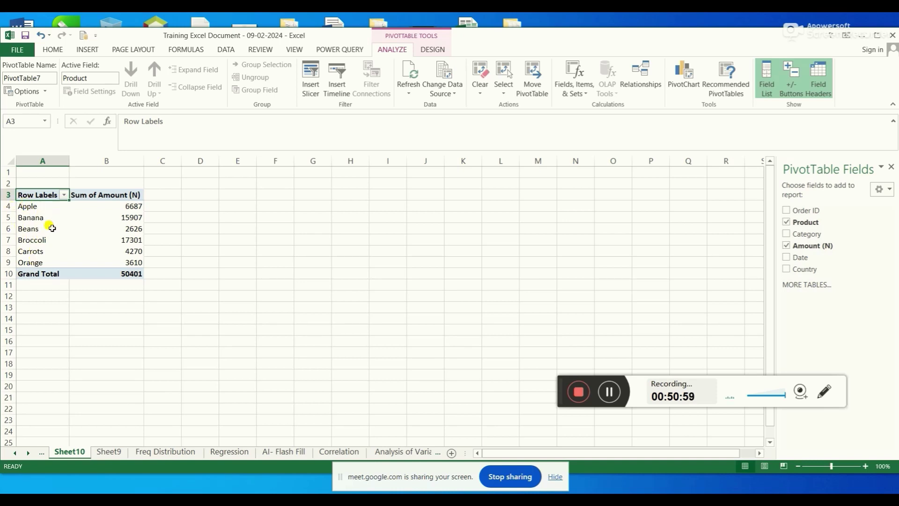
- Change the PivotTable's Amount (N) value field to summarize by Count
right_click(130, 219)
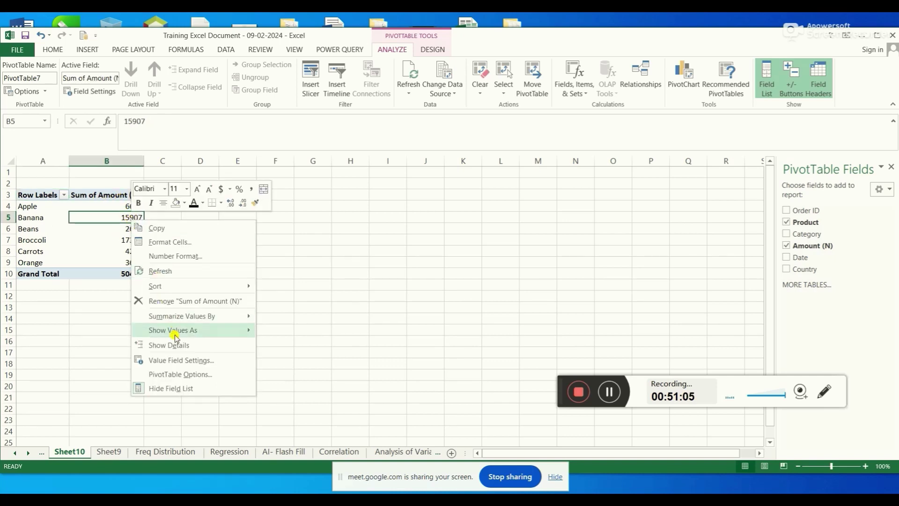
click(183, 361)
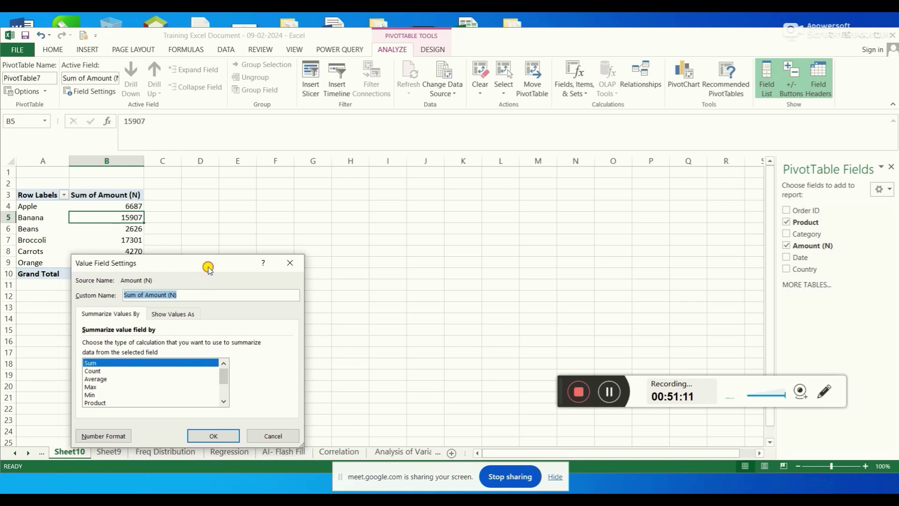
drag(208, 268, 332, 177)
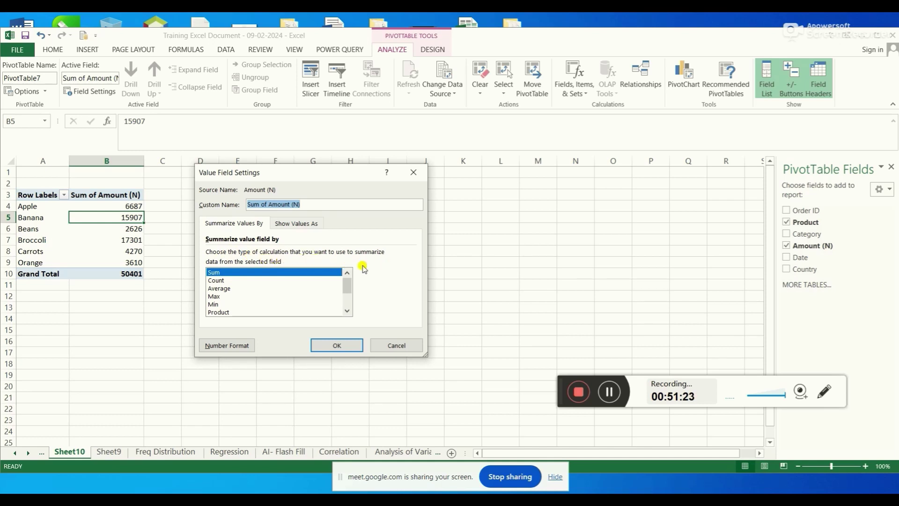
click(215, 281)
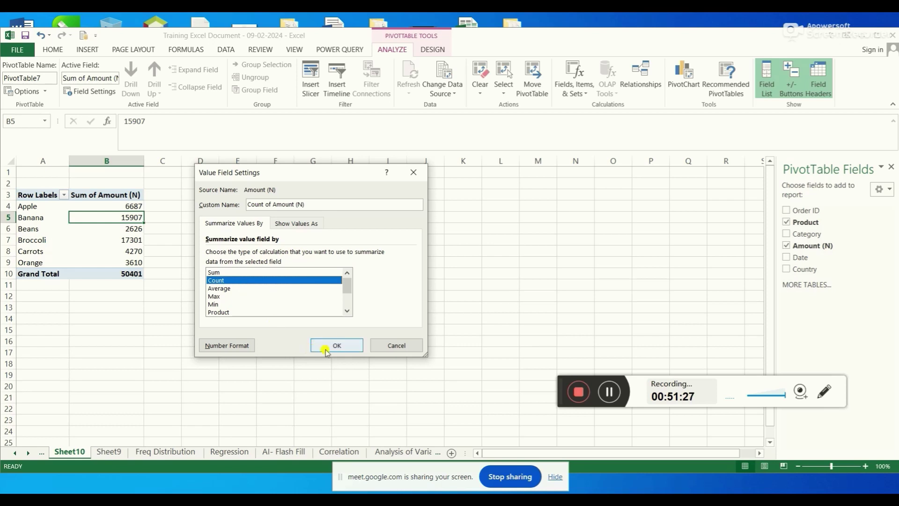
click(329, 345)
click(197, 284)
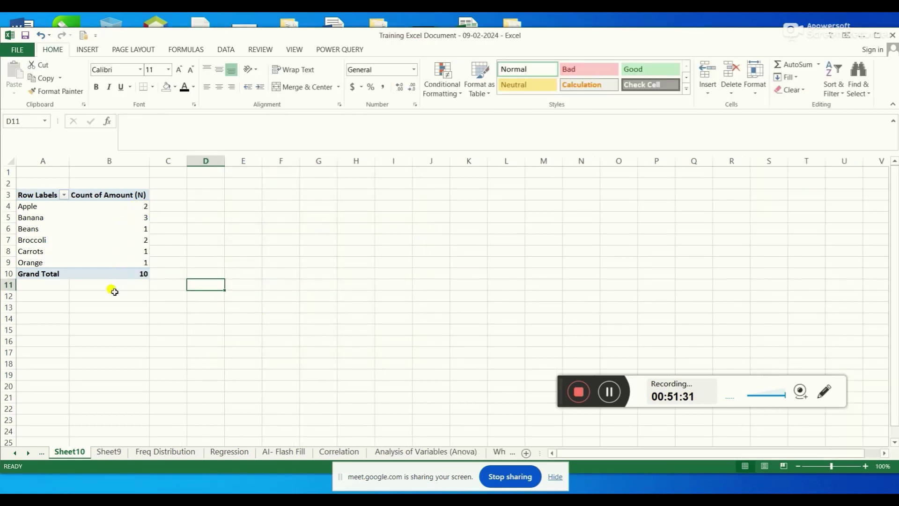
- Examine the order count for each product in the PivotTable, from Apple down to Orange
click(35, 205)
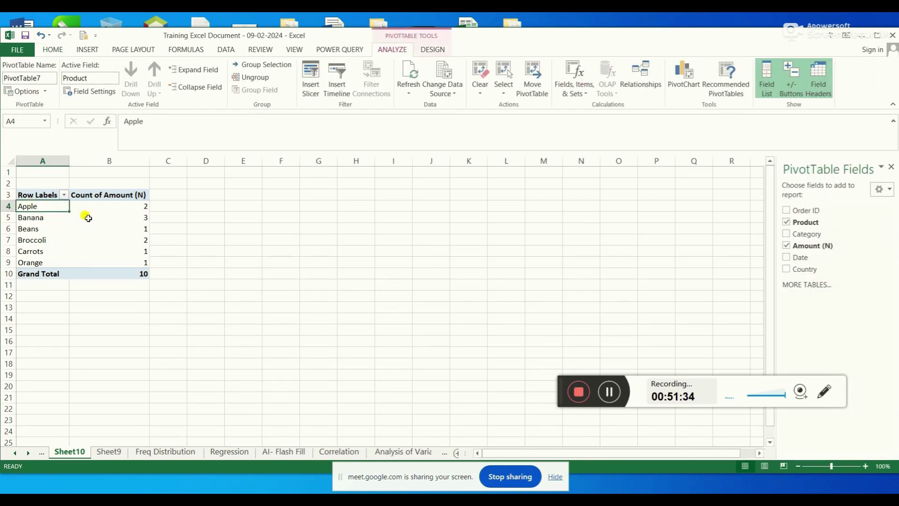
click(114, 207)
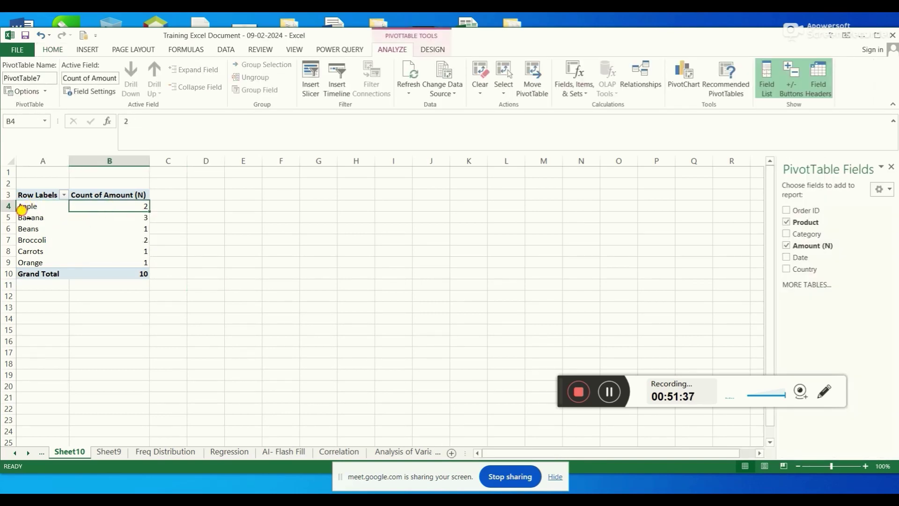
drag(28, 217, 109, 221)
click(137, 216)
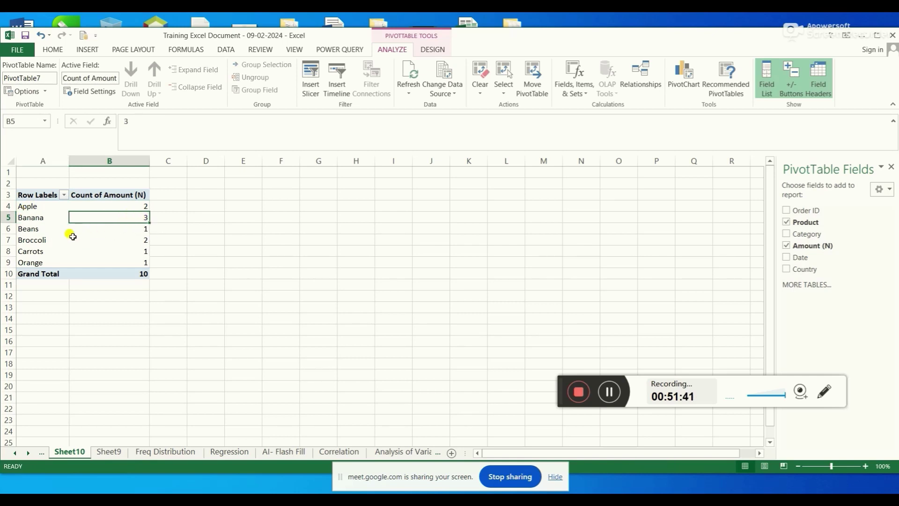
drag(29, 227, 122, 228)
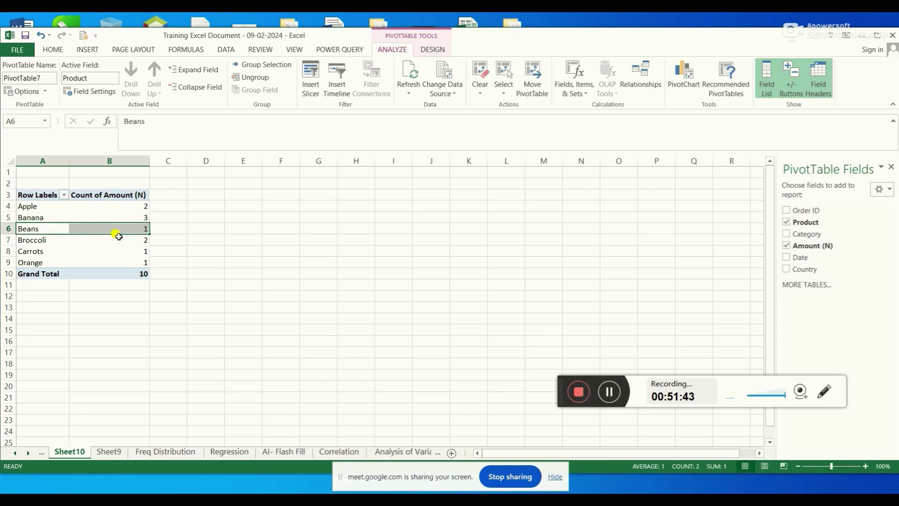
click(35, 241)
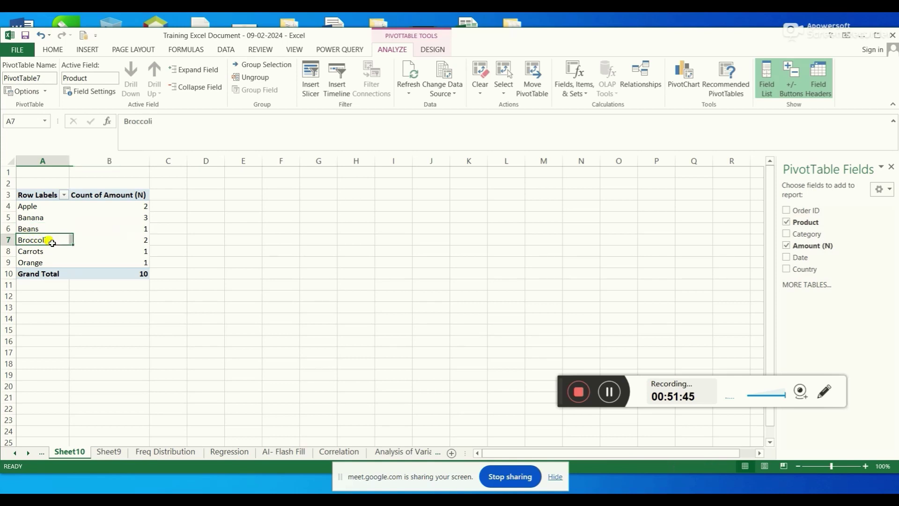
click(123, 241)
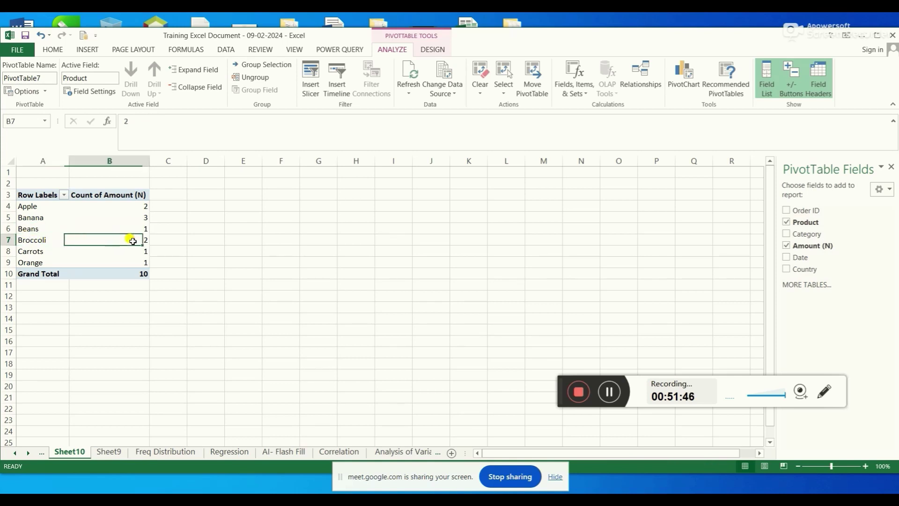
click(40, 248)
click(140, 251)
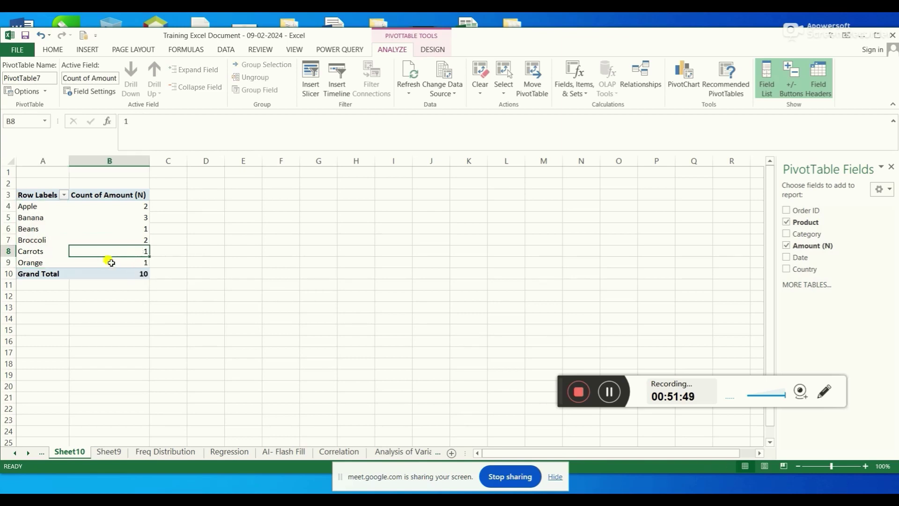
click(36, 262)
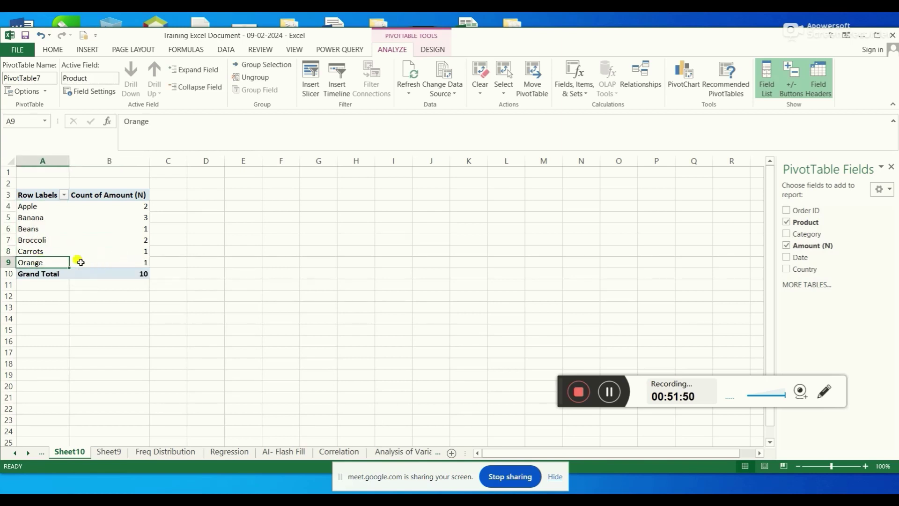
click(130, 264)
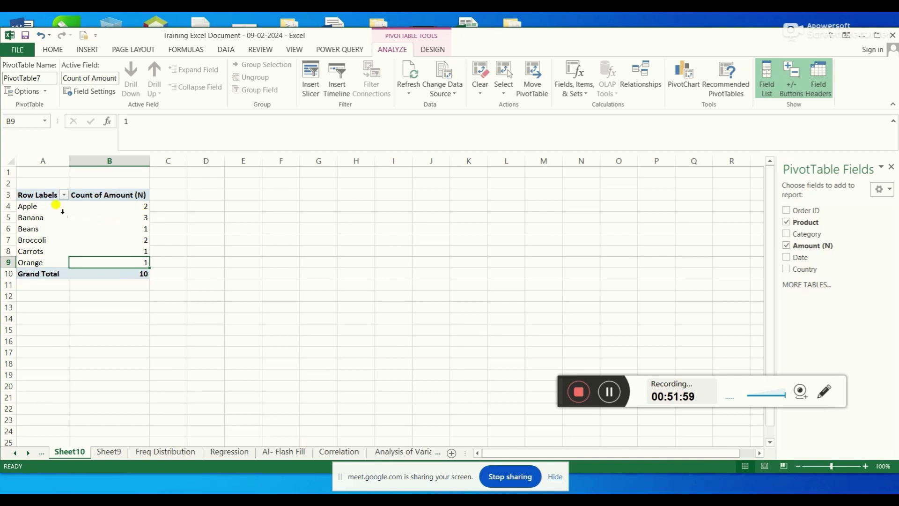
drag(40, 207, 100, 274)
click(31, 217)
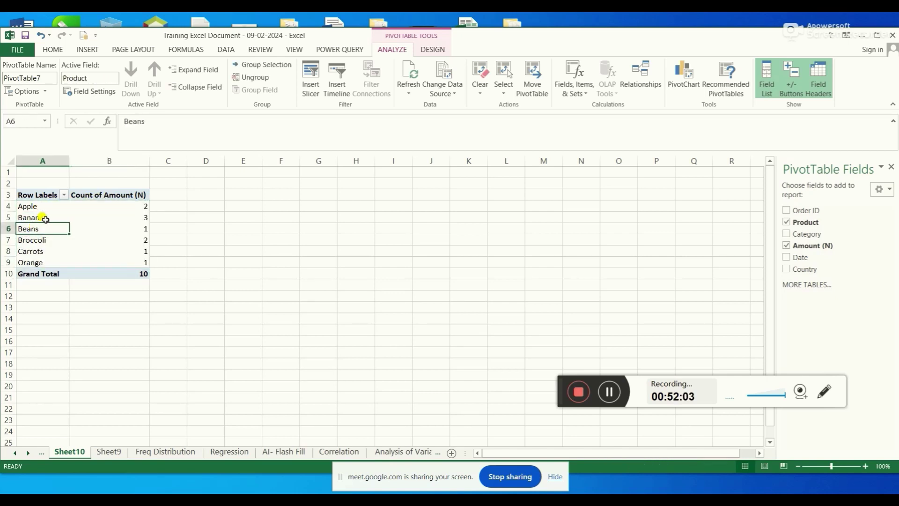
click(44, 211)
key(Return)
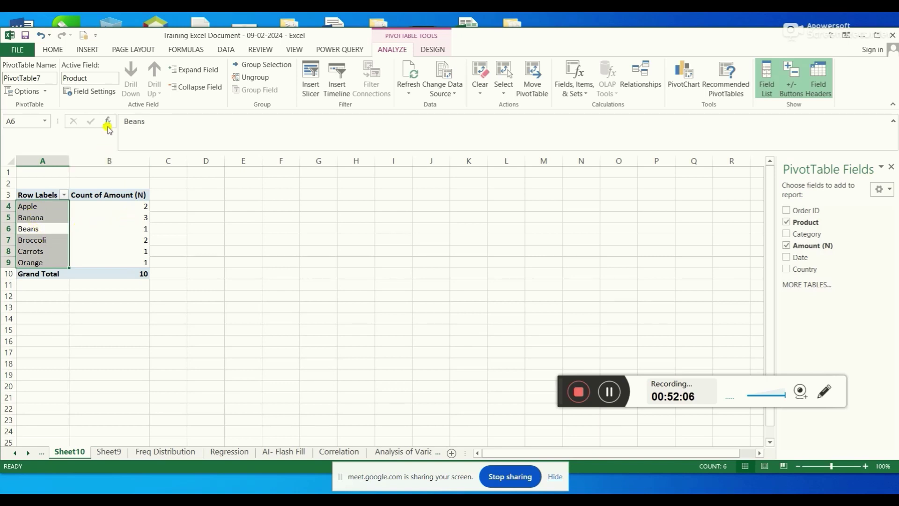
- Undo the value field's change to Count, redo it to compare both summaries, and undo it again
click(41, 35)
click(123, 230)
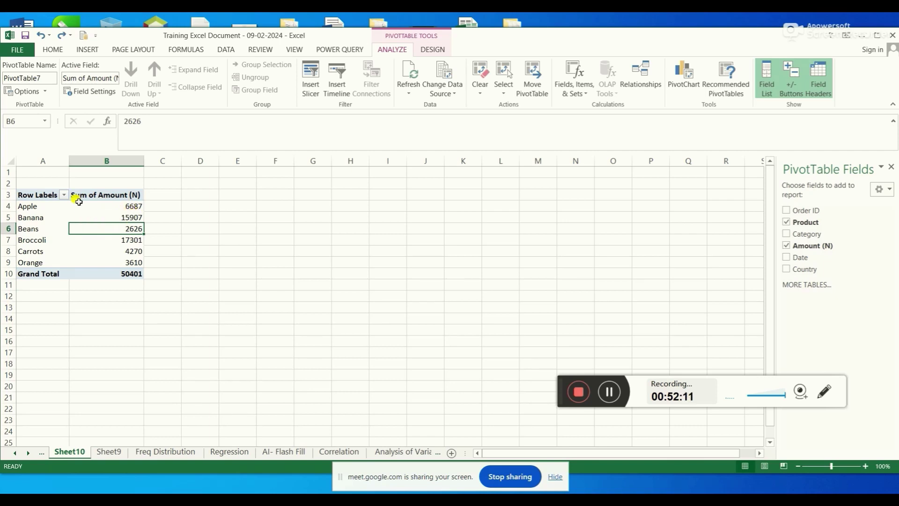
click(62, 35)
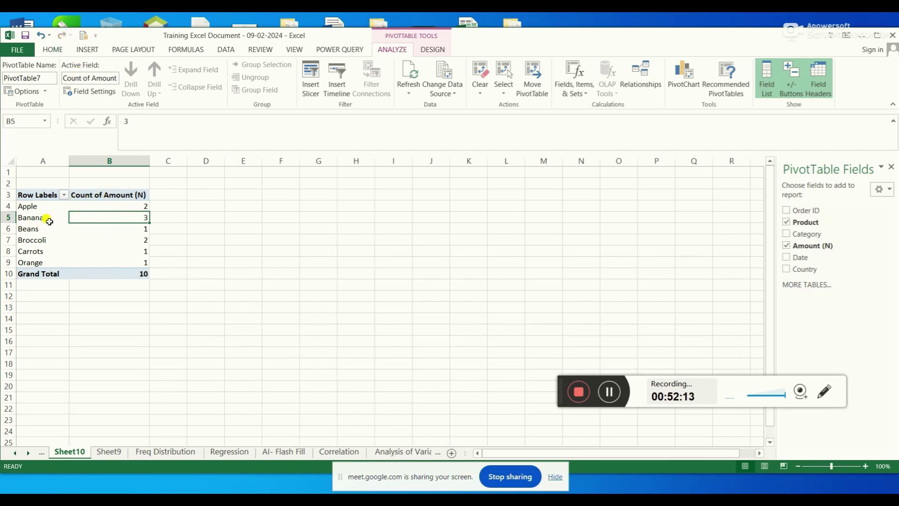
mouse_move(139, 218)
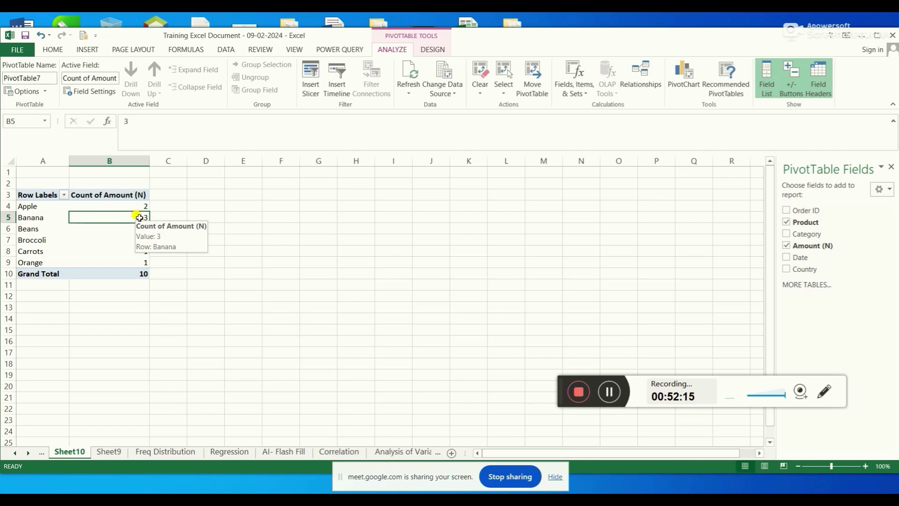
click(42, 36)
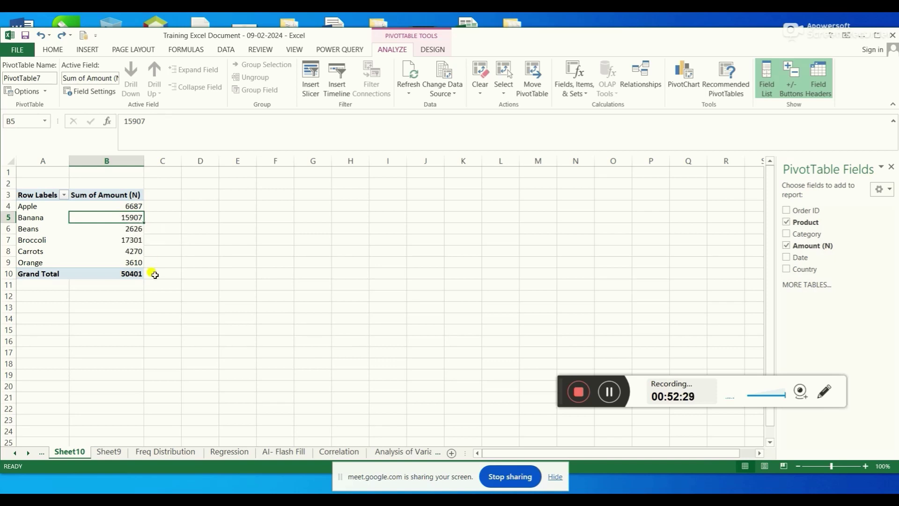
- Examine the Category and Product entries of the source order table on Sheet9
click(108, 452)
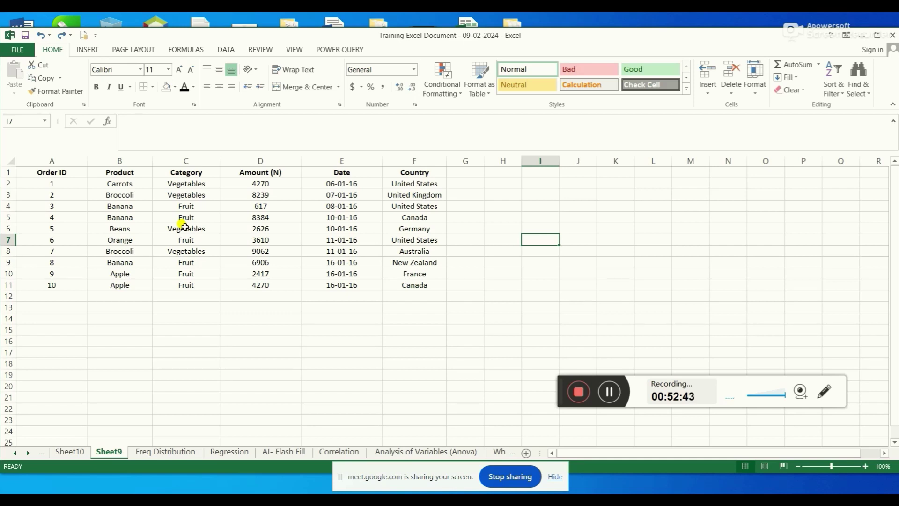
drag(194, 183, 201, 284)
drag(121, 183, 121, 285)
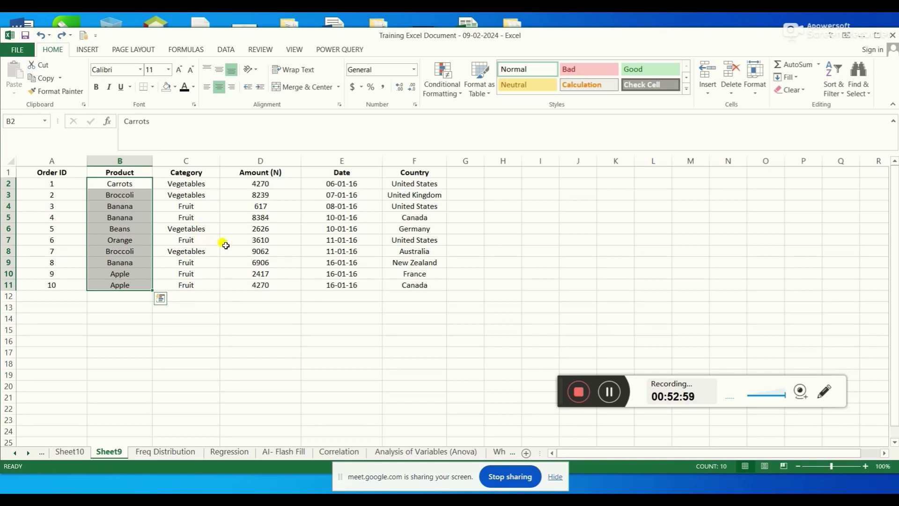
click(349, 295)
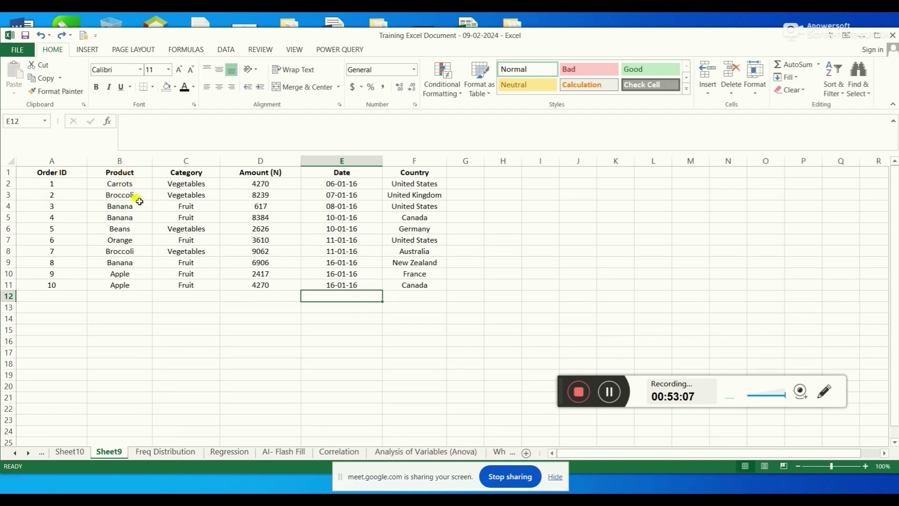
drag(130, 182, 140, 286)
click(139, 315)
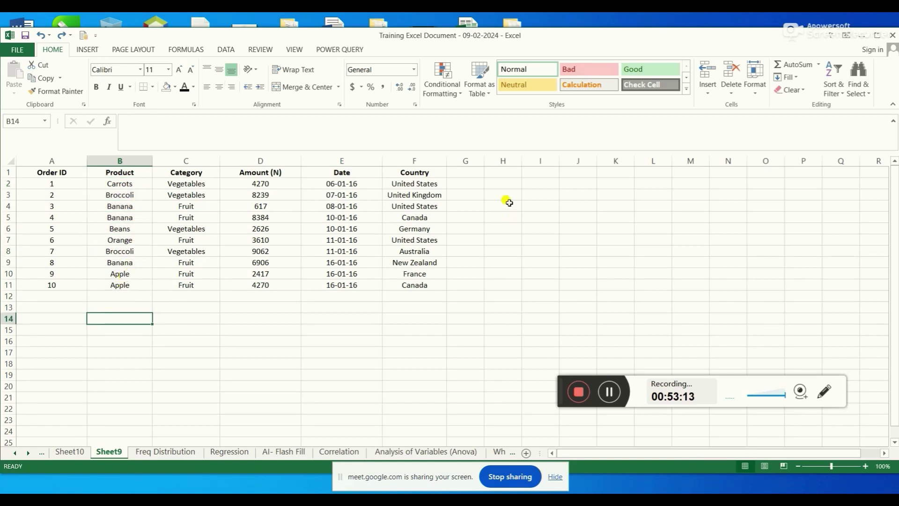
- Widen column G on Sheet9 and enter the header Feq Dis in G1 with Apple in G2
drag(482, 161, 509, 161)
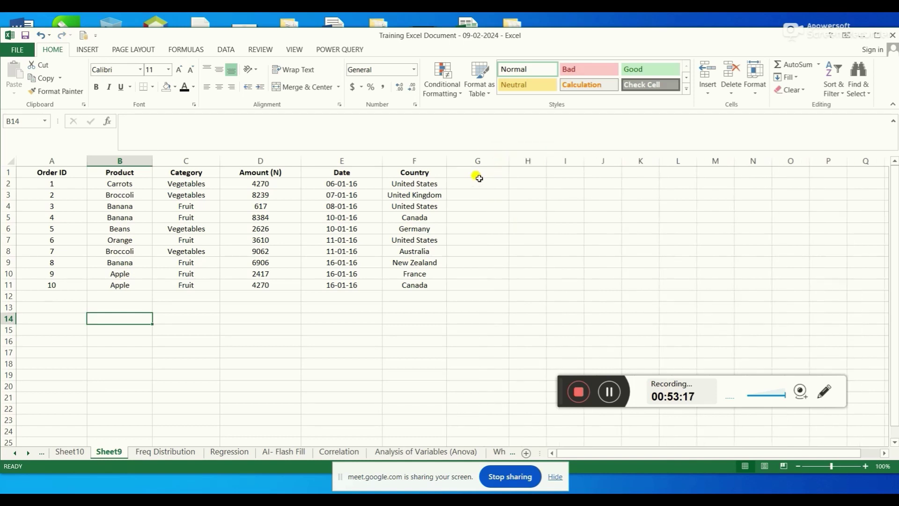
click(478, 173)
text(Fe)
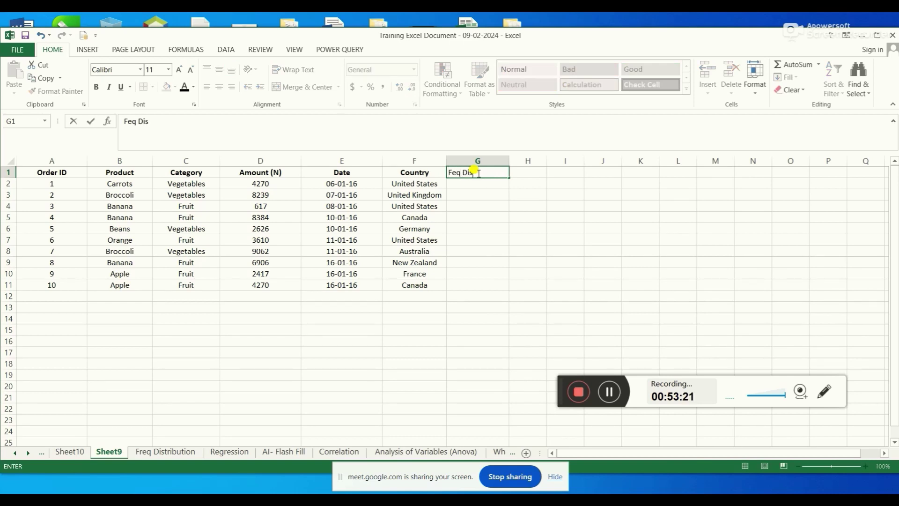
text(q Dis)
key(Return)
text(Apple)
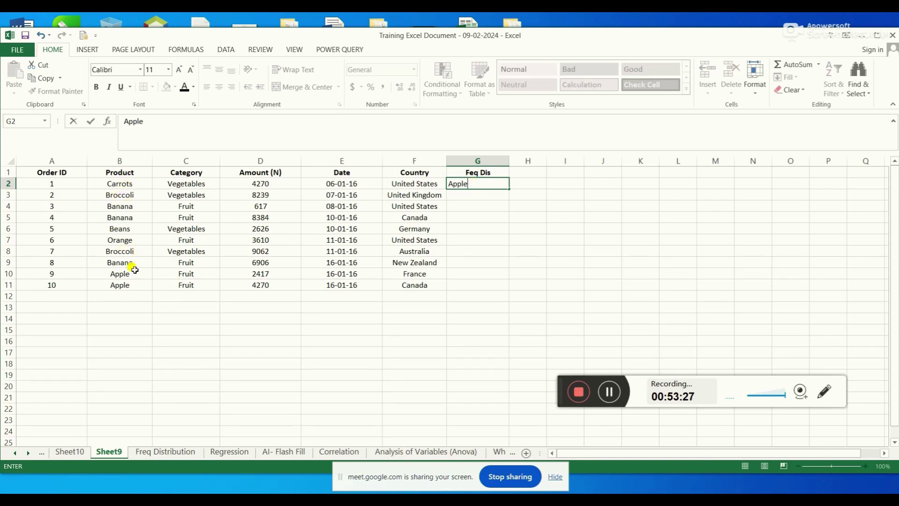
click(125, 286)
click(126, 273)
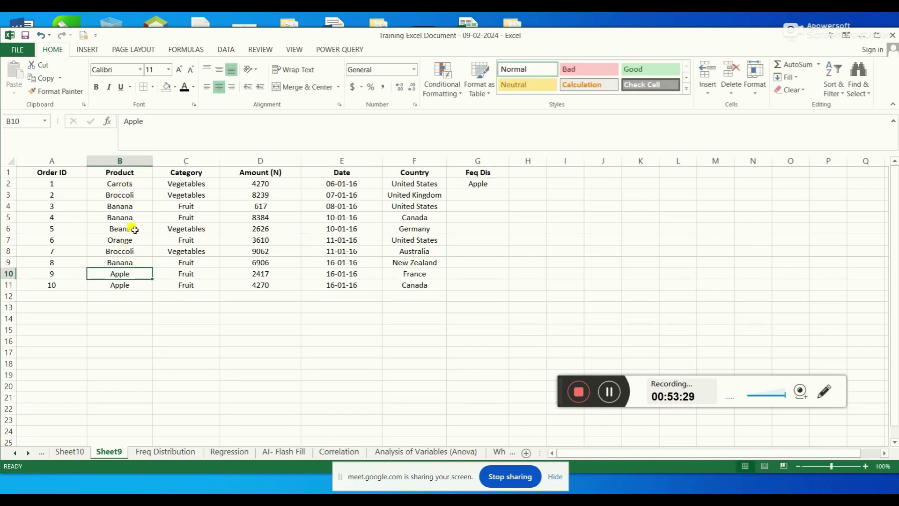
click(525, 183)
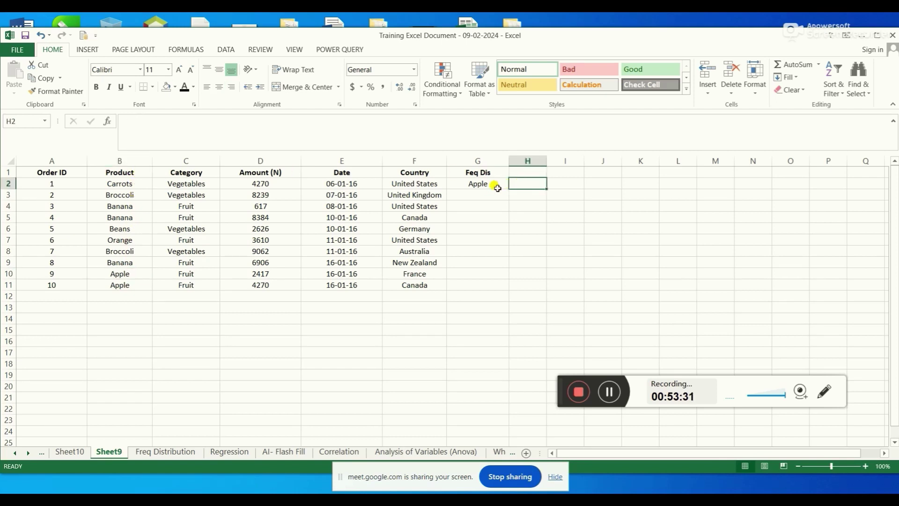
- Change the header in G1 to Prod and enter the header fre Dis in H1
click(495, 173)
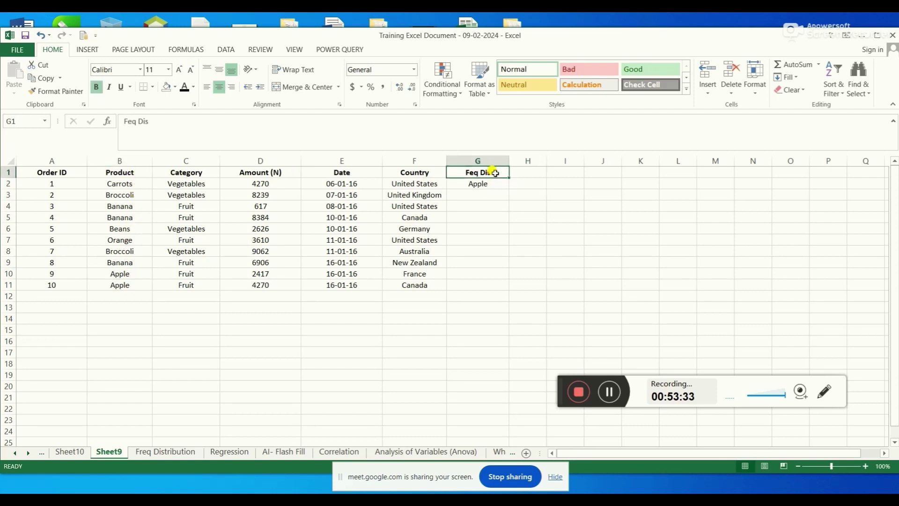
text(Prod)
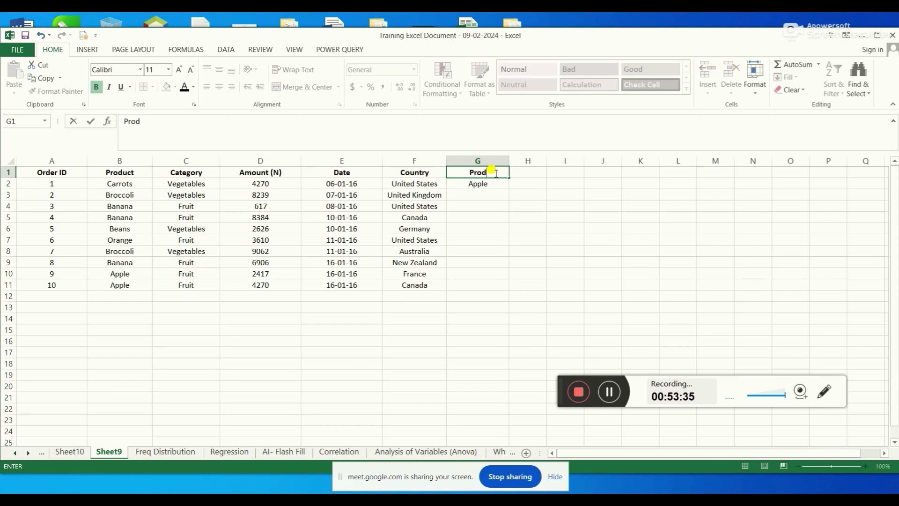
click(521, 171)
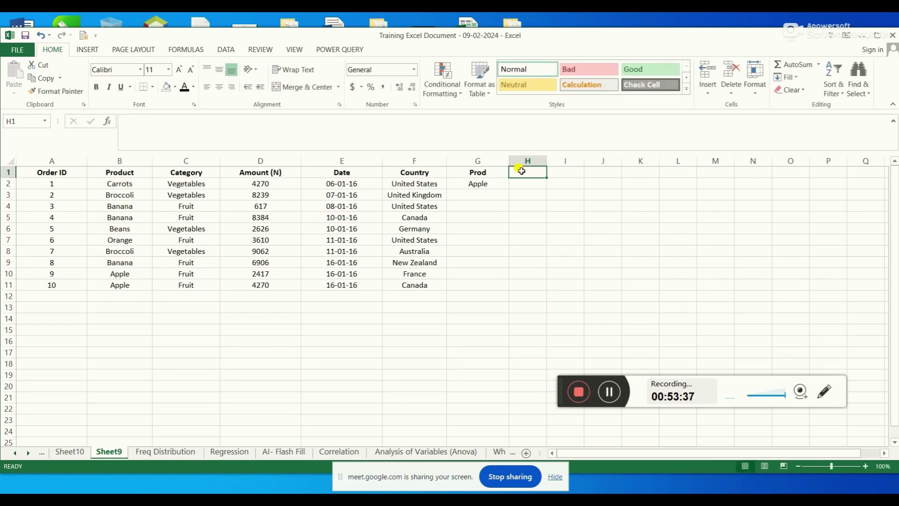
text(fre Dis)
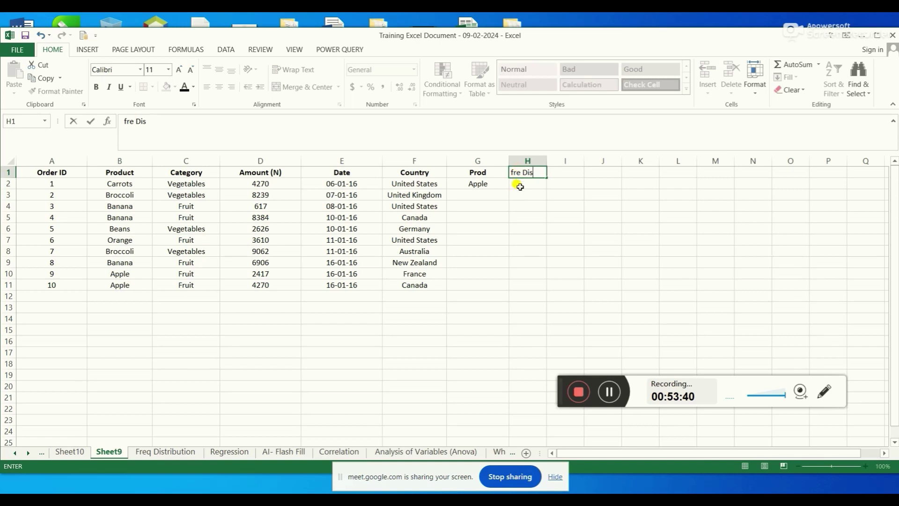
- Enter the frequency 2 for Apple in H2, and add Carrots in G3 with the frequency 1 in H3
click(524, 183)
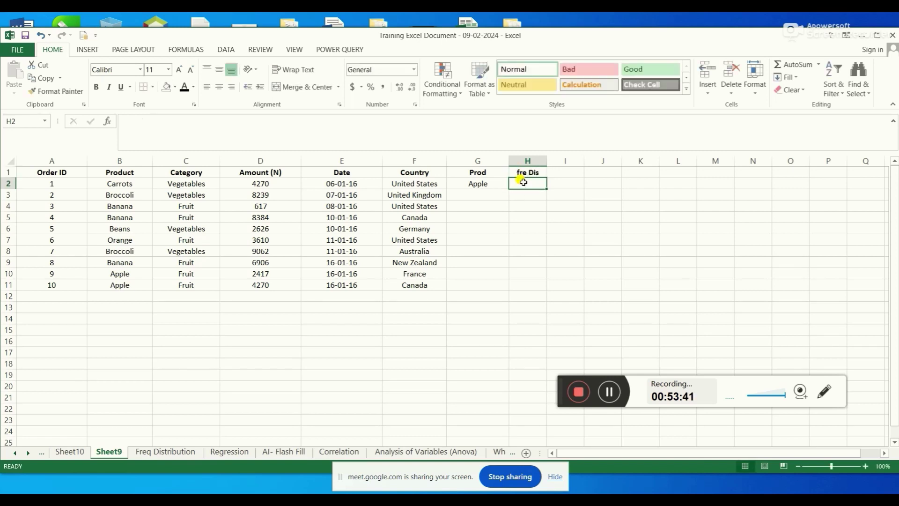
text(2)
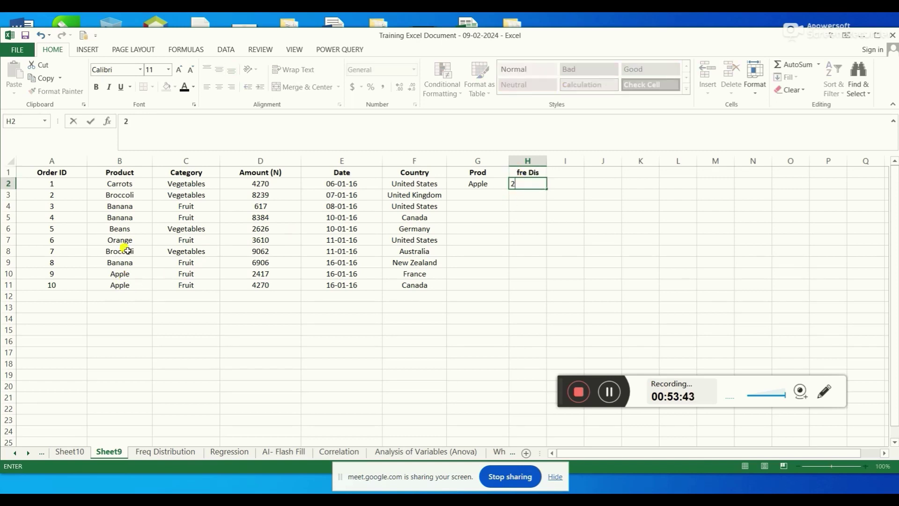
click(117, 184)
click(492, 192)
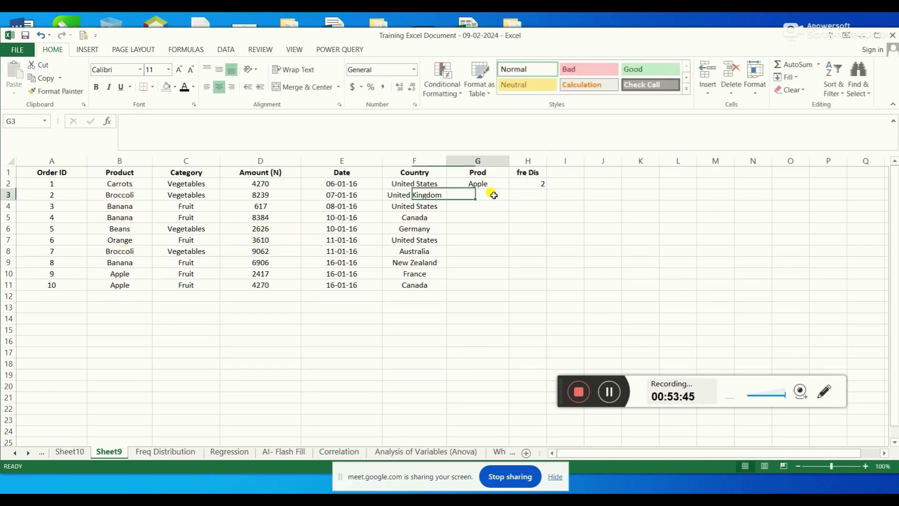
text(Carrots)
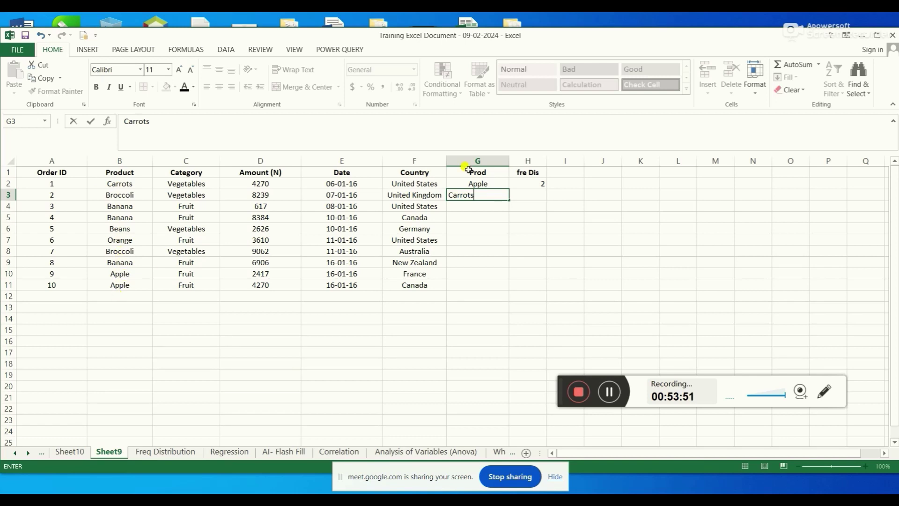
click(540, 194)
text(1)
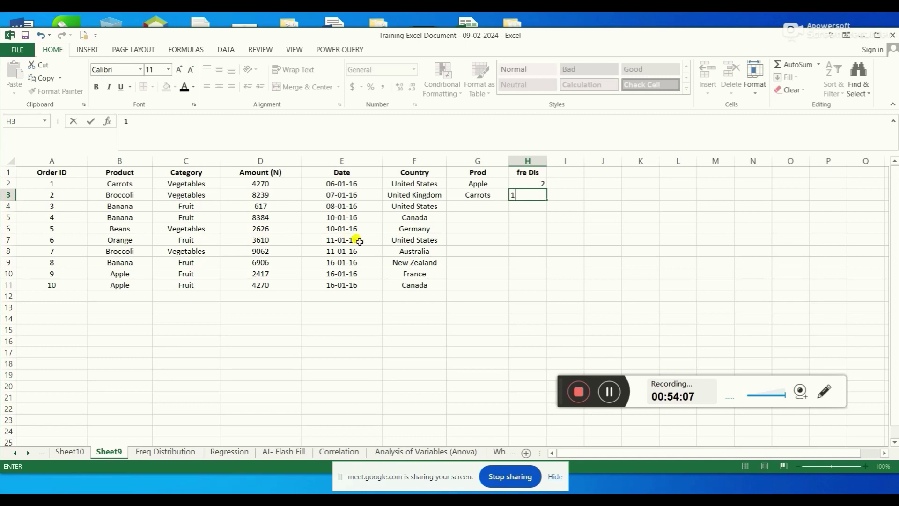
click(435, 229)
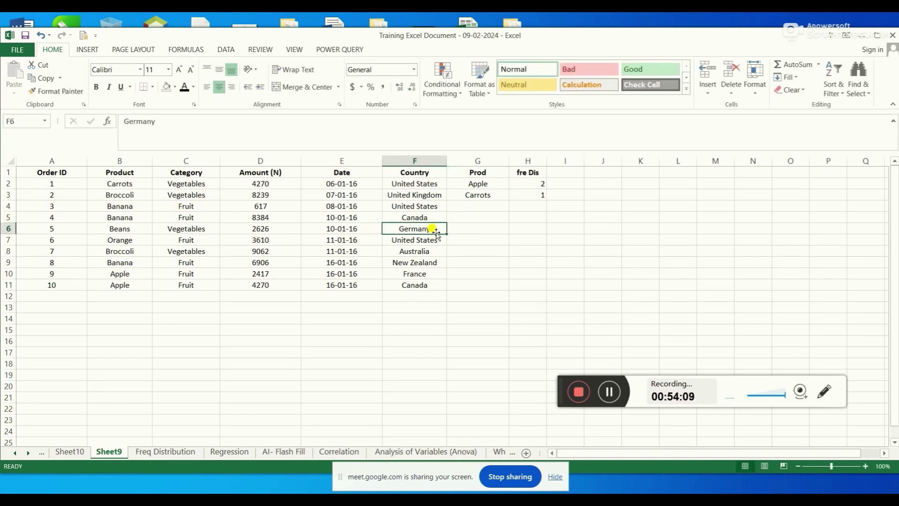
- Create a PivotTable on a new worksheet from the source range Sheet9!$A$1:$F$11
click(81, 50)
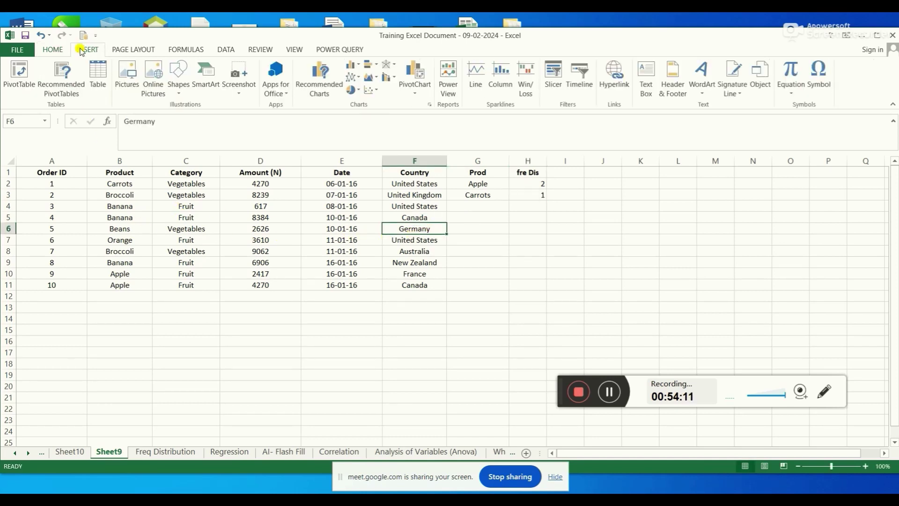
click(35, 85)
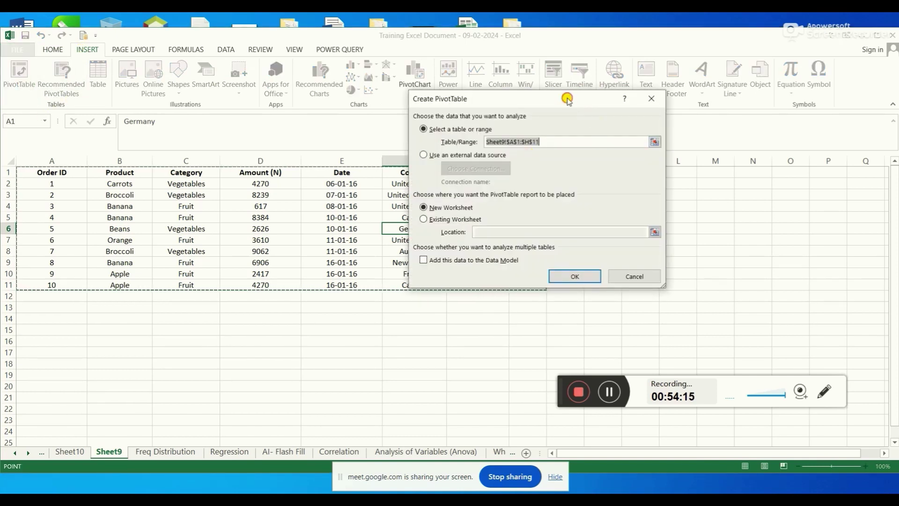
drag(569, 97, 760, 124)
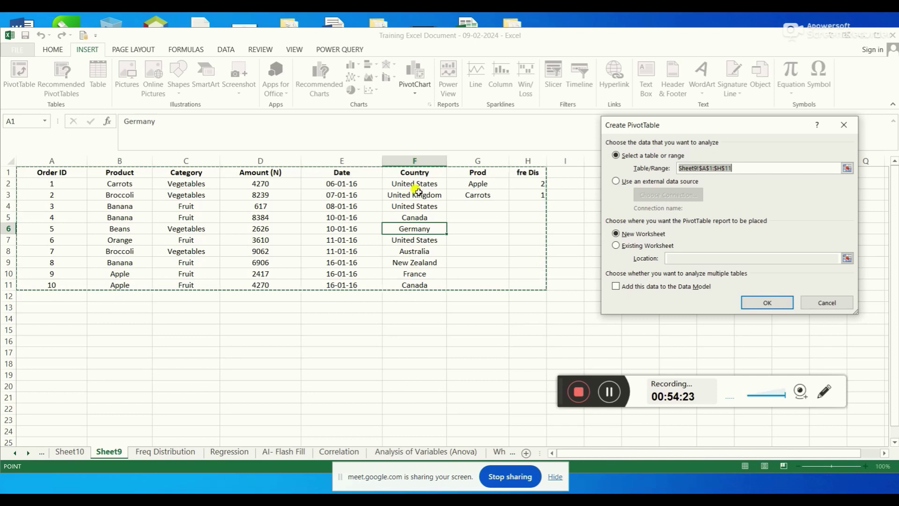
click(724, 168)
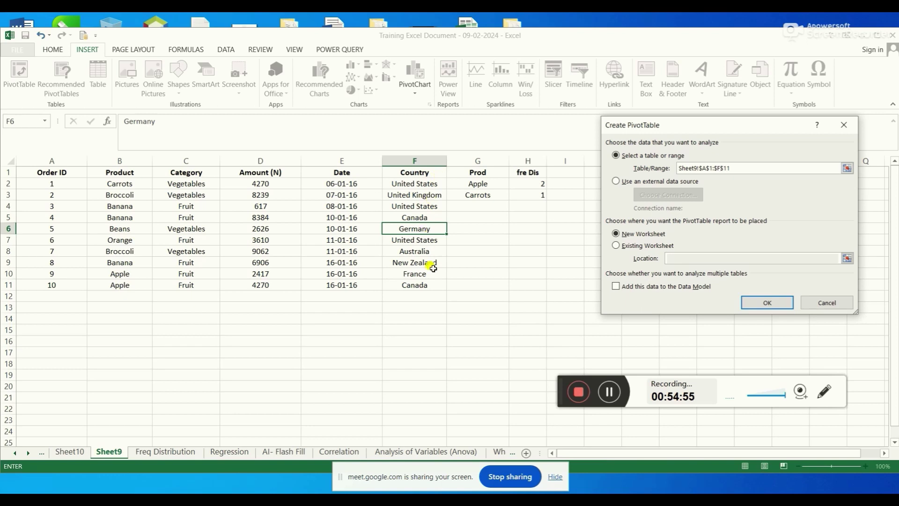
click(759, 302)
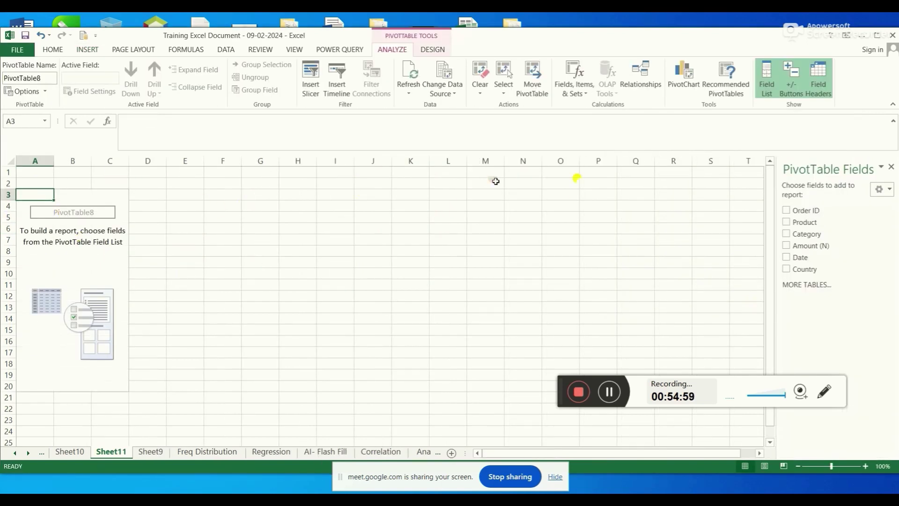
- Add Product as the PivotTable's rows and Amount (N) as its values
click(787, 223)
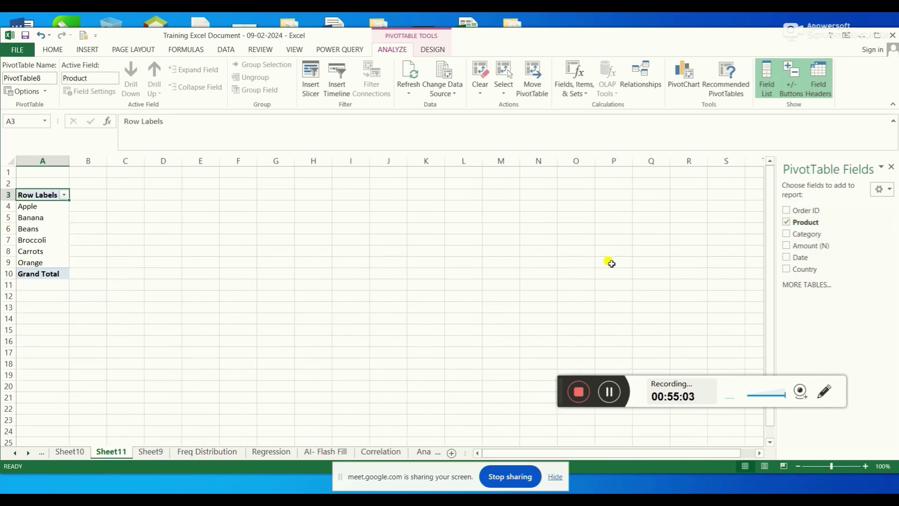
click(786, 246)
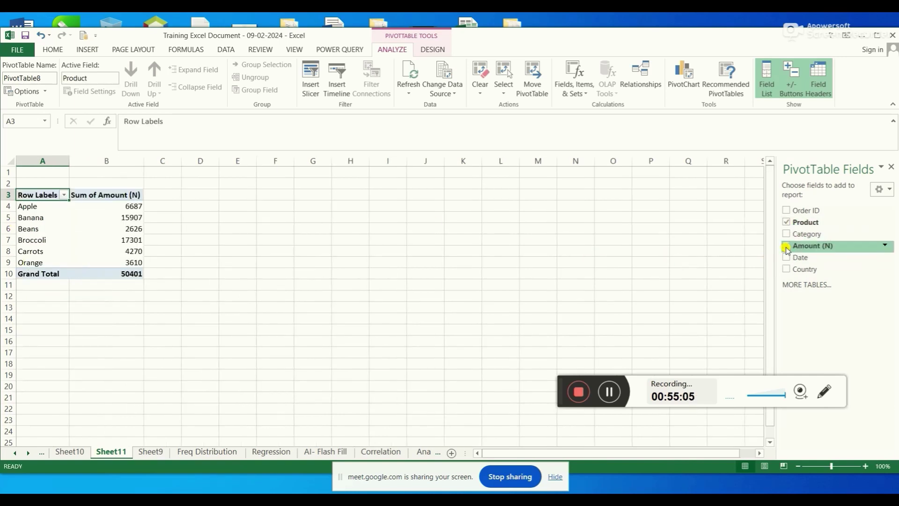
click(187, 230)
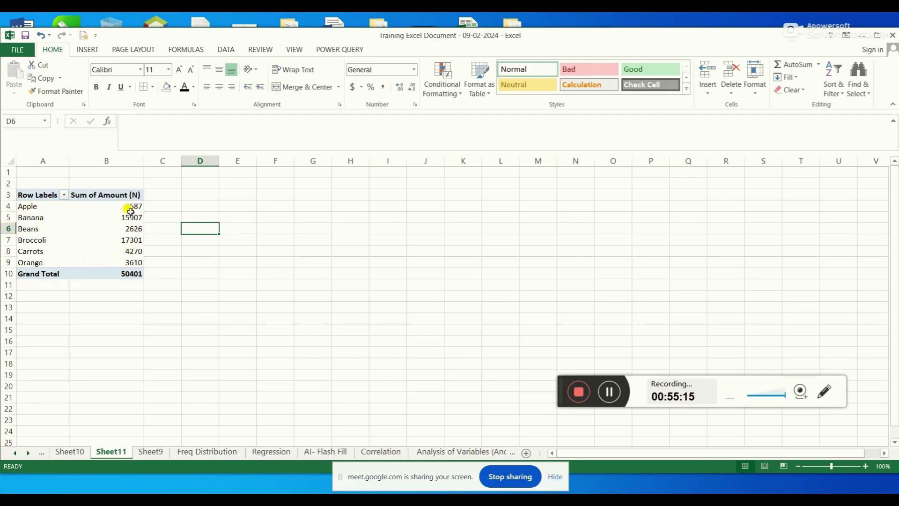
- Change the value field settings of Amount (N) in the PivotTable to summarize by Count
right_click(131, 206)
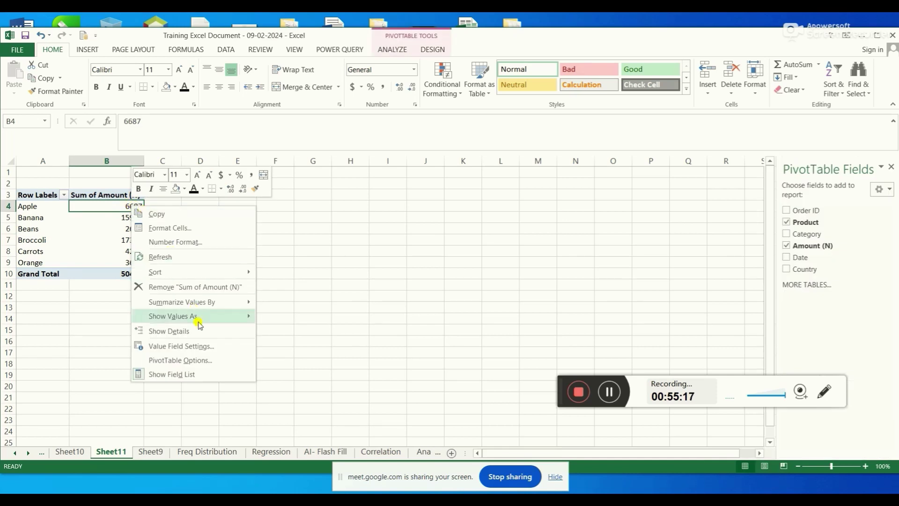
click(197, 347)
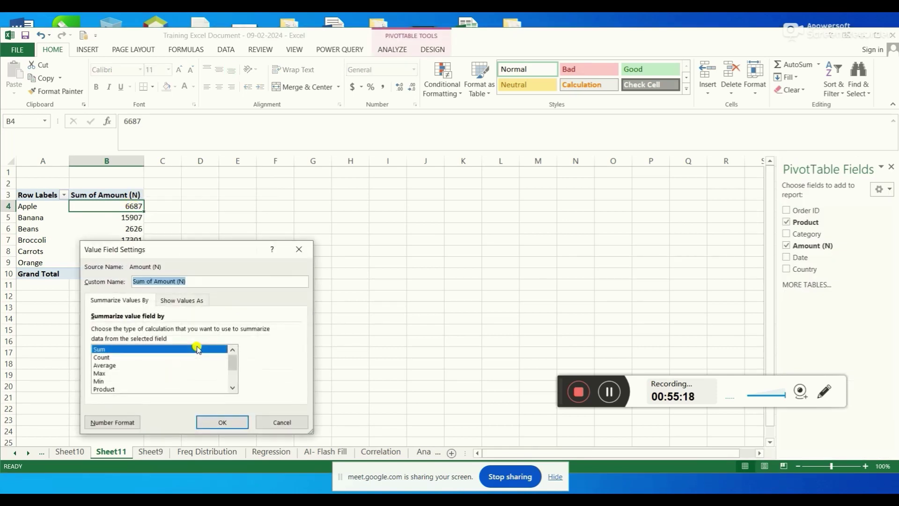
click(123, 358)
click(209, 421)
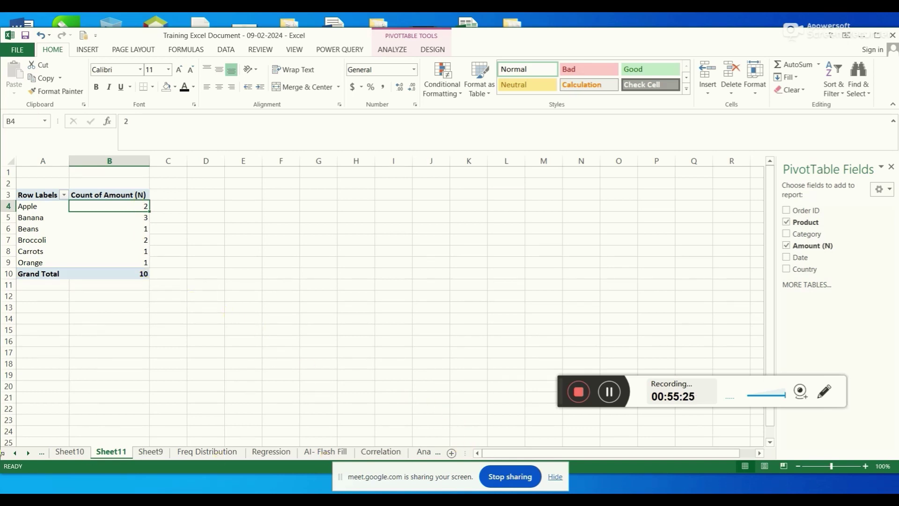
- Switch to the Regression worksheet
click(15, 453)
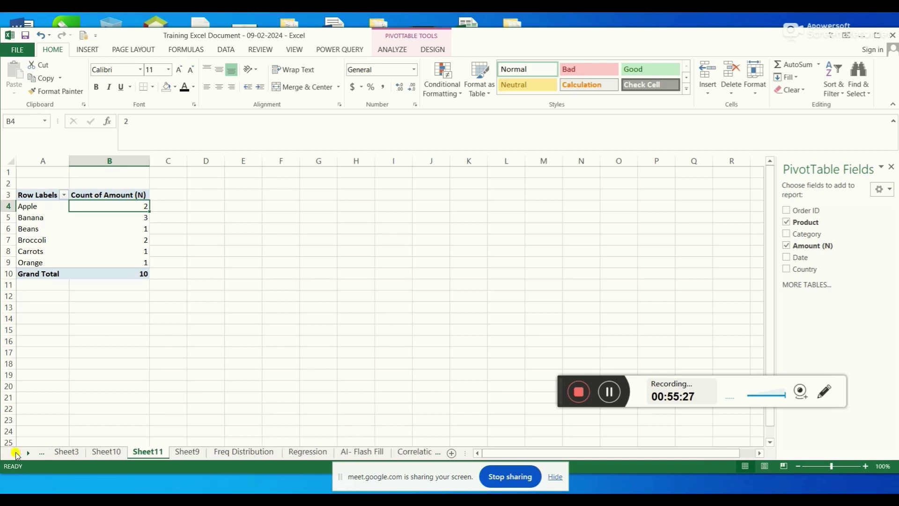
click(16, 453)
click(15, 453)
click(16, 453)
click(16, 453)
click(16, 453)
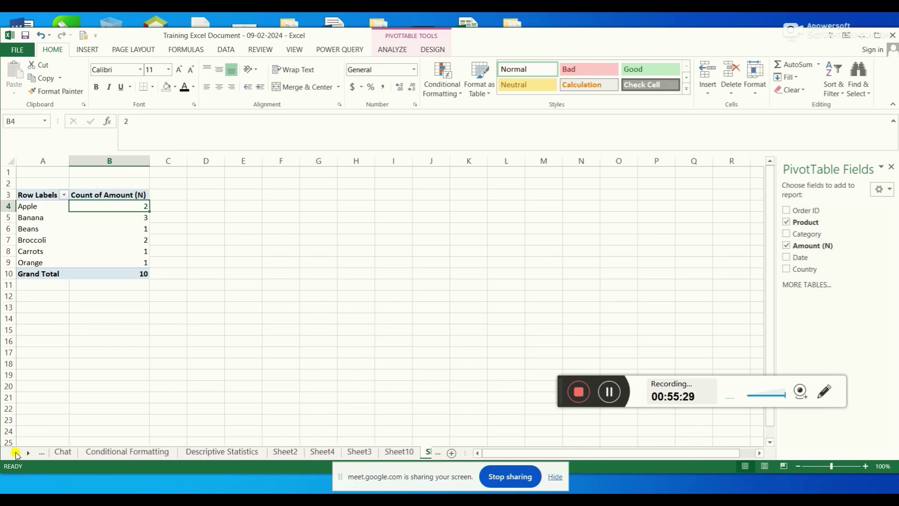
click(438, 453)
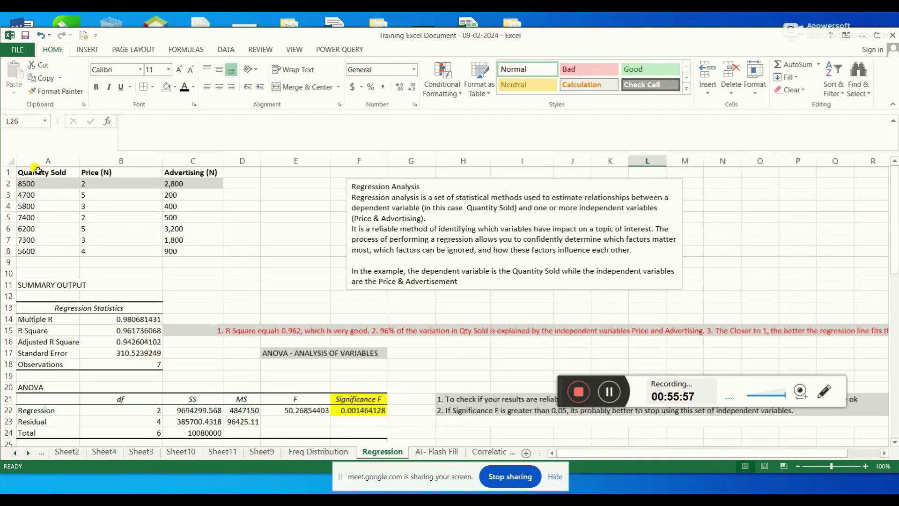
- Examine the regression data in A1:C8 column by column: Quantity Sold, Price (N) and Advertising (N)
drag(38, 169, 177, 255)
key(ctrl+c)
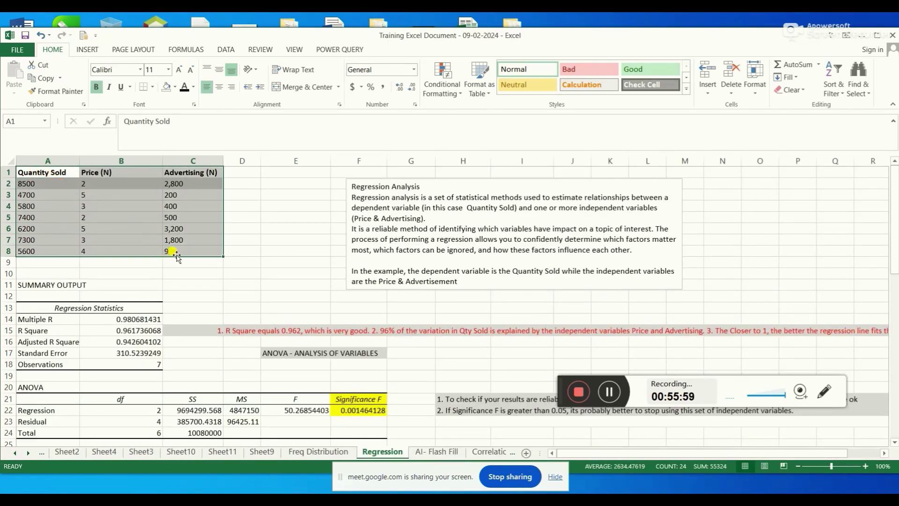
click(177, 253)
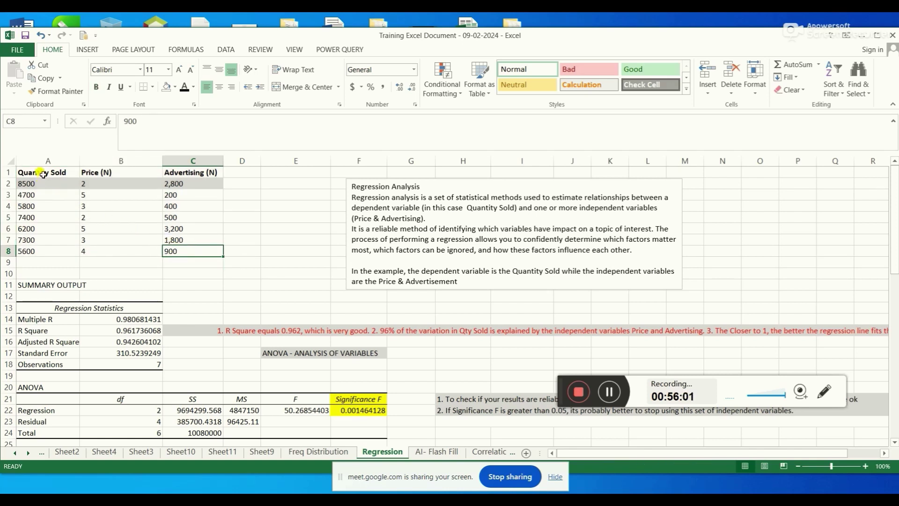
drag(45, 171, 49, 249)
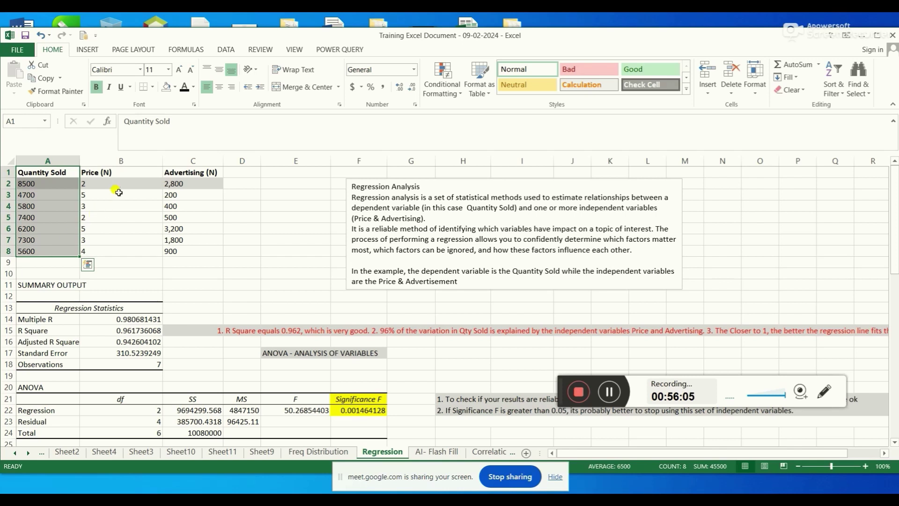
drag(129, 172, 125, 253)
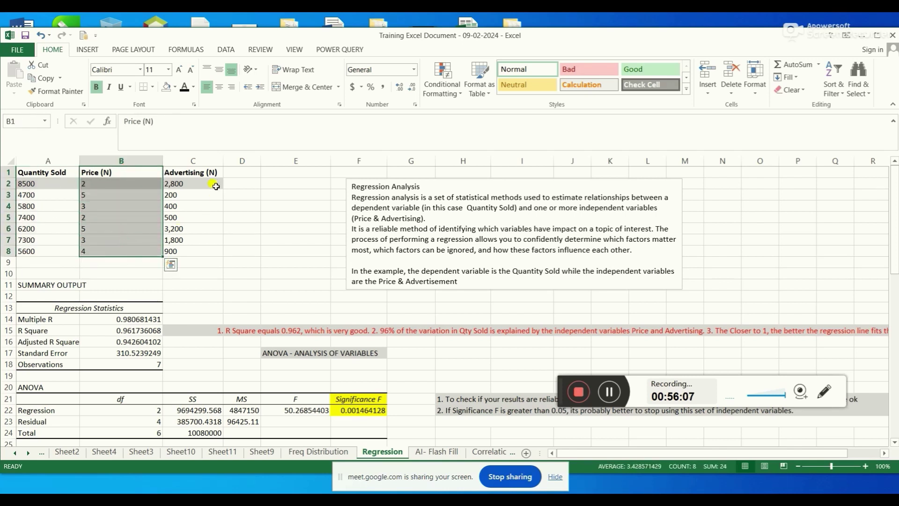
drag(206, 171, 208, 257)
click(253, 251)
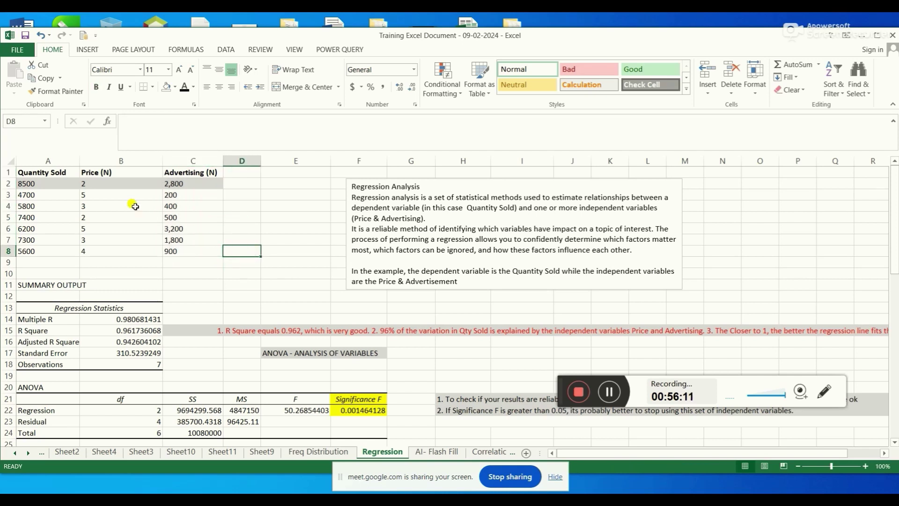
- Compare the dependent variable Quantity Sold with the independent variables Price (N) and Advertising (N), together and individually
drag(56, 174, 55, 251)
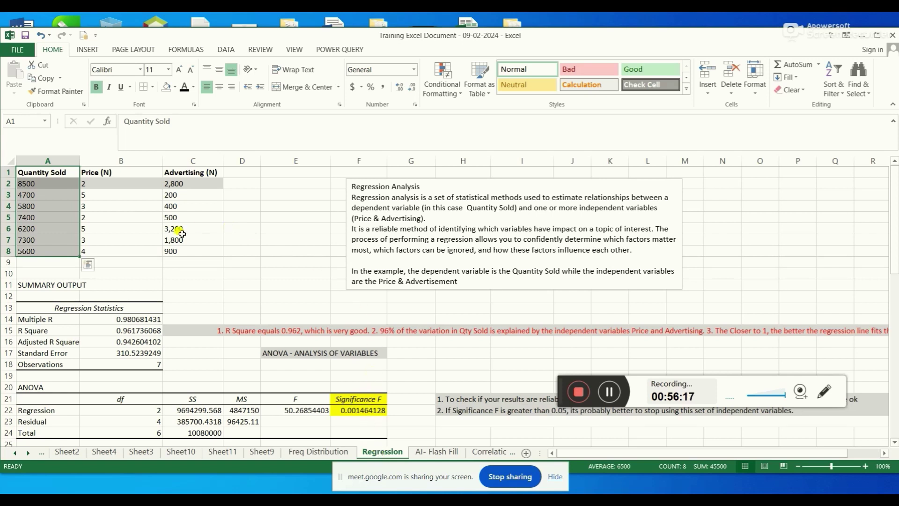
drag(60, 173, 68, 251)
drag(114, 174, 195, 252)
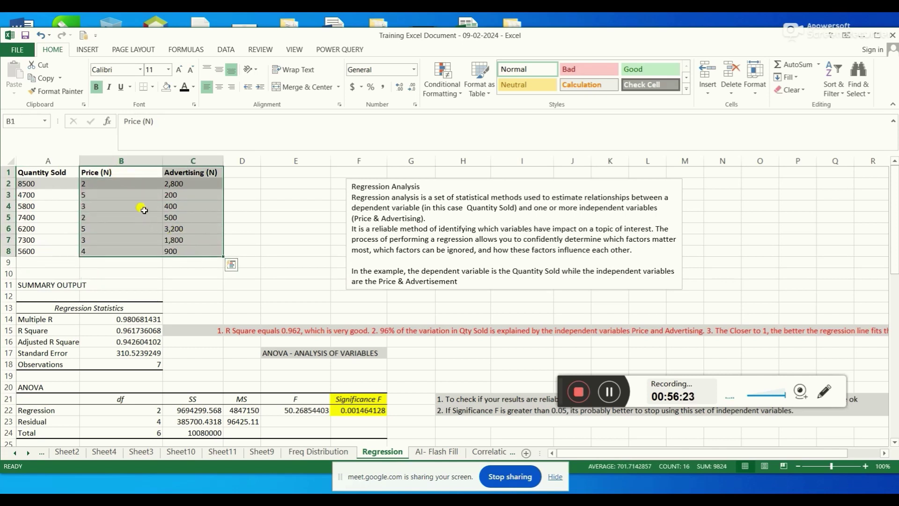
click(127, 185)
drag(108, 172, 194, 253)
drag(43, 172, 53, 252)
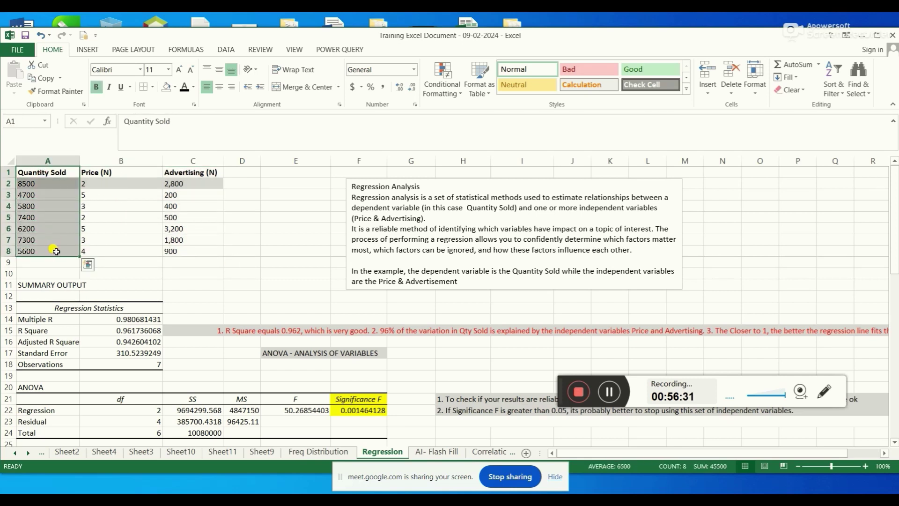
click(158, 230)
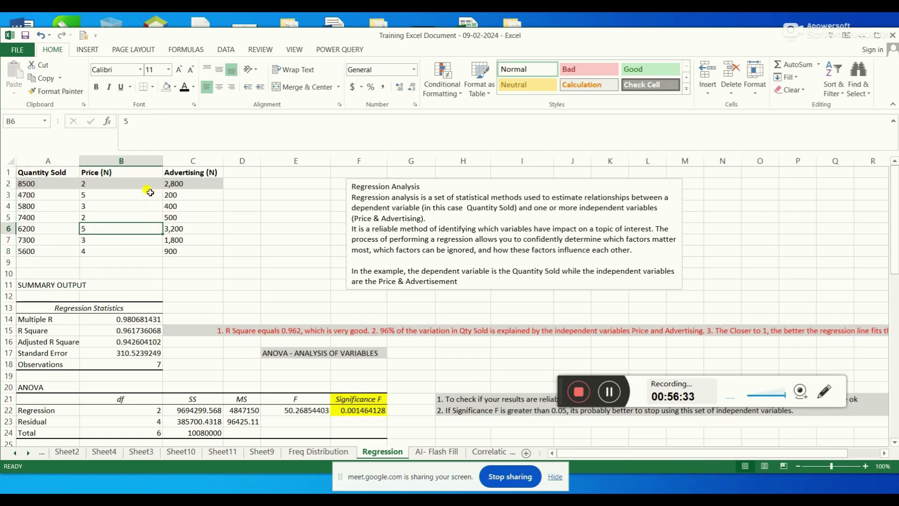
drag(137, 173, 143, 252)
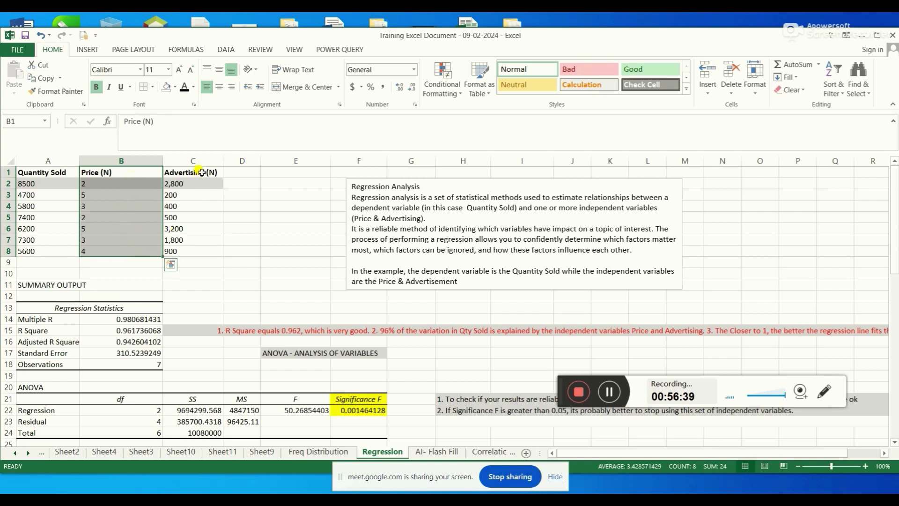
drag(197, 173, 201, 252)
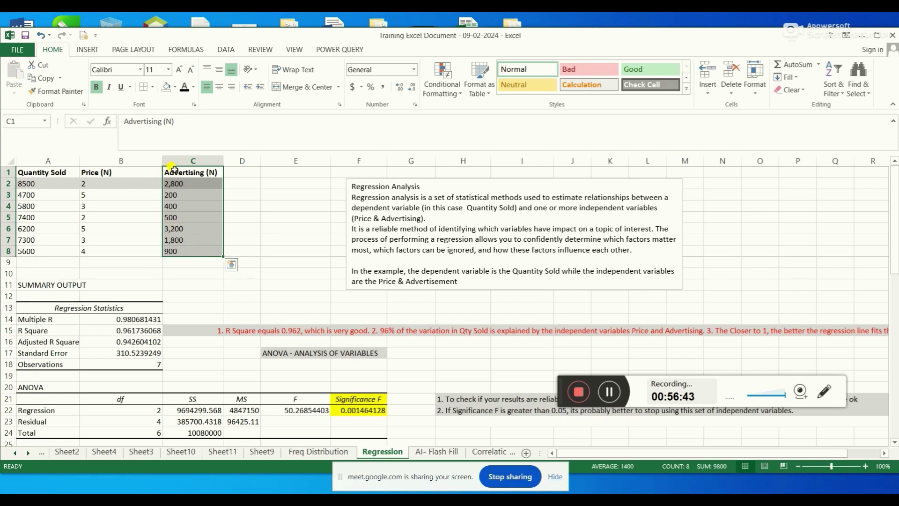
- Review the Price (N) and Advertising (N) columns as predictors, checking each against the Quantity Sold column
drag(115, 172, 195, 246)
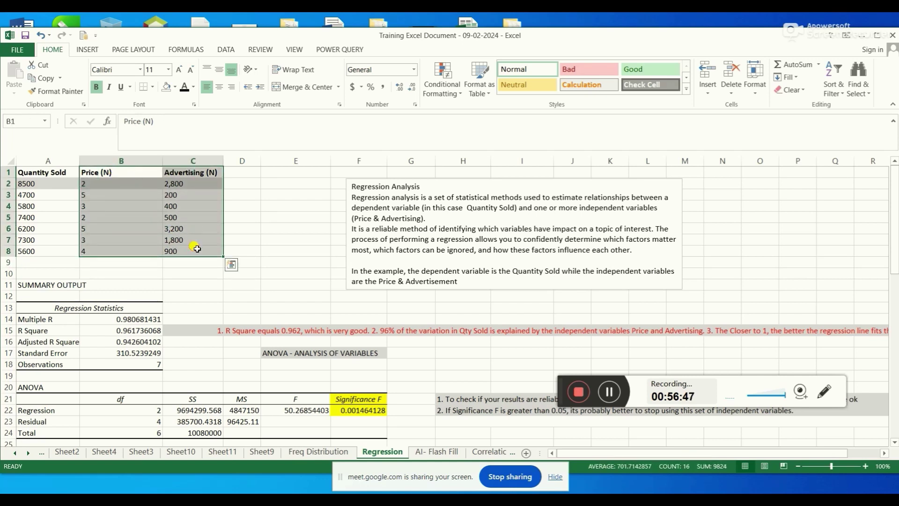
drag(64, 174, 73, 250)
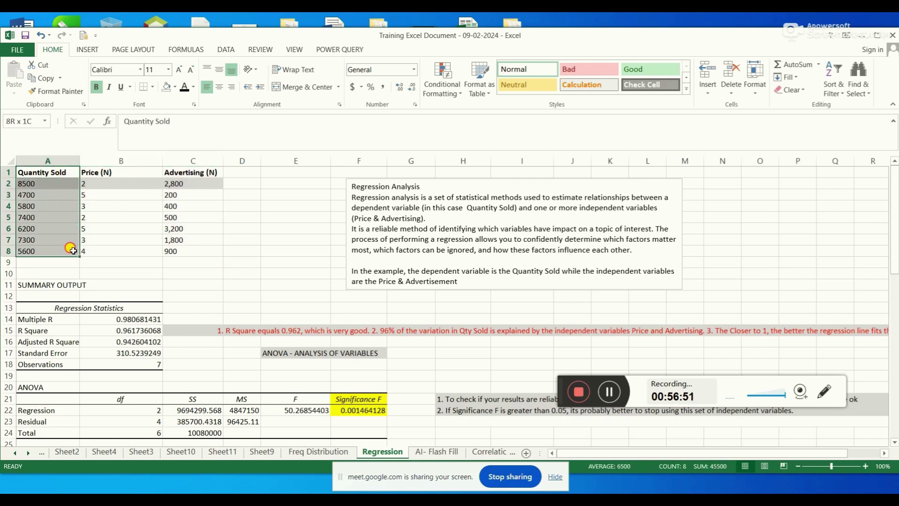
drag(73, 250, 73, 251)
click(164, 211)
click(145, 180)
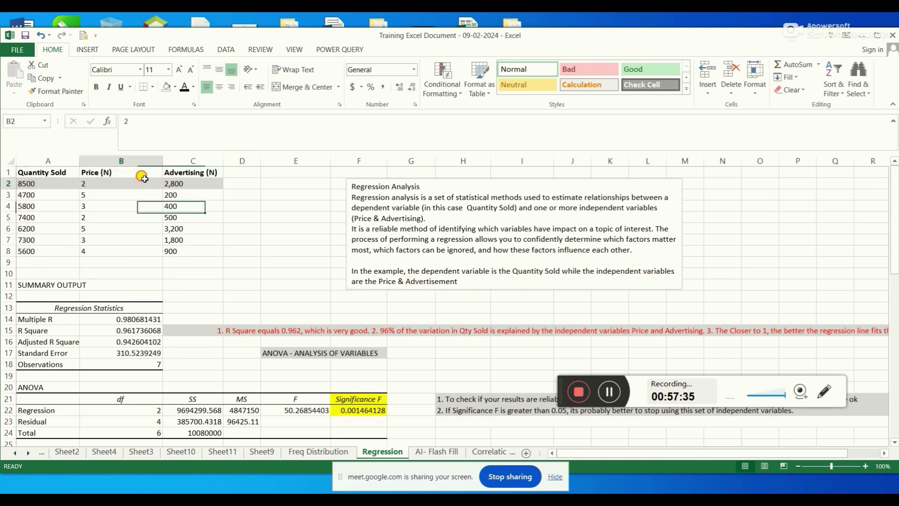
drag(144, 179, 149, 262)
drag(203, 177, 207, 258)
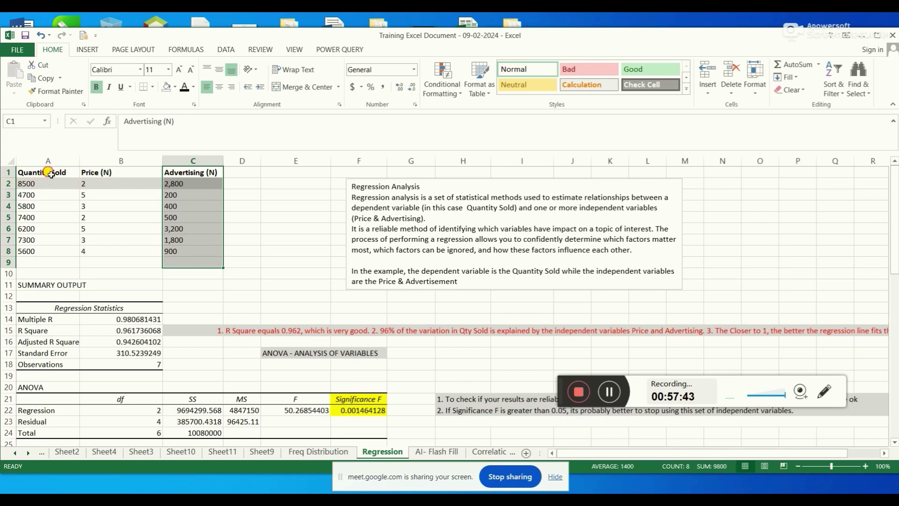
drag(50, 174, 54, 248)
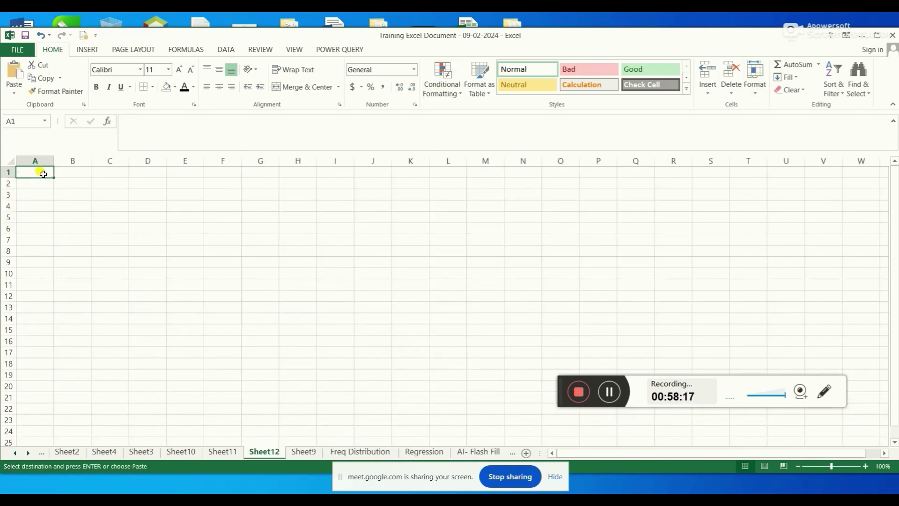
- Paste the copied regression data at A1 of the blank Sheet12 and fit the column widths to their contents
key(ctrl+v)
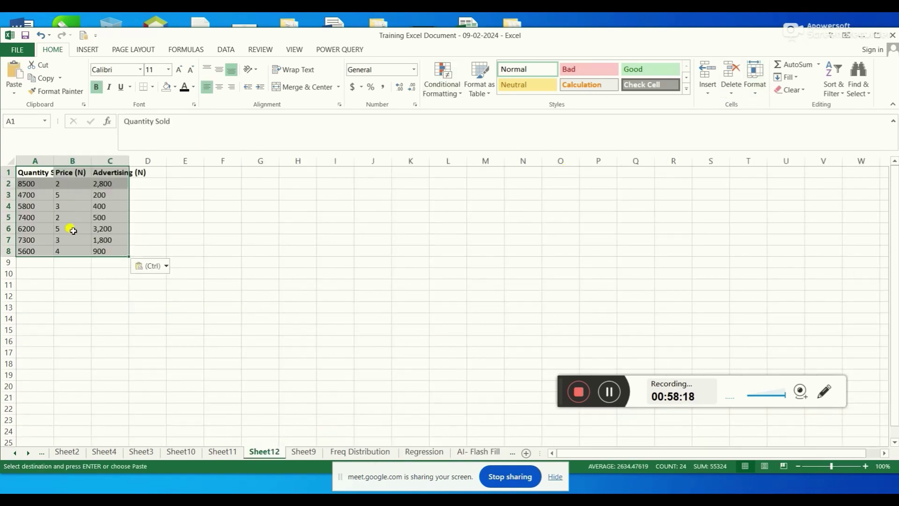
drag(53, 161, 175, 160)
click(183, 239)
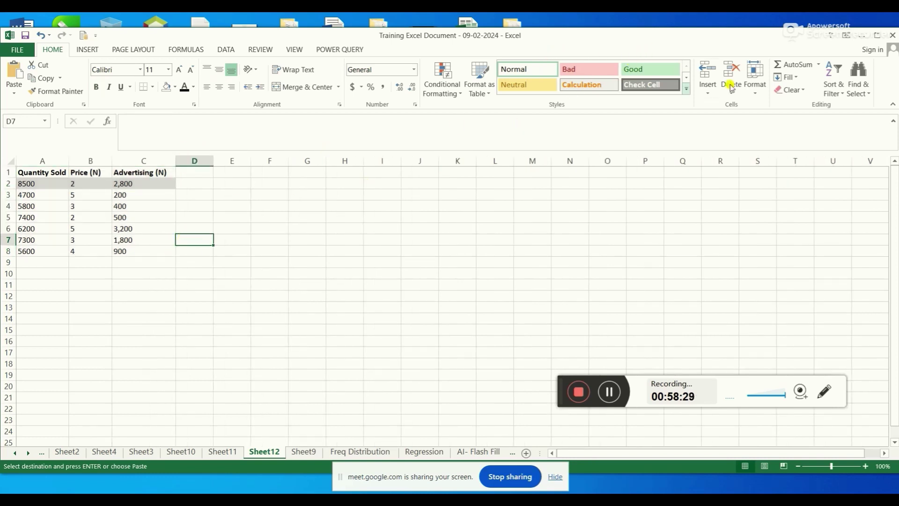
- Start the Regression tool from the Data Analysis tools
click(227, 50)
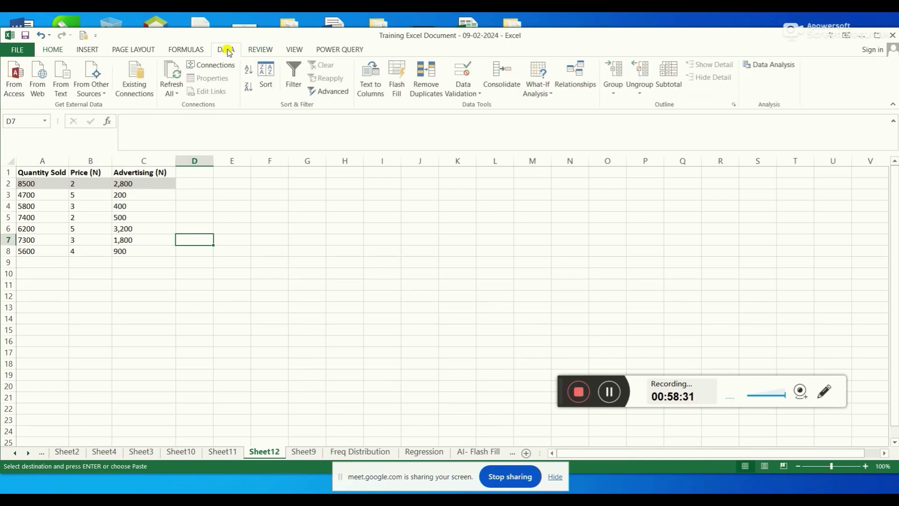
click(774, 64)
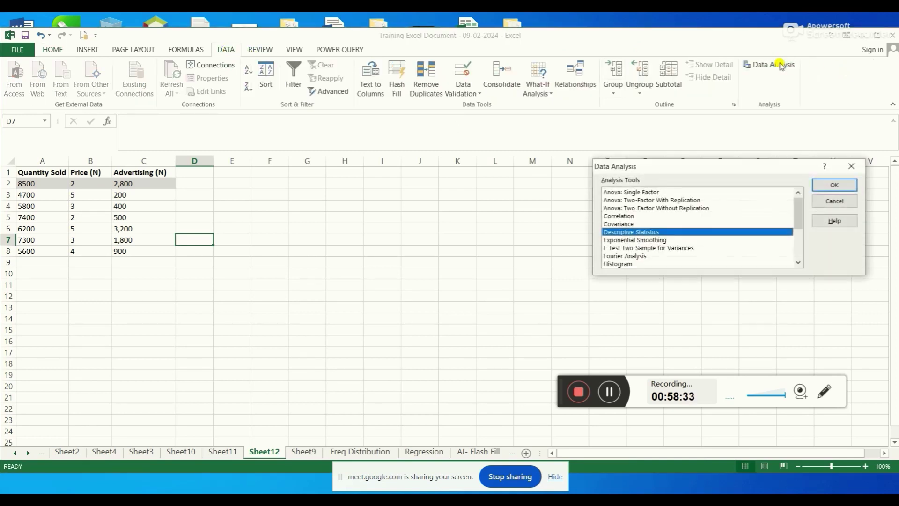
scroll(698, 239, down, 3)
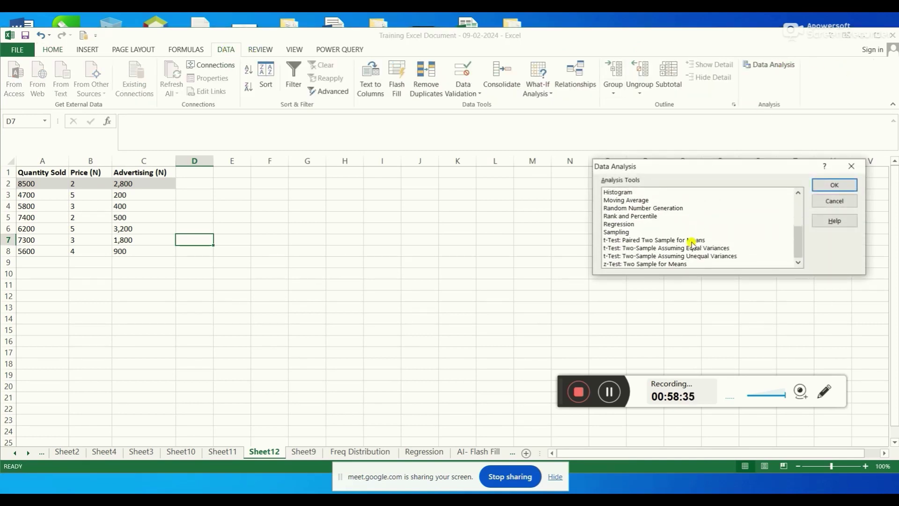
click(623, 224)
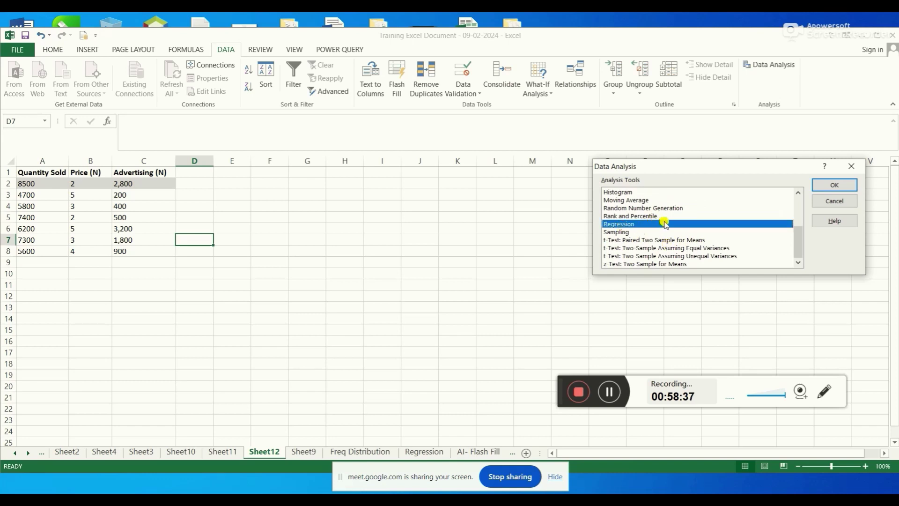
click(835, 185)
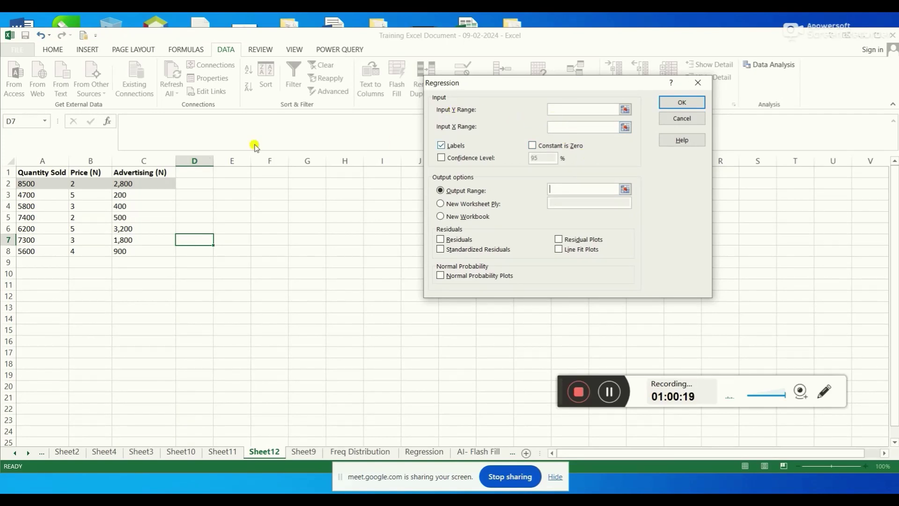
- Set the regression's Input Y Range to $A$1:$A$8 and its Input X Range to $B$1:$C$8
drag(49, 174, 51, 248)
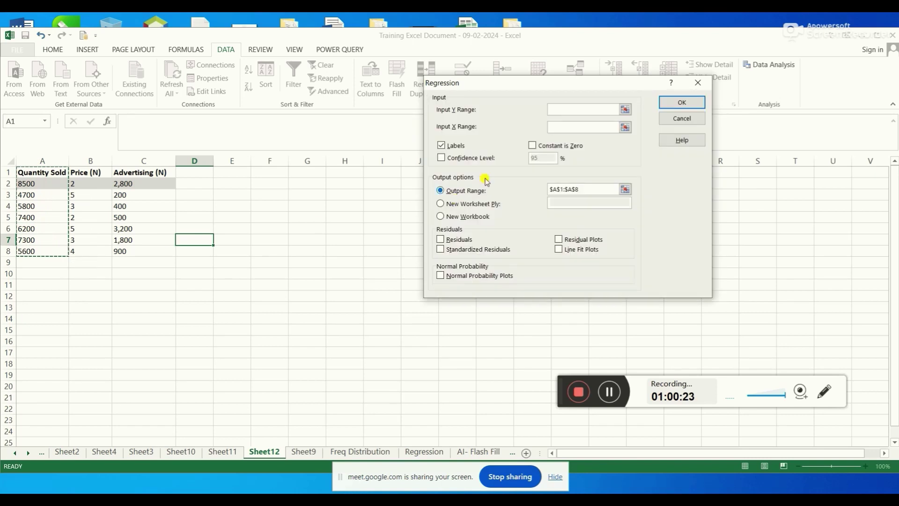
click(565, 109)
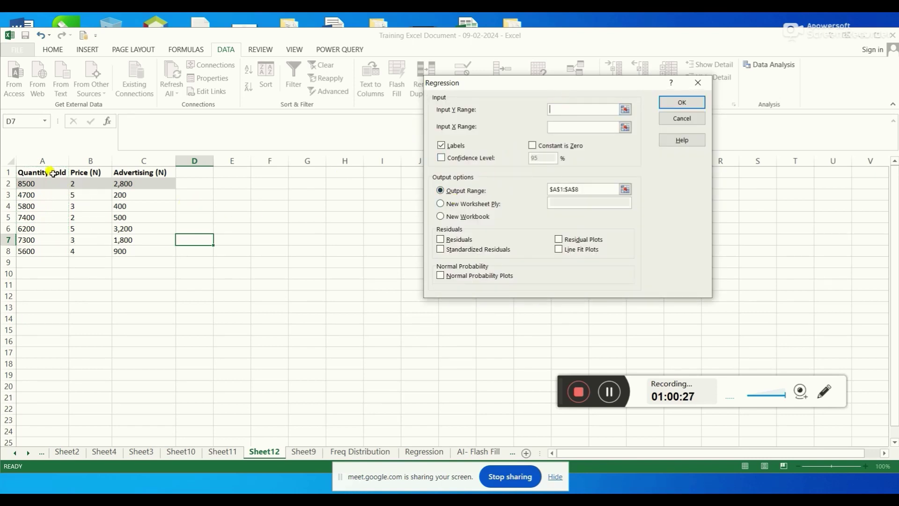
drag(50, 174, 48, 249)
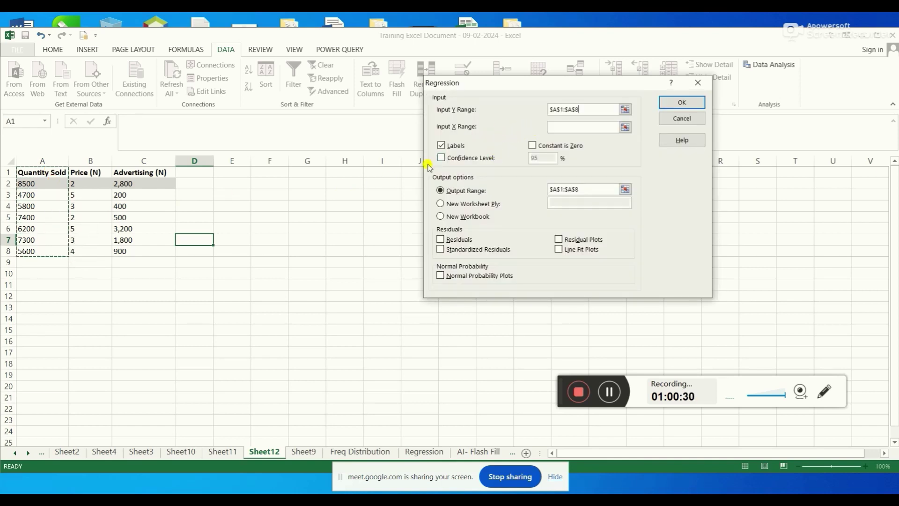
click(562, 127)
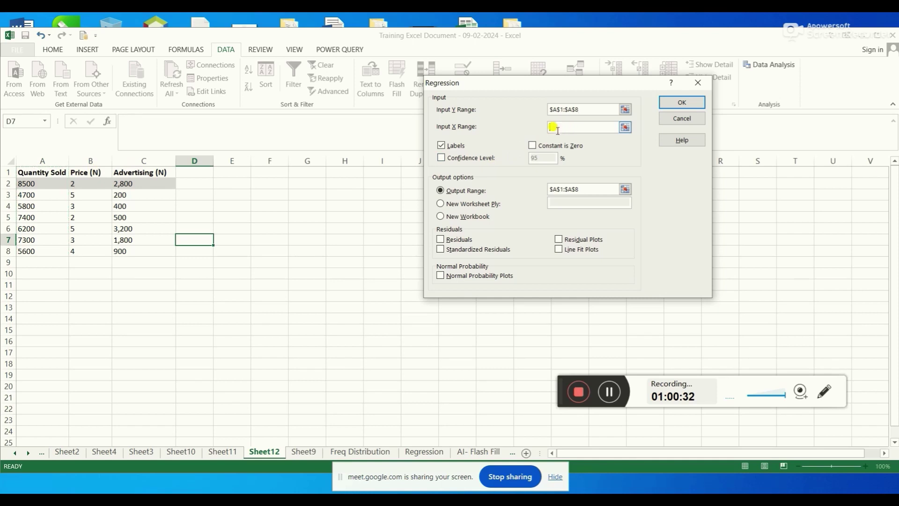
click(103, 174)
drag(103, 175, 150, 249)
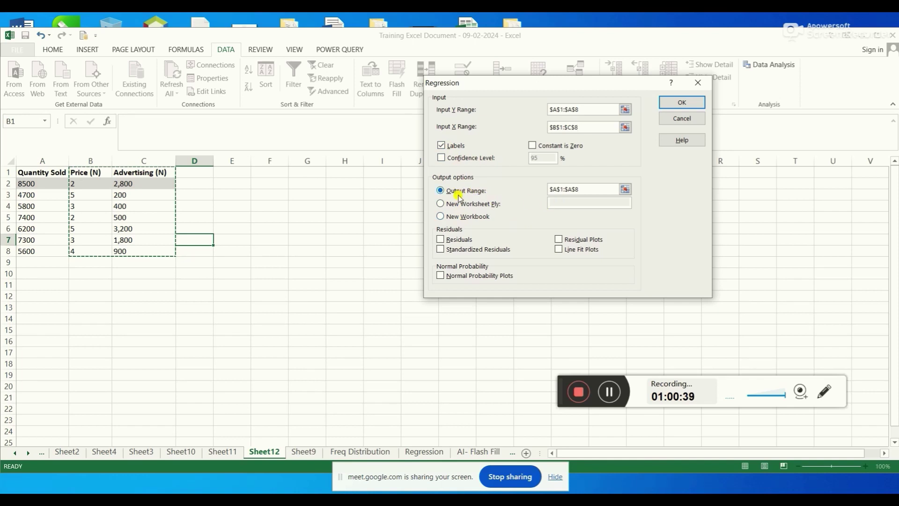
- Replace the Output Range with $A$11 and run the regression
drag(600, 188, 552, 189)
key(BackSpace)
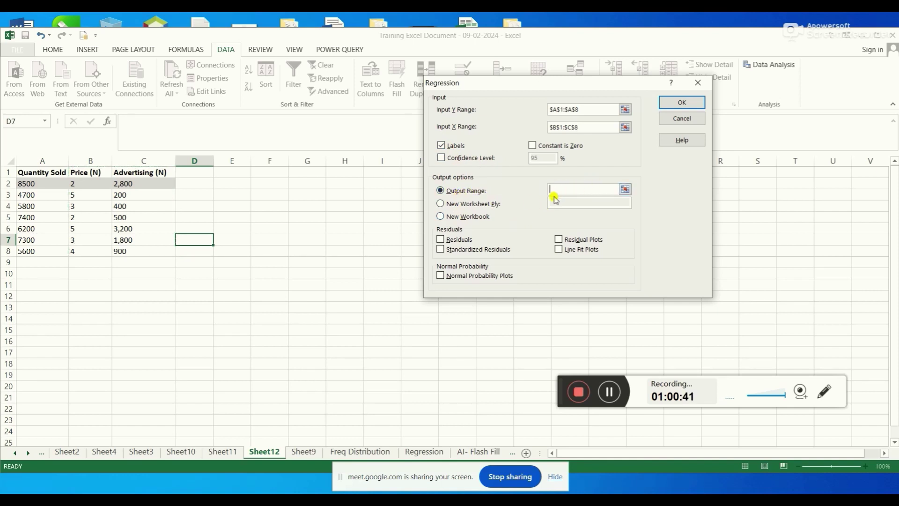
click(40, 286)
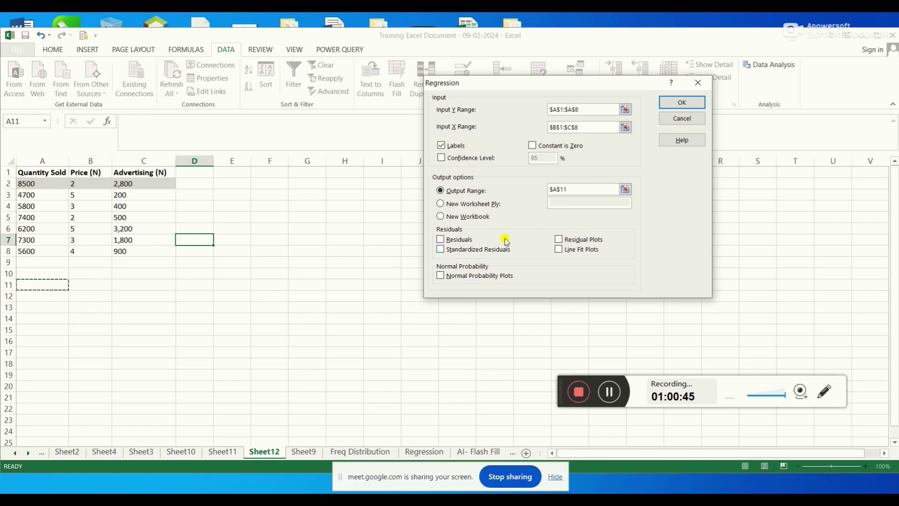
click(682, 103)
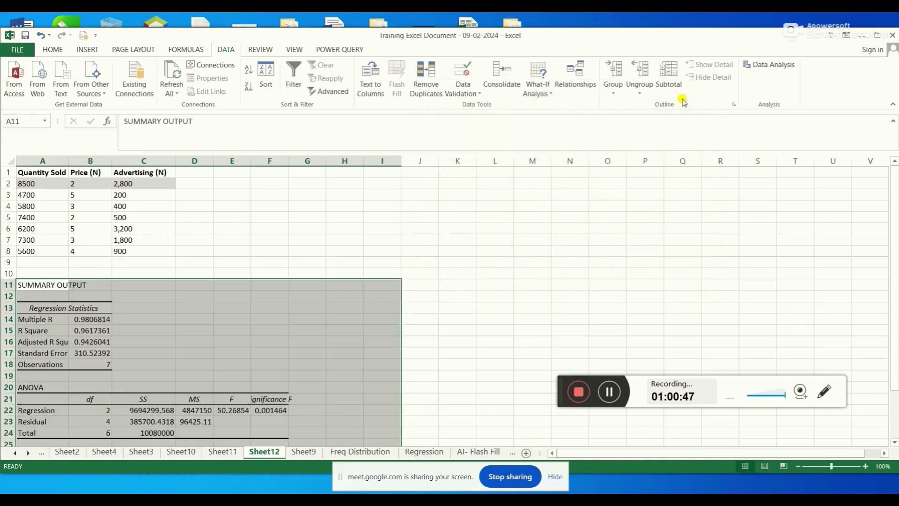
- Examine the regression output section by section: the summary heading, Regression Statistics, ANOVA and the coefficients table
scroll(548, 245, down, 3)
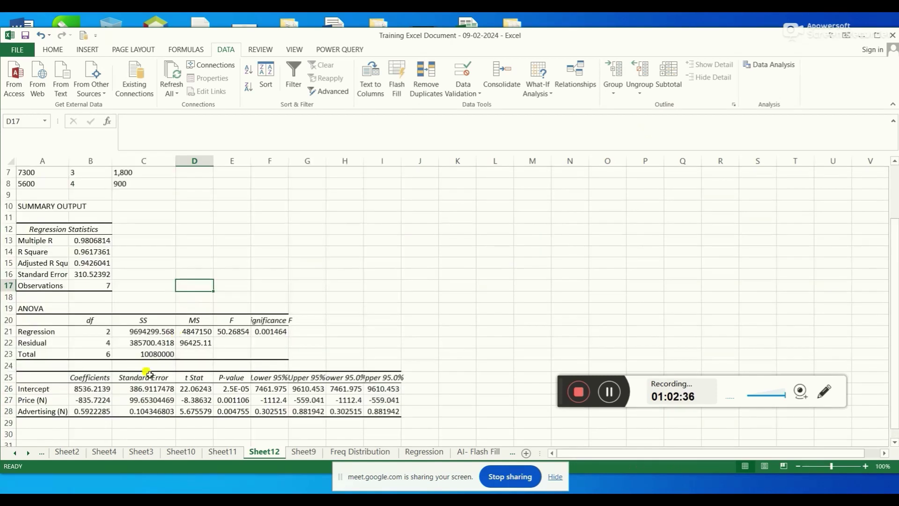
click(22, 203)
drag(22, 203, 80, 204)
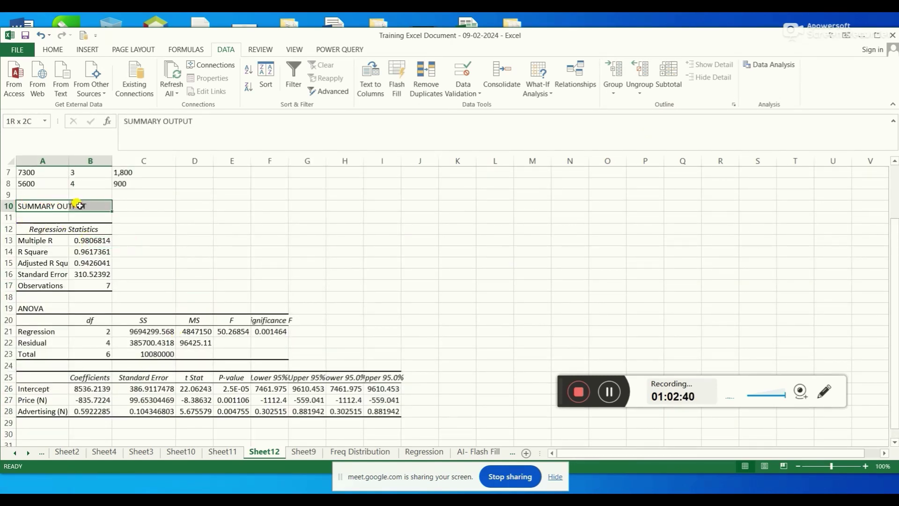
drag(33, 230, 81, 230)
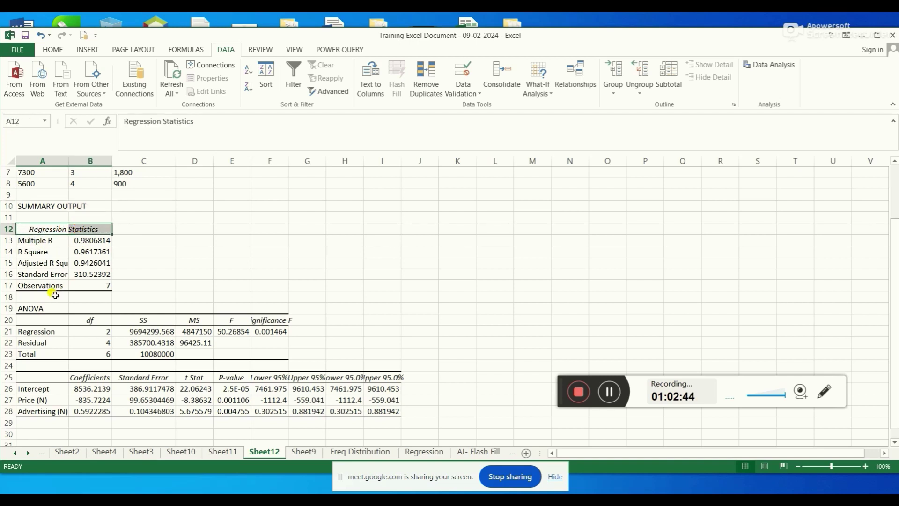
click(24, 308)
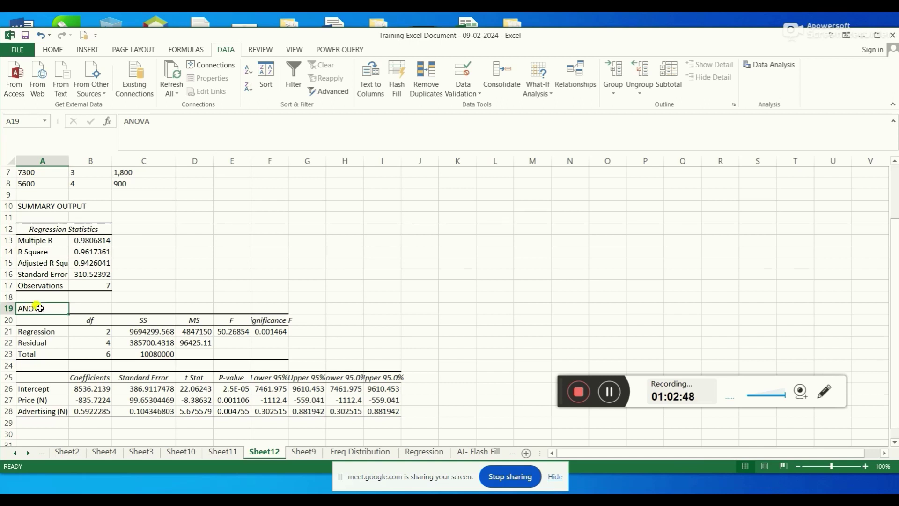
scroll(39, 308, down, 1)
drag(35, 342, 362, 365)
drag(385, 371, 389, 378)
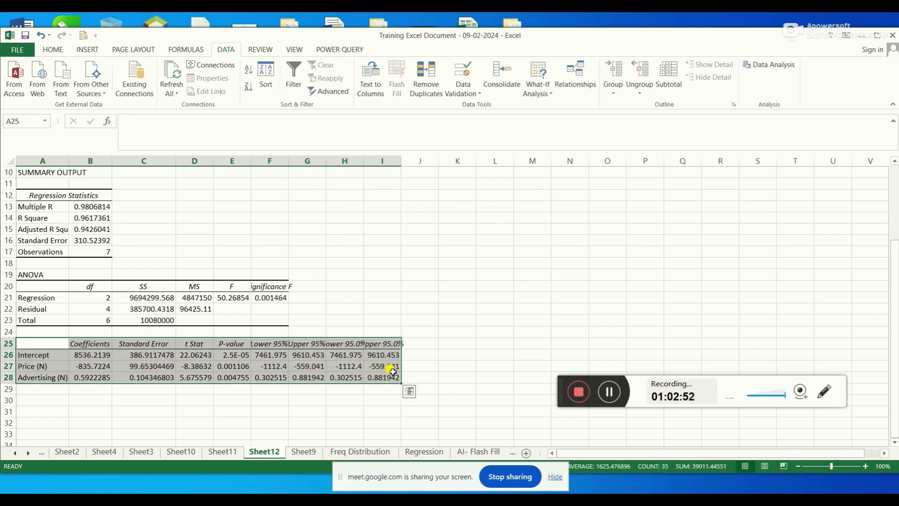
click(445, 342)
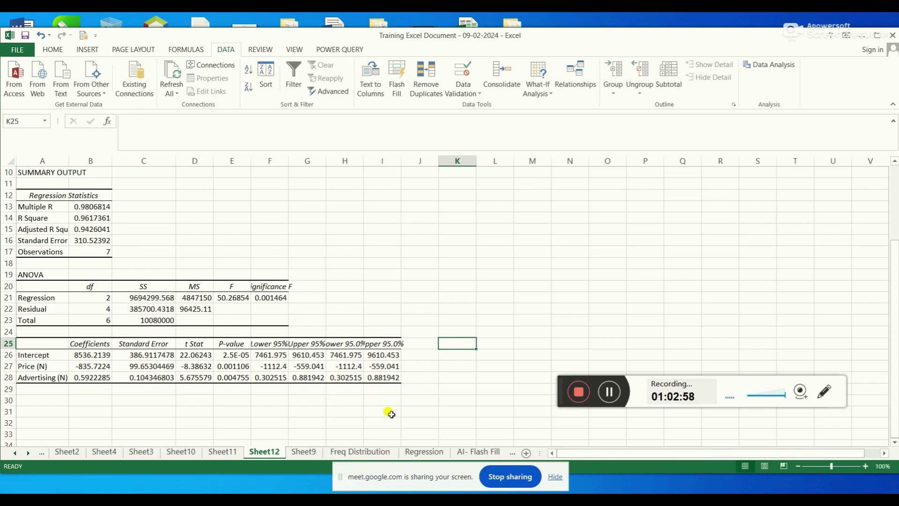
- Switch to the Regression worksheet and look over its annotated summary output and ANOVA notes
click(411, 453)
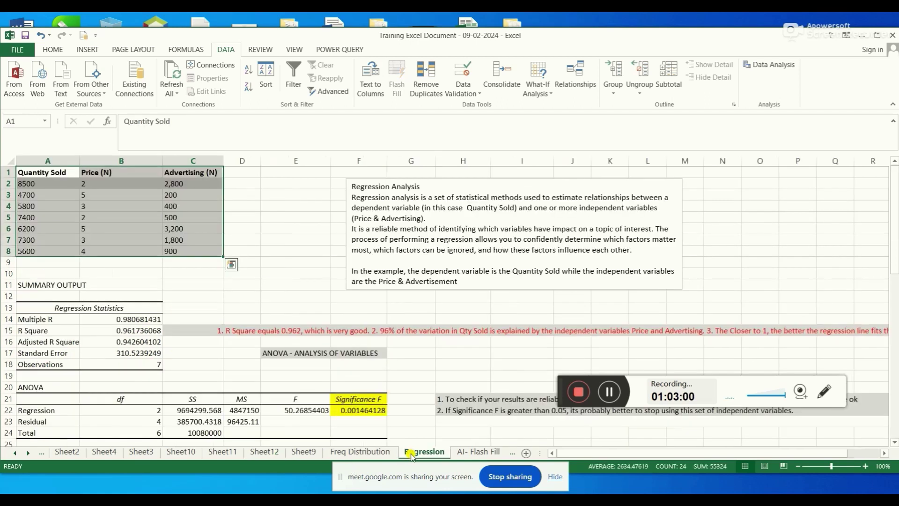
scroll(561, 304, down, 2)
scroll(562, 306, down, 1)
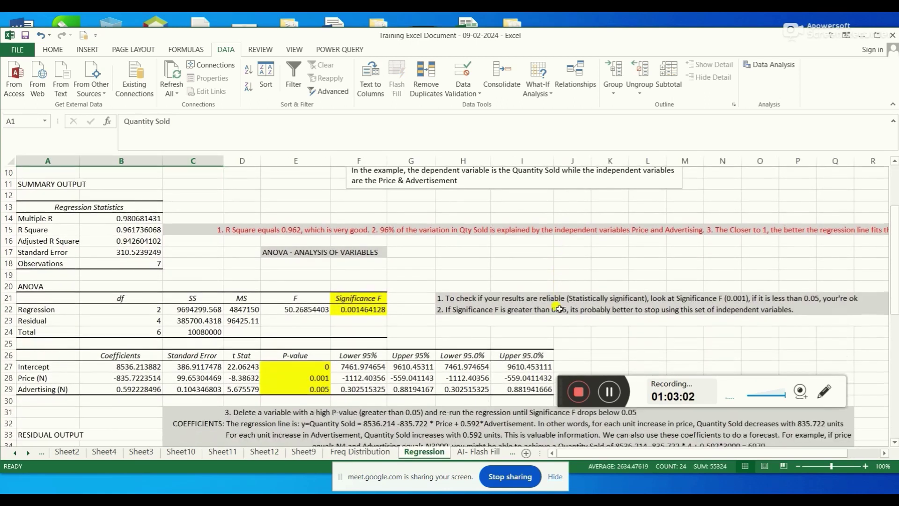
drag(559, 384, 592, 366)
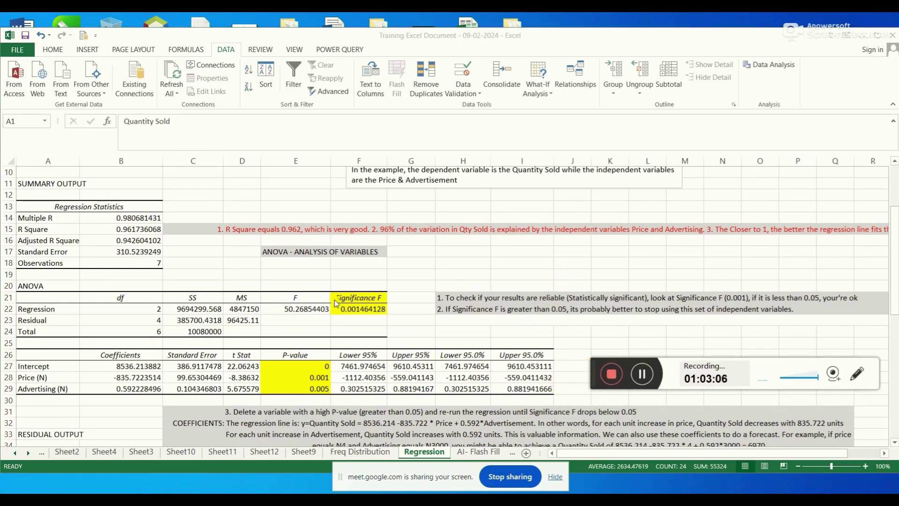
scroll(509, 203, up, 3)
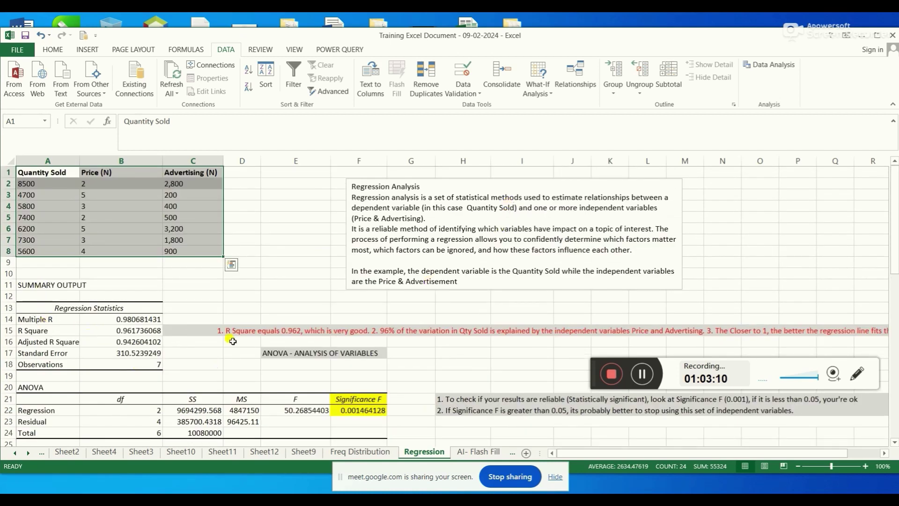
scroll(276, 324, down, 3)
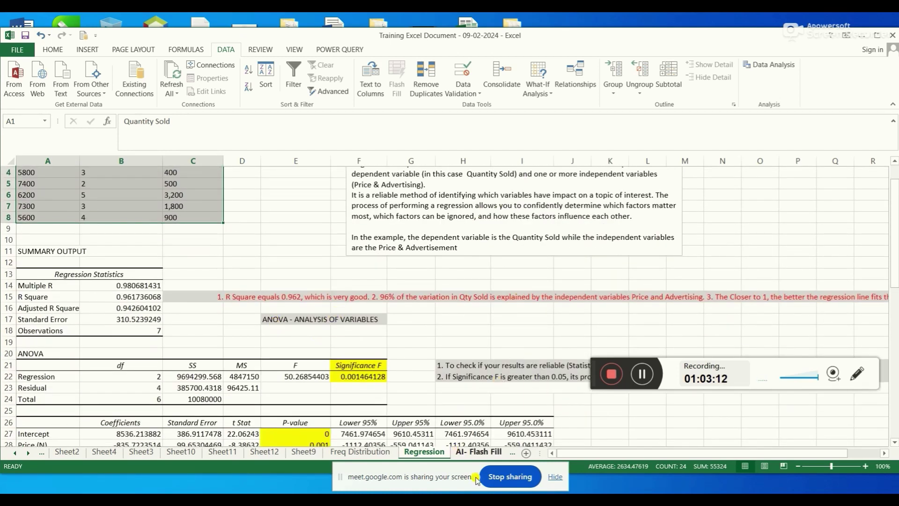
drag(627, 453, 607, 457)
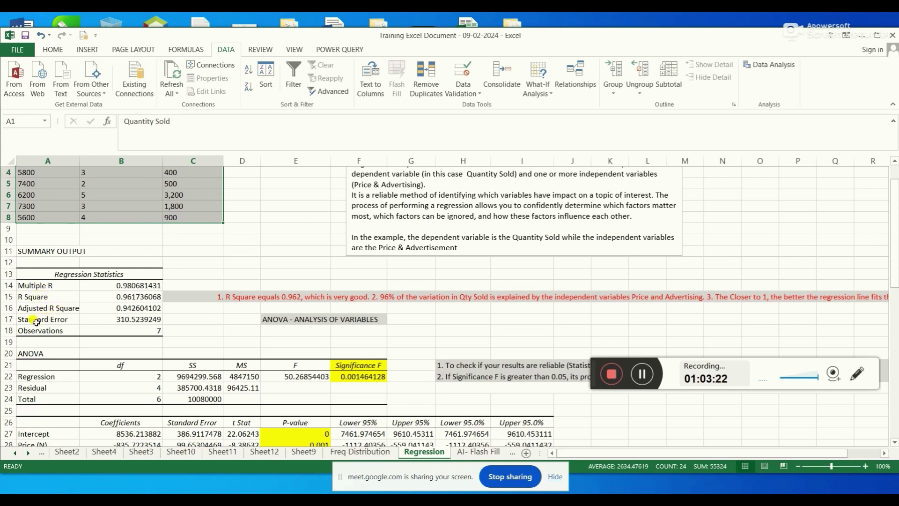
- Examine the R Square value in row 15 together with its interpretation note in C15
click(237, 299)
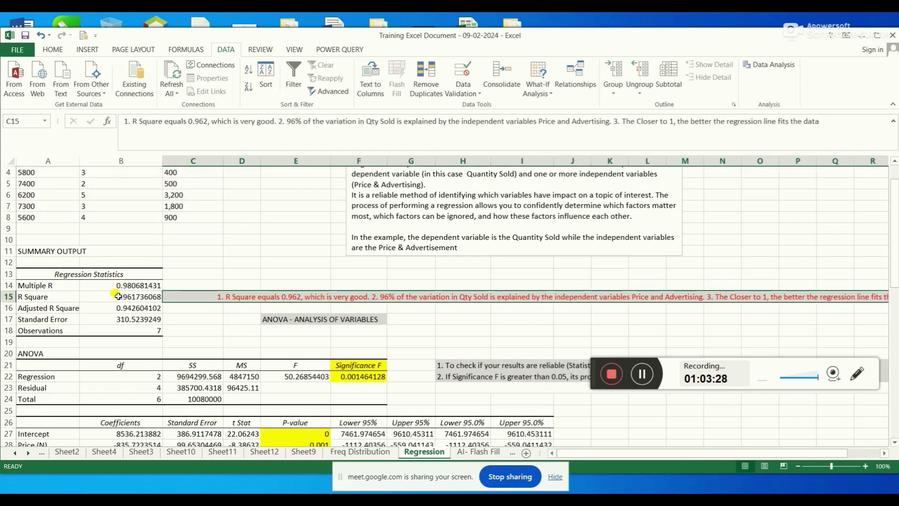
click(31, 298)
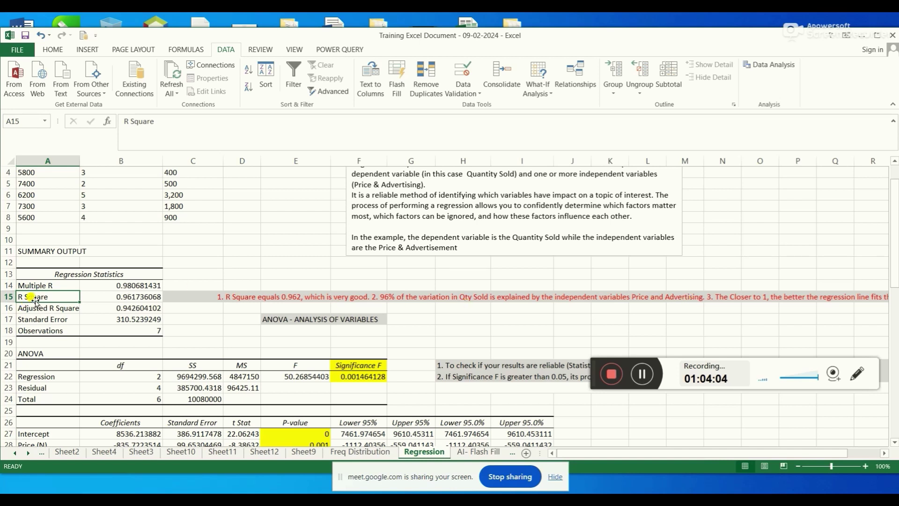
click(129, 295)
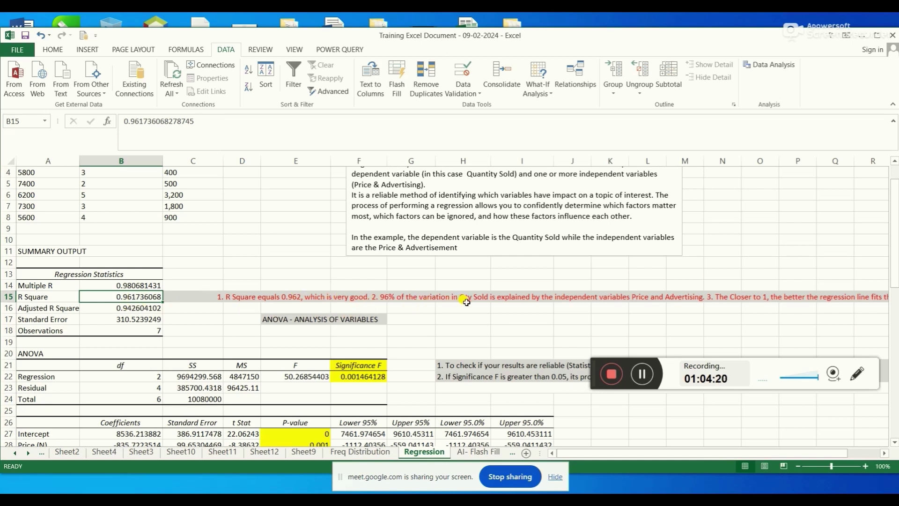
- Read the full R Square interpretation note in C15 and look back over the quantity, price and advertising data
click(485, 298)
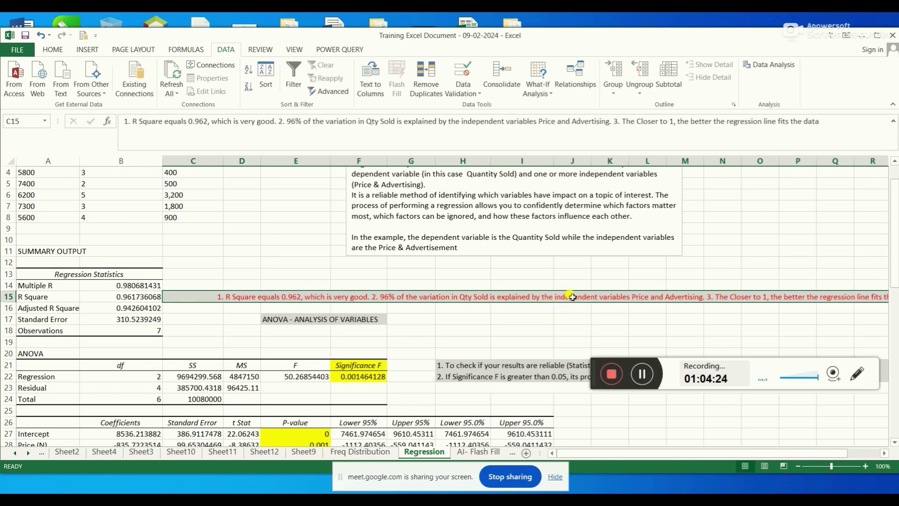
drag(668, 453, 705, 453)
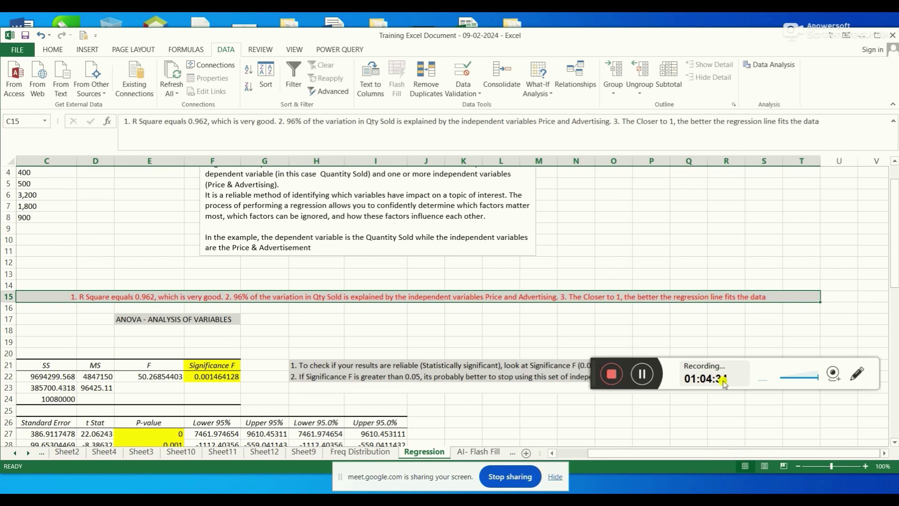
scroll(712, 300, down, 3)
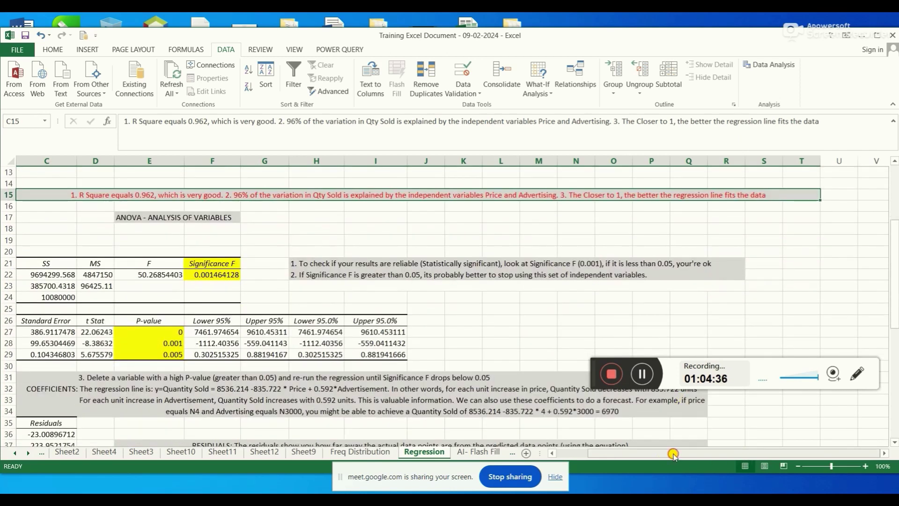
drag(673, 455, 643, 454)
scroll(146, 174, up, 4)
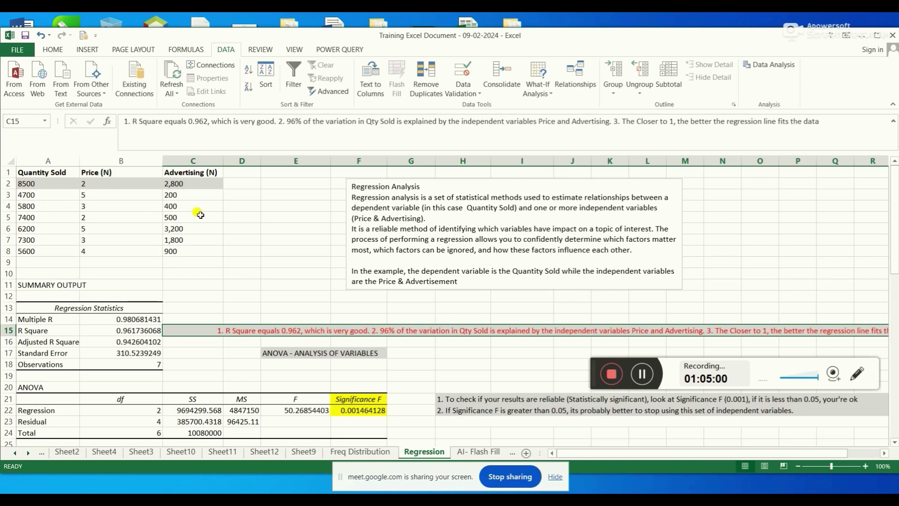
- Examine the Significance F value in the ANOVA table together with its interpretation notes in rows 21 and 22
scroll(201, 215, down, 4)
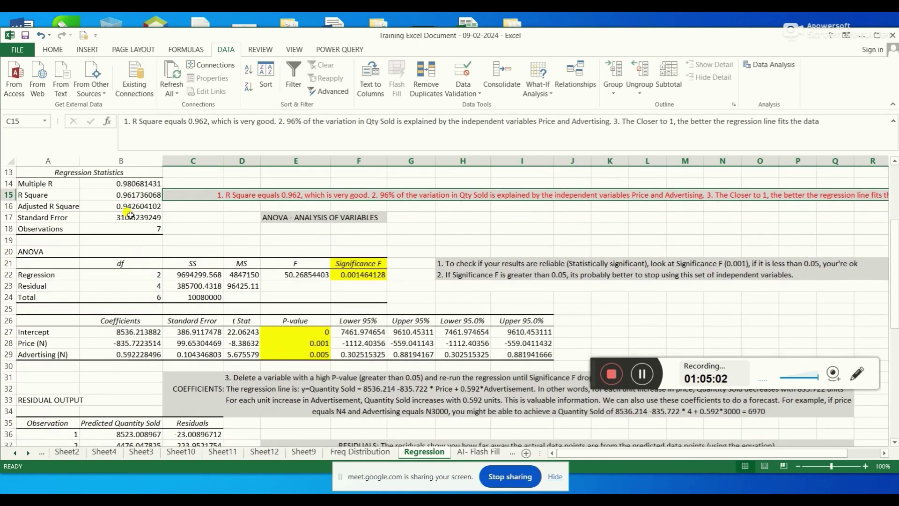
scroll(187, 241, down, 1)
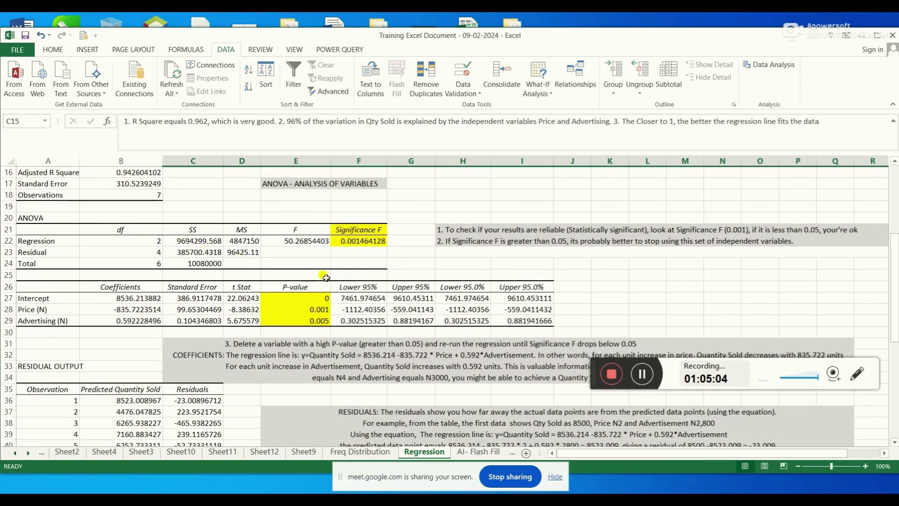
scroll(220, 258, up, 1)
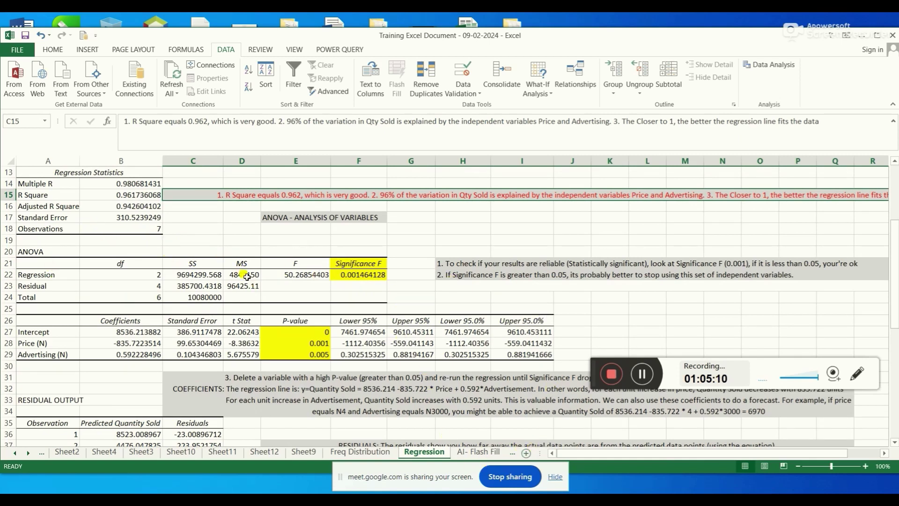
mouse_move(672, 456)
mouse_down()
mouse_move(713, 456)
mouse_move(688, 457)
mouse_up()
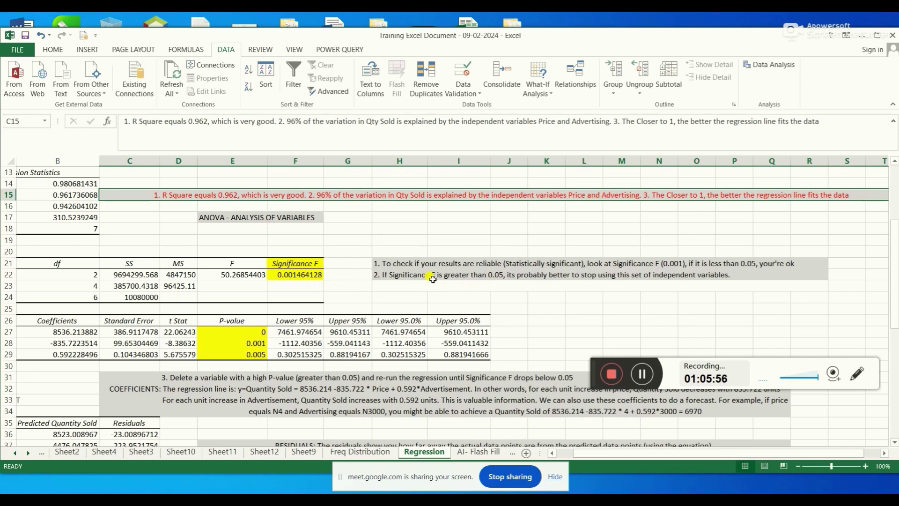
- Examine the P-values in rows 27 to 29 and the notes on deleting variables and the regression line, checking against the source data
scroll(433, 279, down, 1)
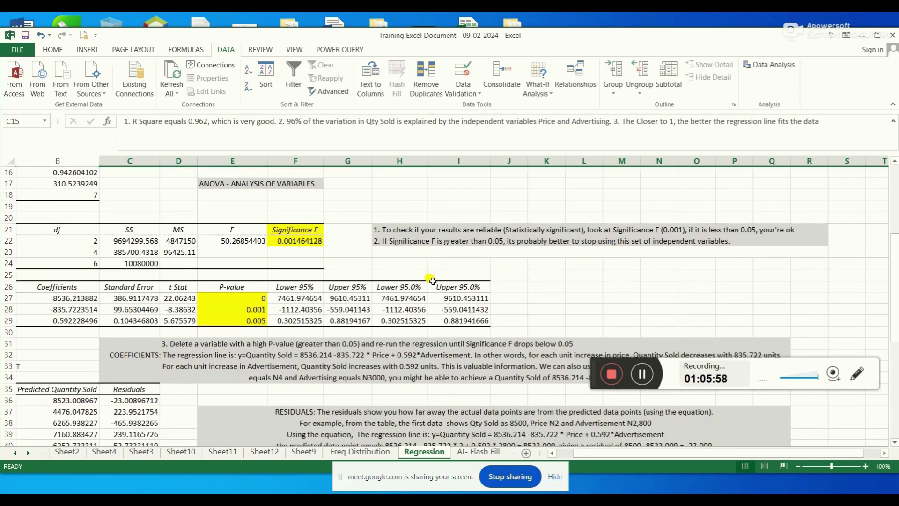
scroll(432, 281, down, 1)
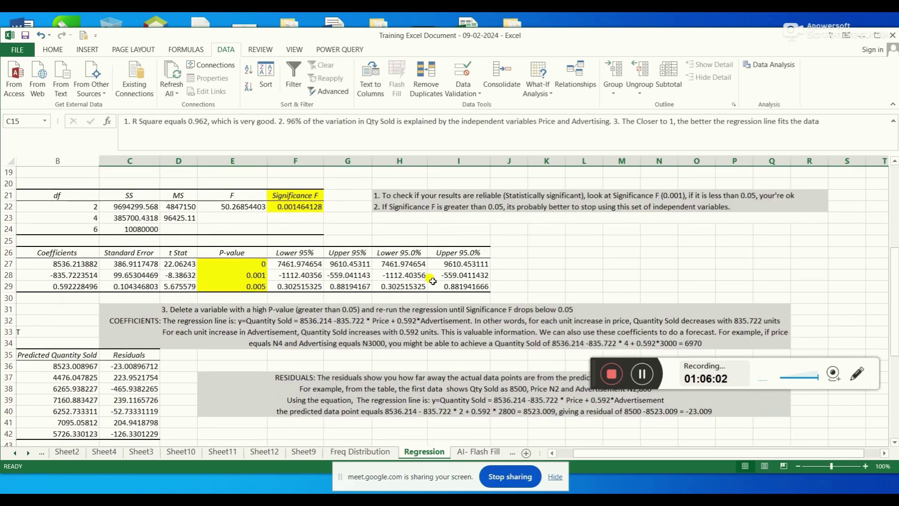
scroll(424, 287, up, 1)
scroll(535, 275, down, 1)
scroll(527, 279, up, 1)
scroll(546, 278, down, 1)
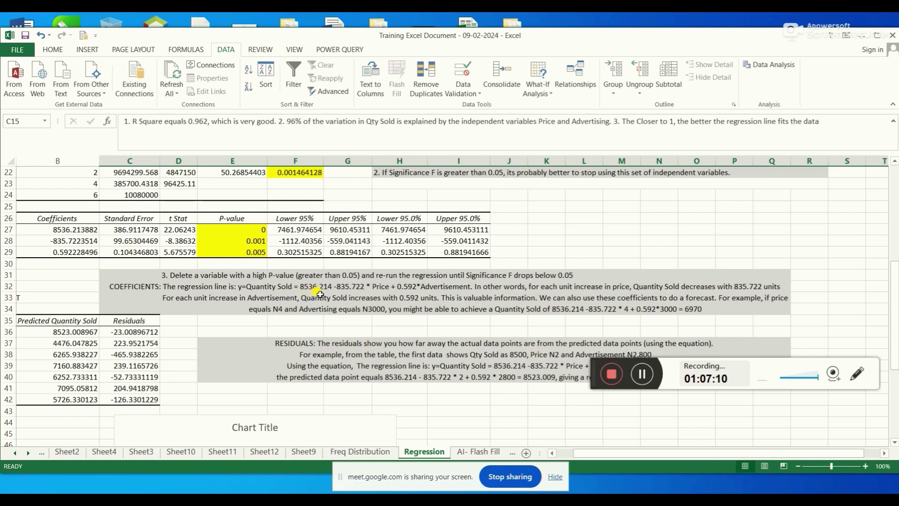
scroll(320, 293, up, 7)
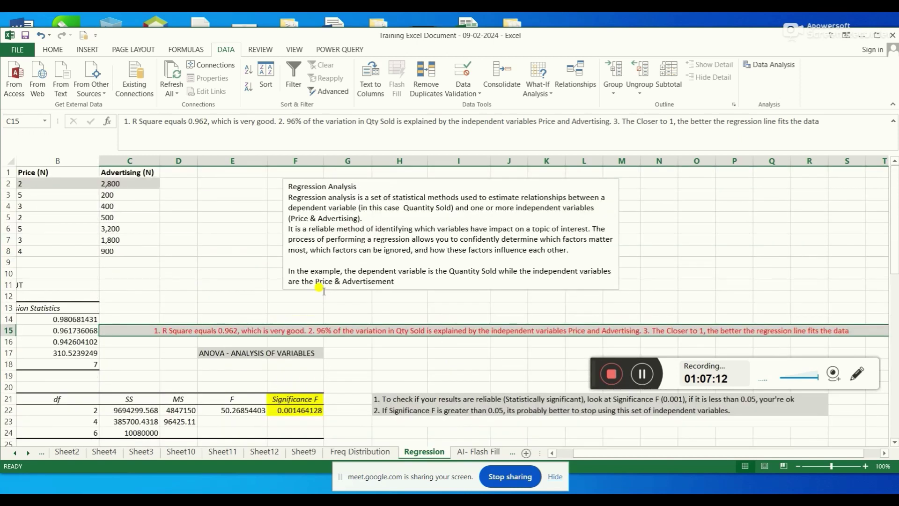
scroll(324, 291, down, 7)
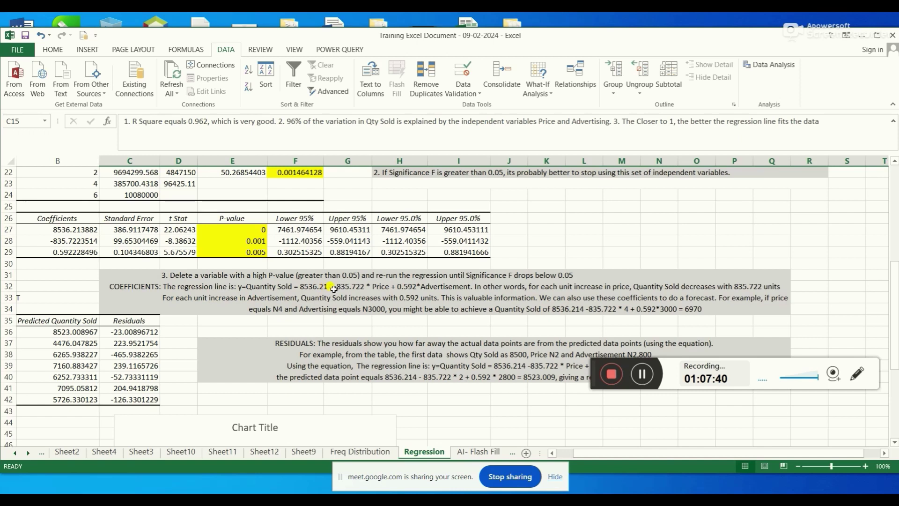
- Compare the intercept, price and advertising coefficients in B27:B29 with the regression line equation in the row 32 note
click(75, 230)
click(76, 240)
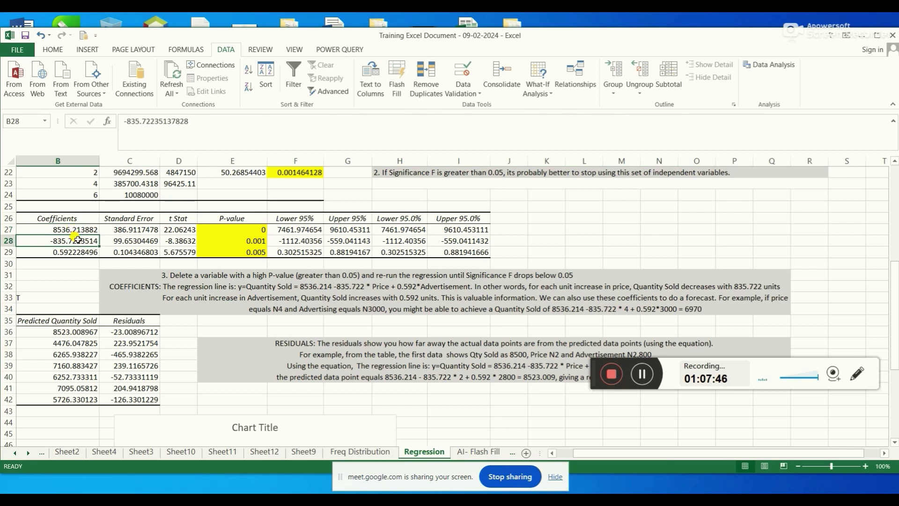
click(76, 253)
click(76, 230)
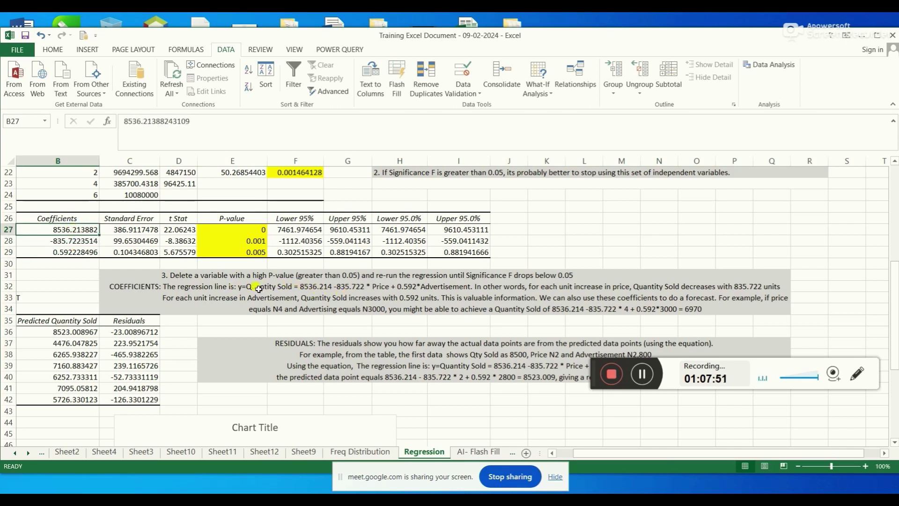
click(89, 243)
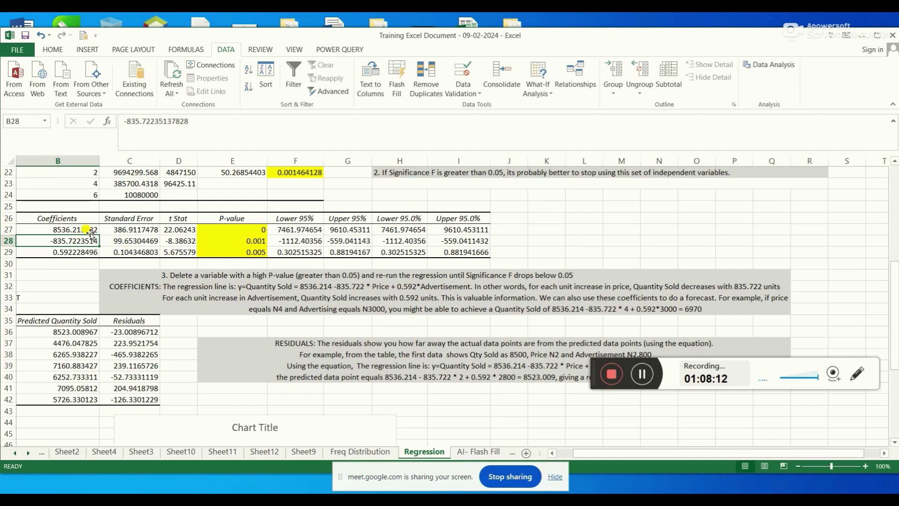
drag(89, 236, 89, 239)
click(75, 253)
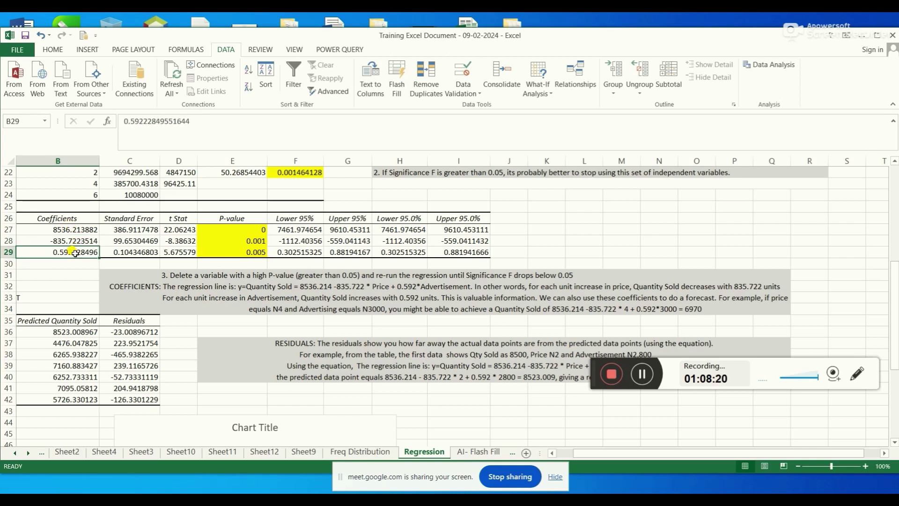
click(77, 229)
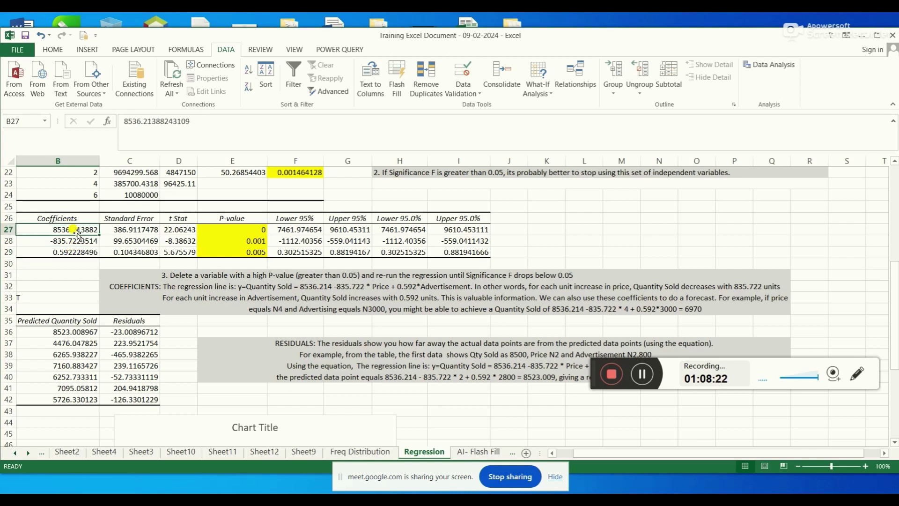
click(78, 242)
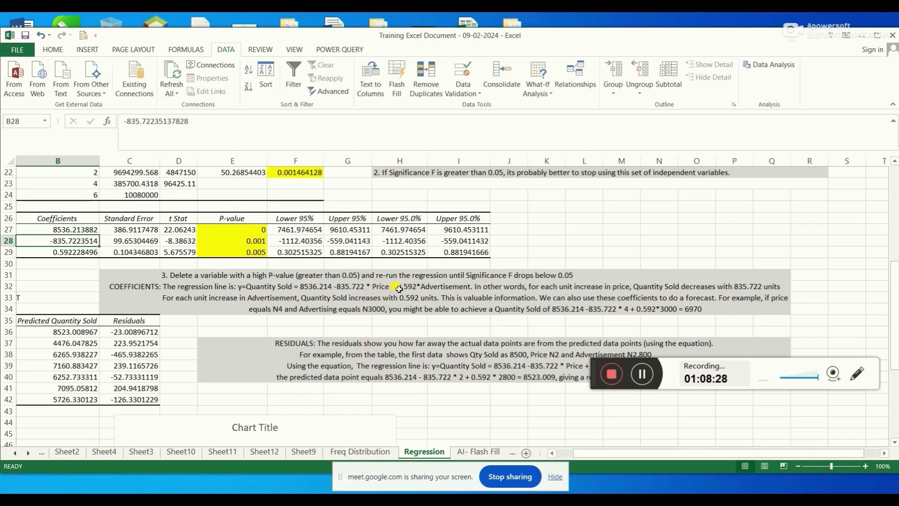
click(92, 253)
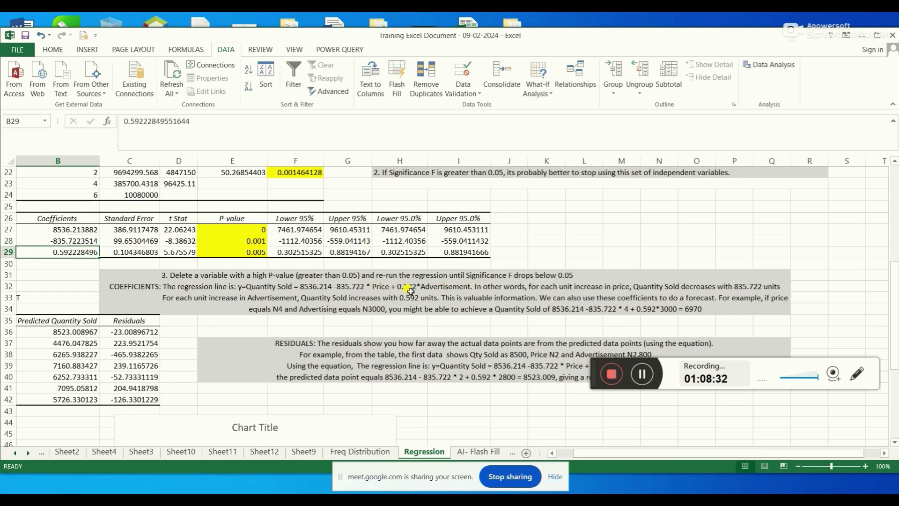
- Inspect the Price and Advertising inputs in B2 and C2 and the Quantity Sold heading in A1 of the source data
scroll(276, 289, up, 7)
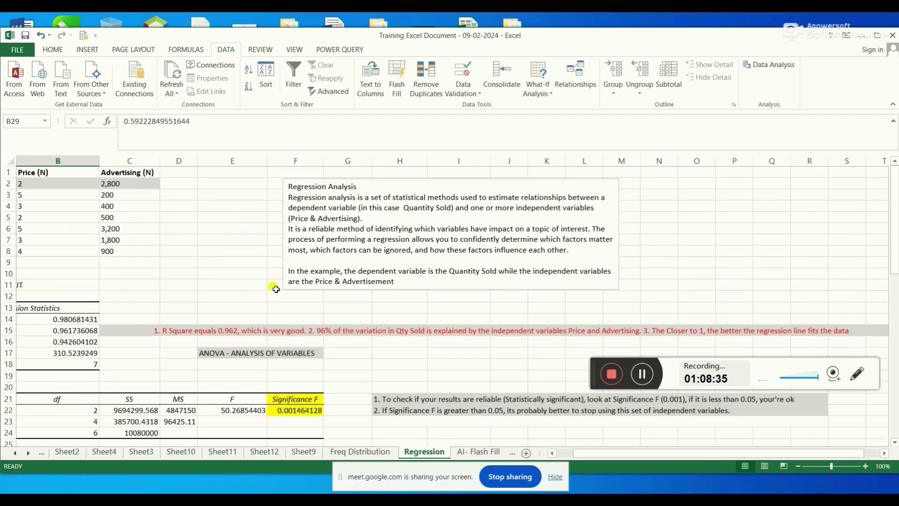
click(65, 185)
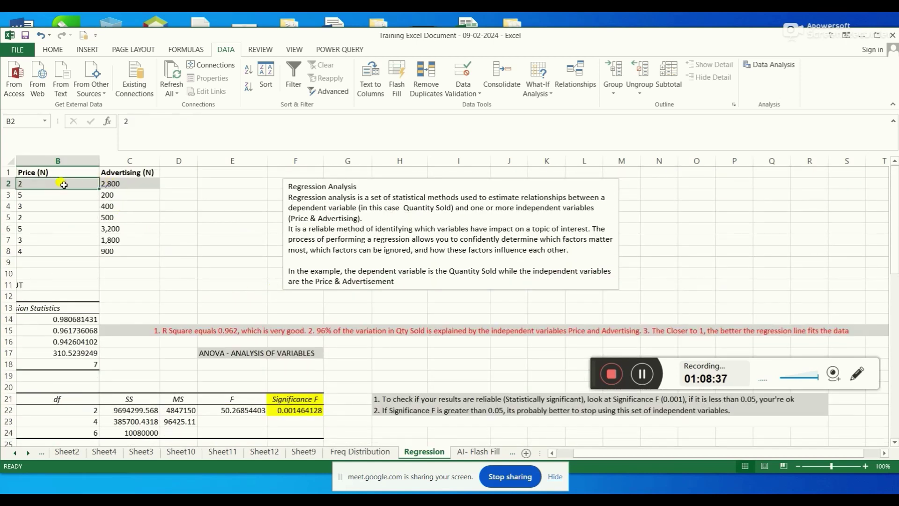
click(131, 184)
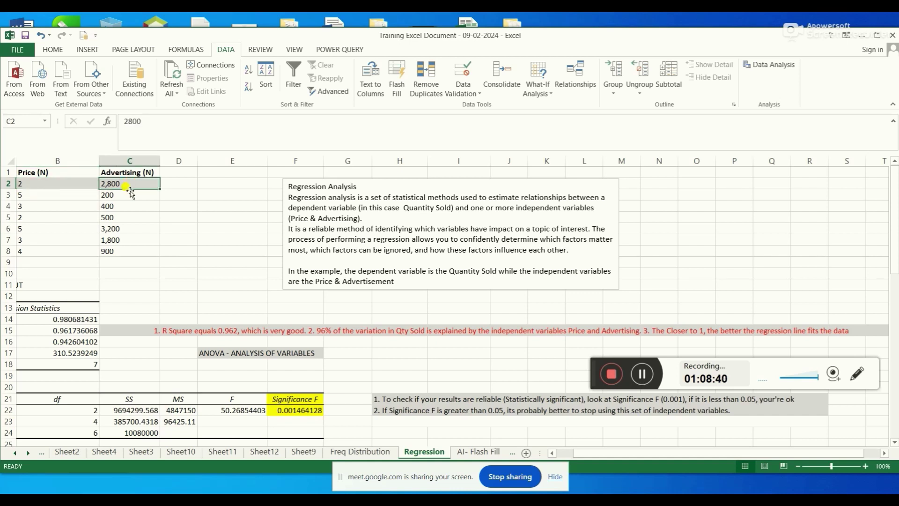
drag(617, 453, 601, 453)
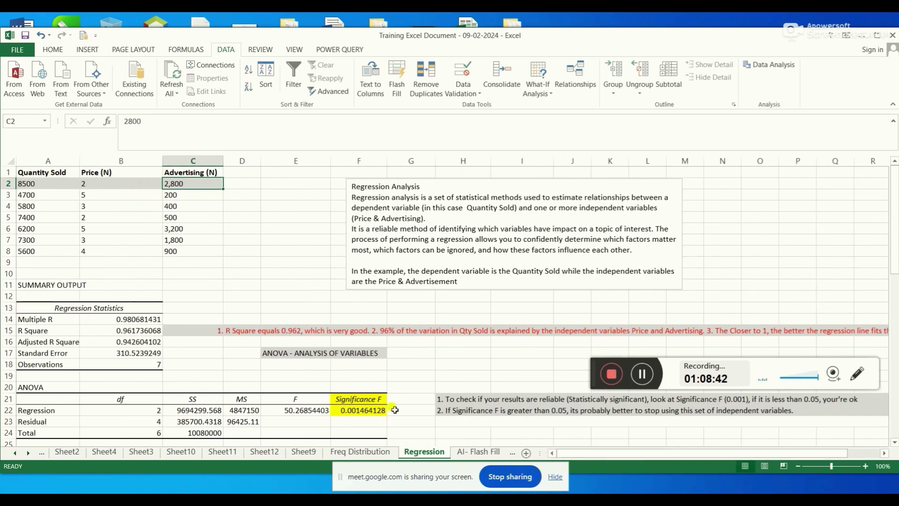
click(38, 172)
- Examine the coefficients forecast note and the residuals explanation beside the Residual Output table
scroll(263, 285, down, 4)
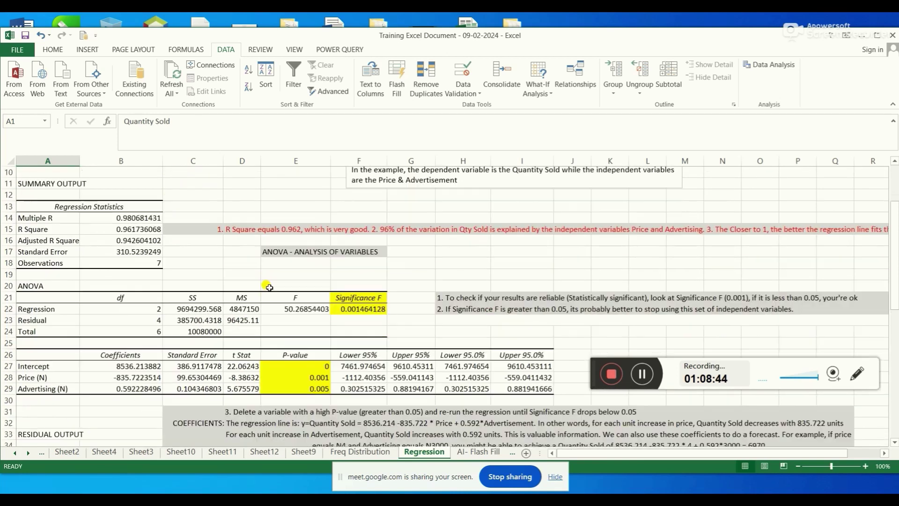
scroll(95, 337, down, 3)
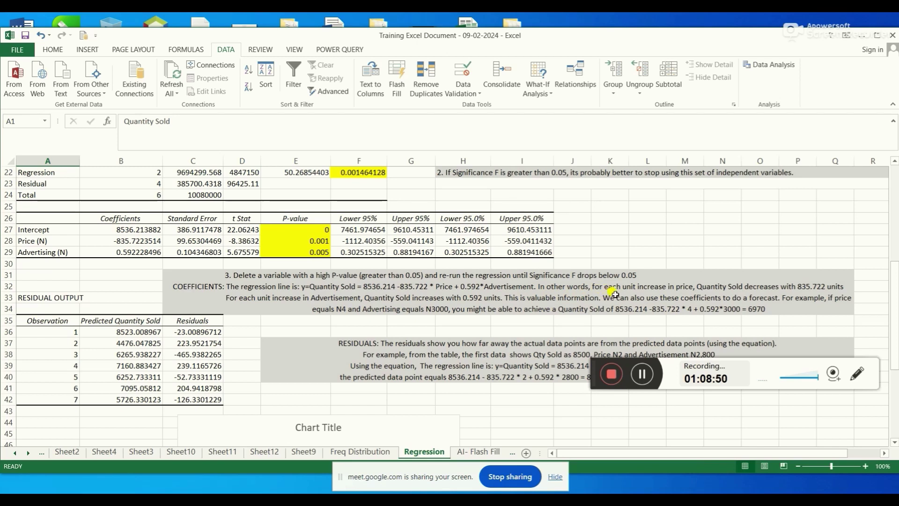
scroll(616, 295, down, 1)
scroll(616, 294, down, 1)
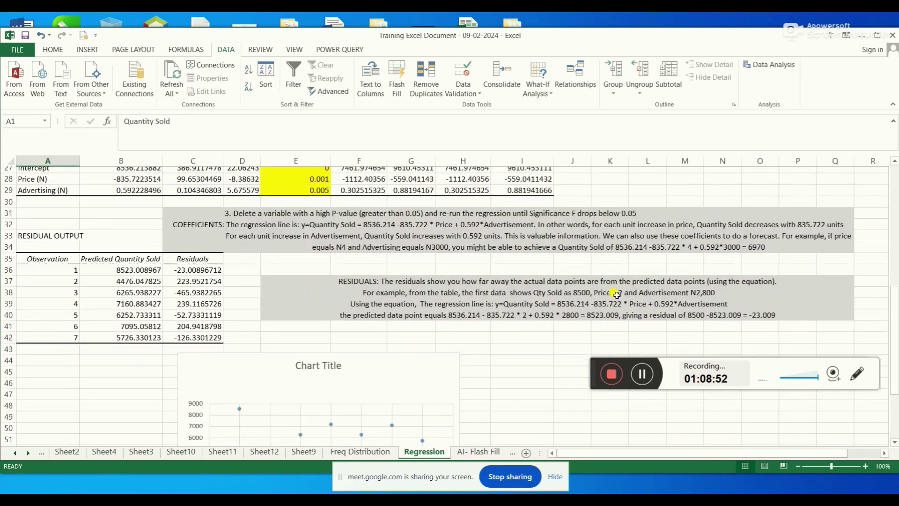